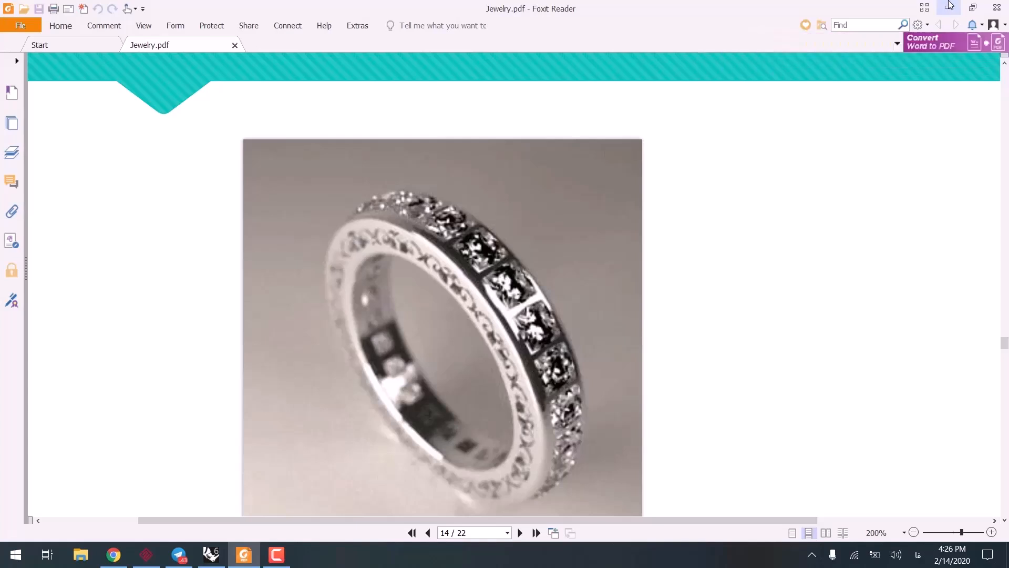
Step: Switch to Rhino, draw a circle of about 9.4 mm radius centred on the origin in the Front view, and show it in Perspective
{"action": "left_click", "coordinate": [950, 5]}
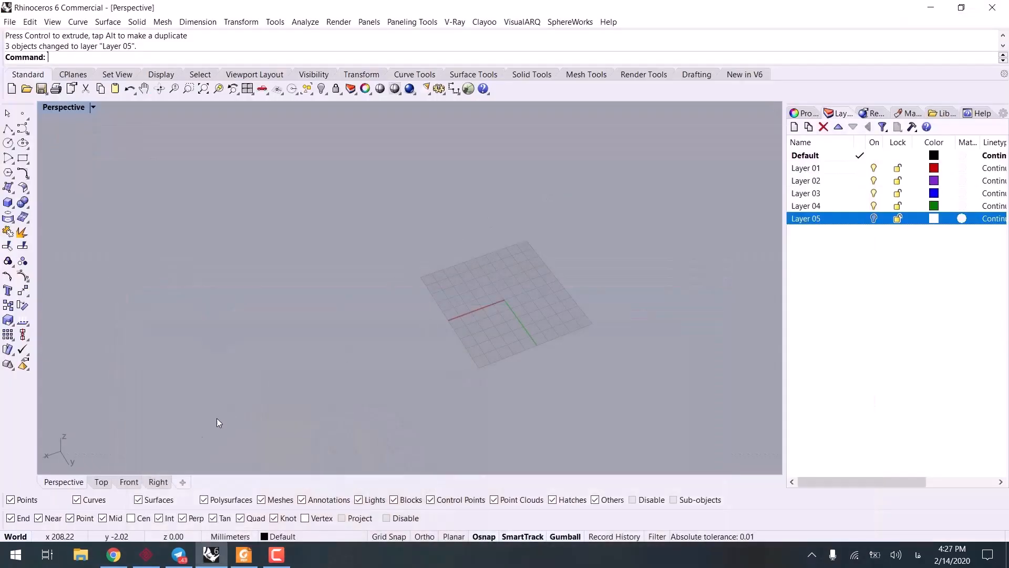
{"action": "left_click", "coordinate": [129, 481]}
{"action": "scroll", "coordinate": [355, 332], "scroll_direction": "down", "scroll_amount": 5}
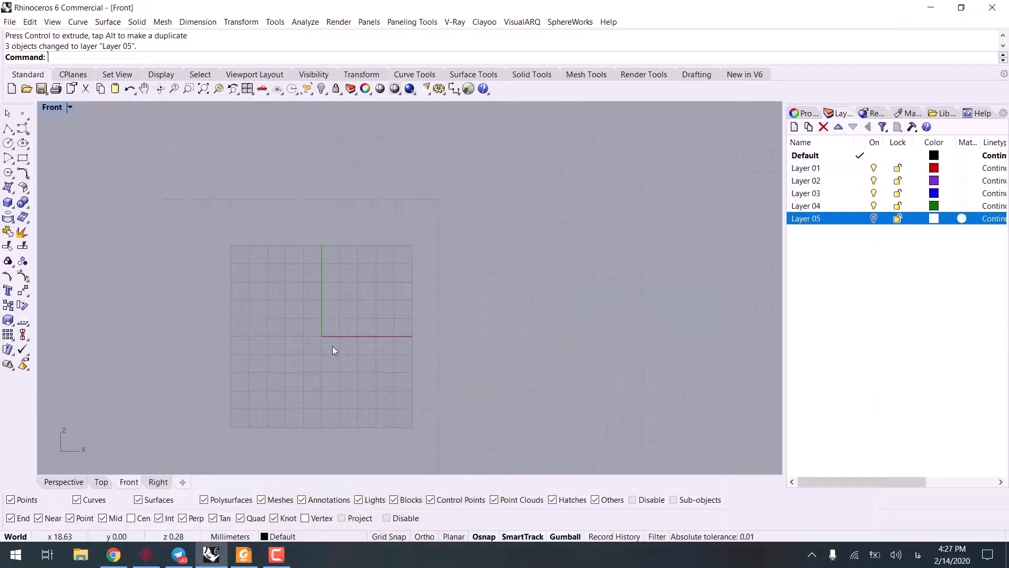
{"action": "left_click", "coordinate": [8, 143]}
{"action": "left_click", "coordinate": [367, 332]}
{"action": "scroll", "coordinate": [368, 309], "scroll_direction": "up", "scroll_amount": 5}
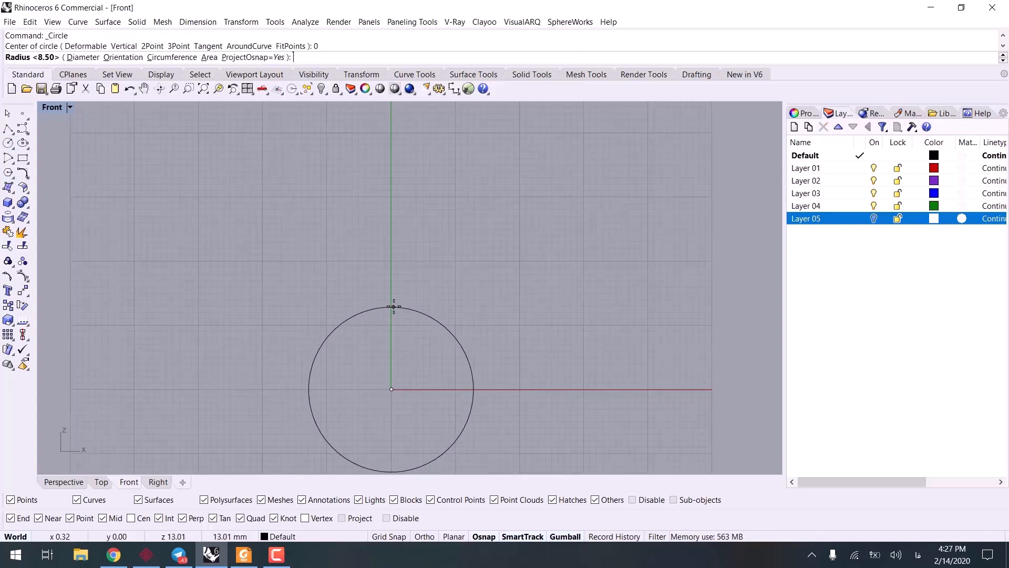
{"action": "scroll", "coordinate": [390, 320], "scroll_direction": "up", "scroll_amount": 3}
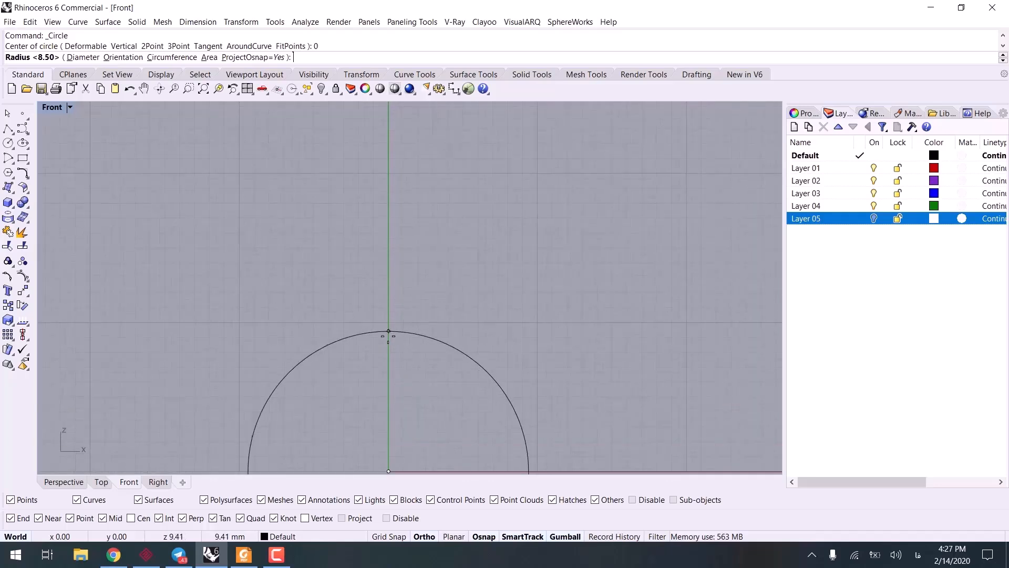
{"action": "left_click", "coordinate": [388, 331]}
{"action": "scroll", "coordinate": [387, 334], "scroll_direction": "down", "scroll_amount": 5}
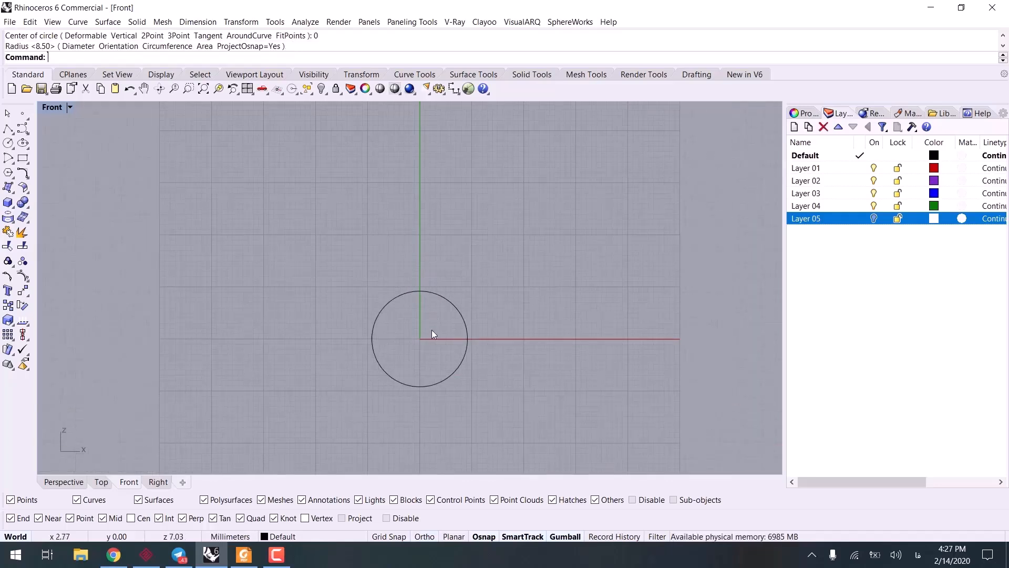
{"action": "left_click", "coordinate": [63, 482]}
{"action": "scroll", "coordinate": [509, 311], "scroll_direction": "up", "scroll_amount": 8}
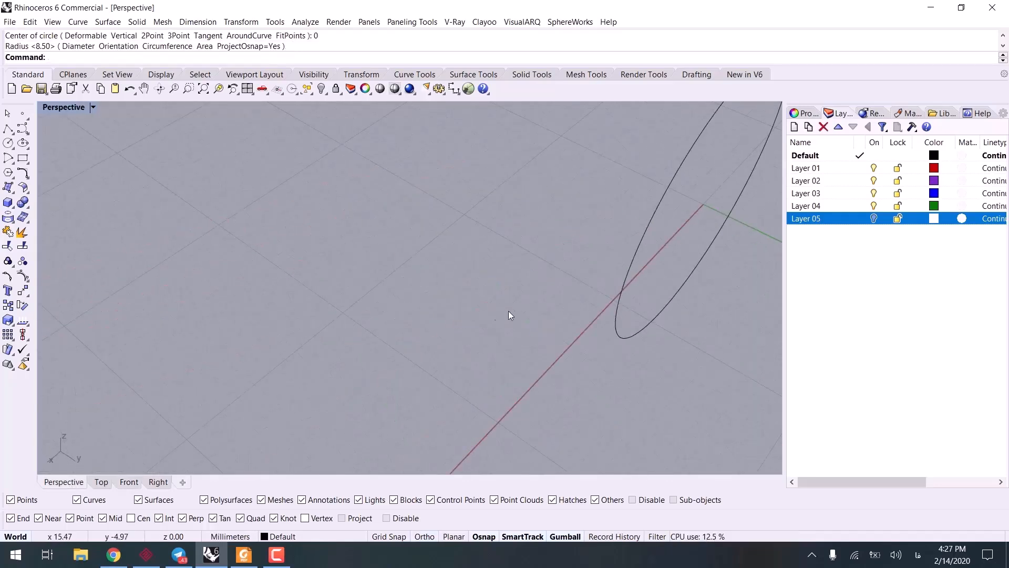
{"action": "scroll", "coordinate": [508, 310], "scroll_direction": "down", "scroll_amount": 3}
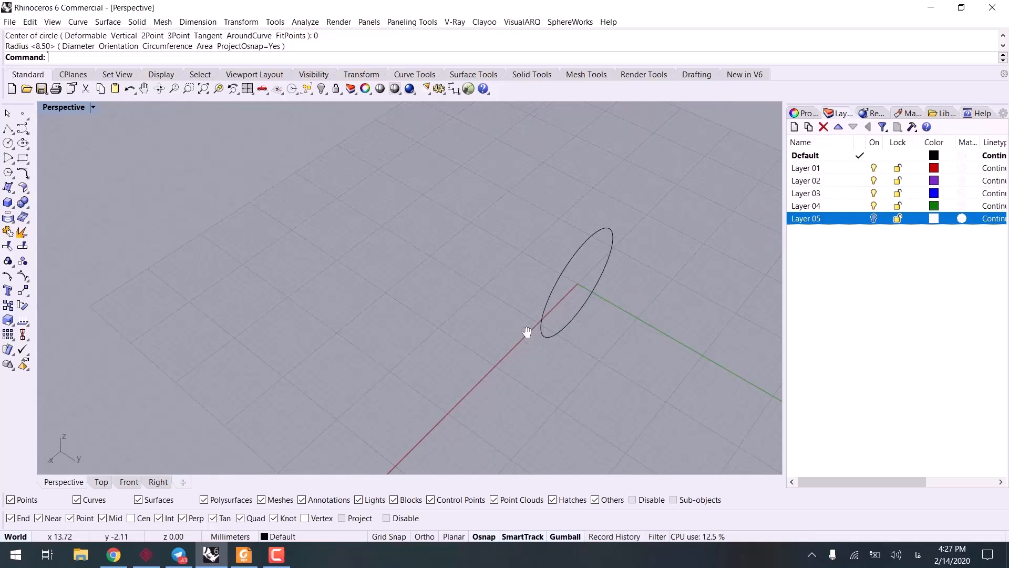
{"action": "left_click", "coordinate": [548, 292]}
{"action": "left_click", "coordinate": [487, 330]}
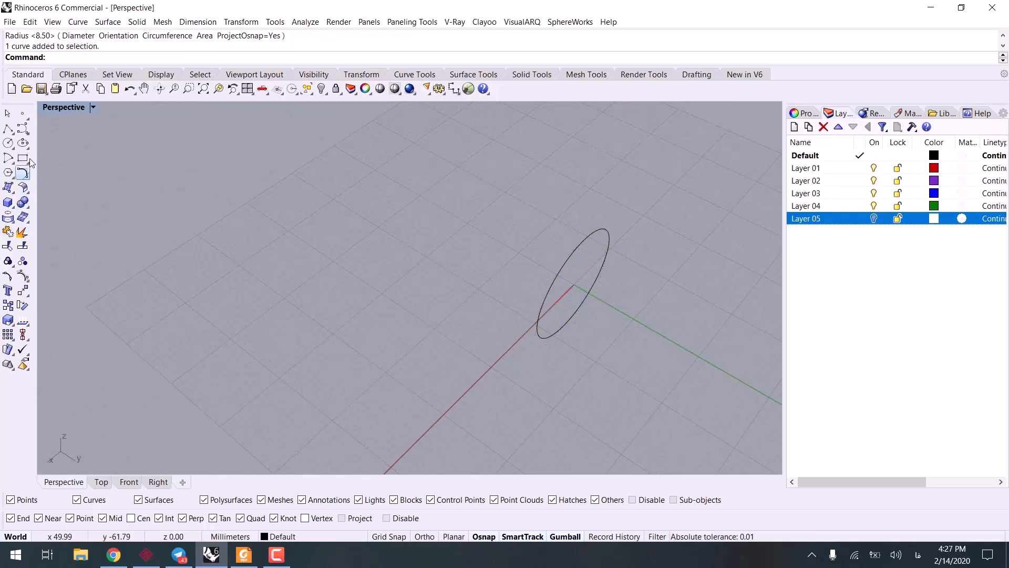
{"action": "left_click", "coordinate": [556, 281]}
{"action": "scroll", "coordinate": [531, 305], "scroll_direction": "up", "scroll_amount": 5}
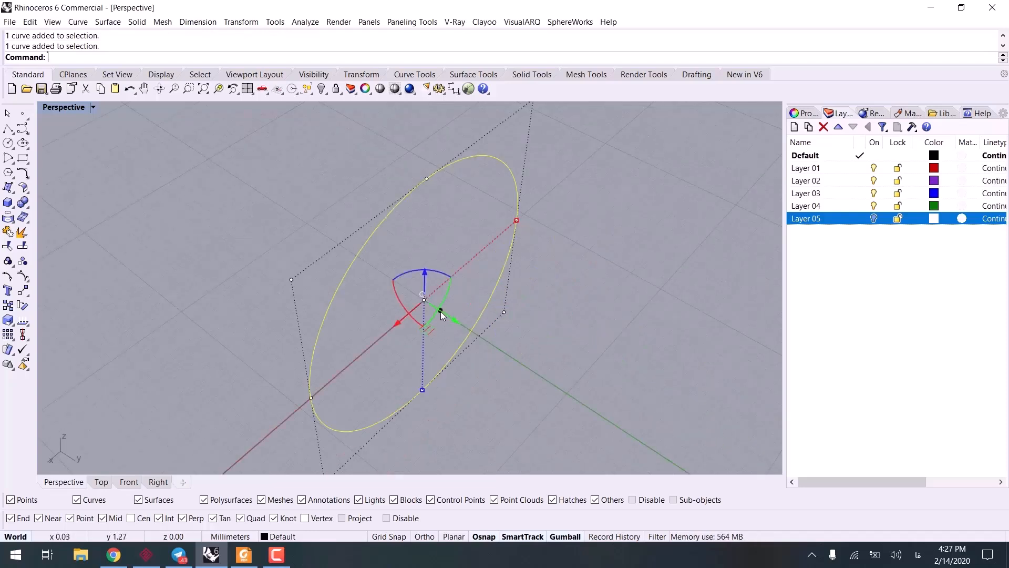
{"action": "left_click_drag", "start_coordinate": [441, 312], "coordinate": [462, 320]}
{"action": "key", "text": "Escape"}
{"action": "key", "text": "Escape"}
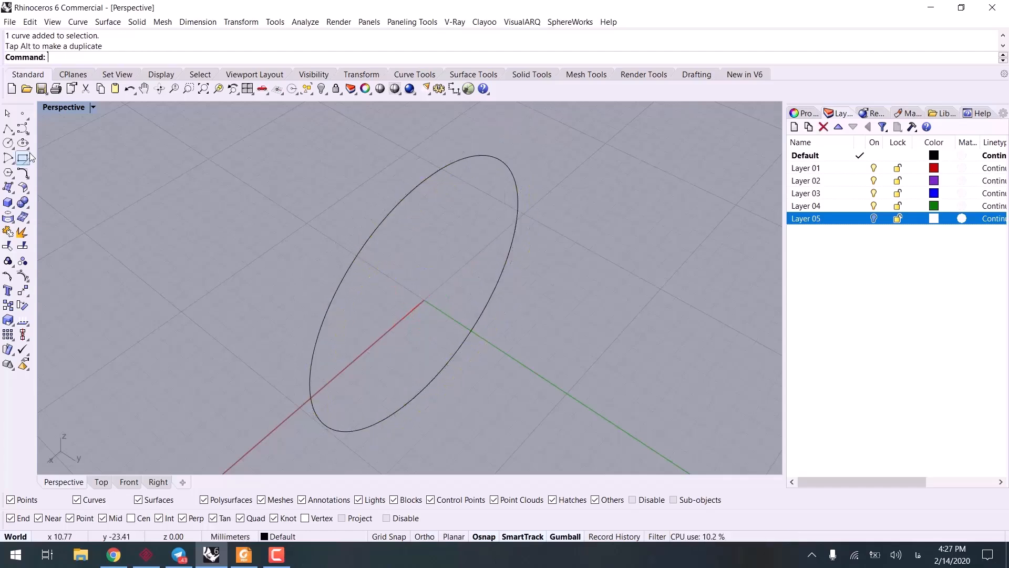
Step: Draw a centred rounded rectangle with conic corners on the circle's quadrant point along the X axis, its corner about 1.5 mm from its centre
{"action": "left_click", "coordinate": [23, 158]}
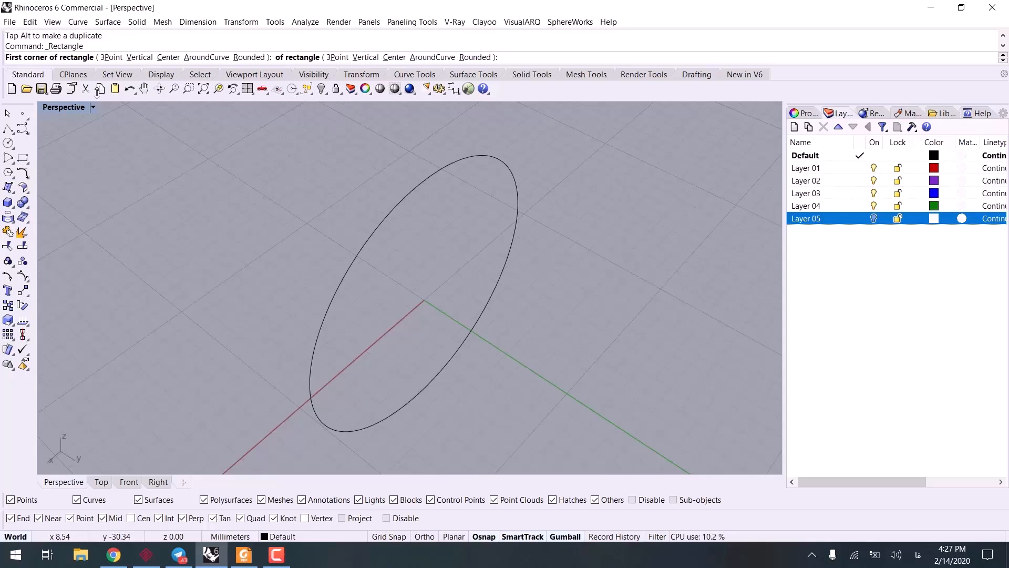
{"action": "left_click", "coordinate": [173, 58]}
{"action": "left_click", "coordinate": [102, 57]}
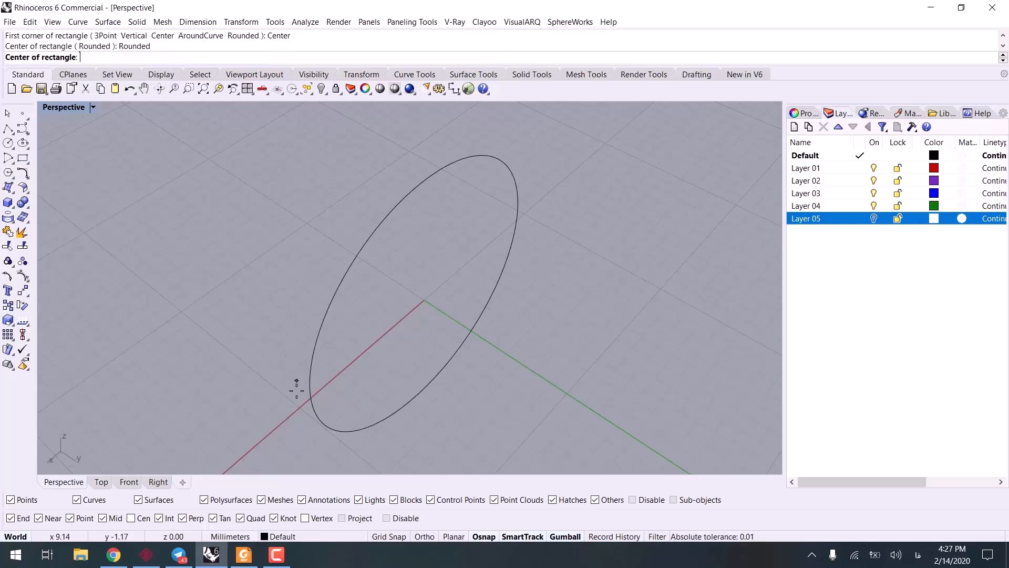
{"action": "left_click", "coordinate": [311, 398]}
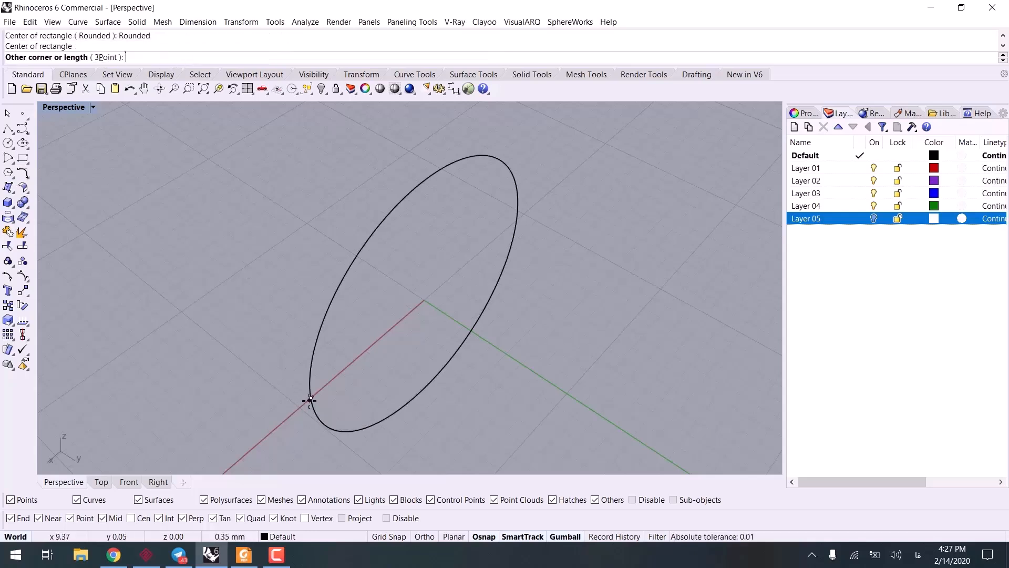
{"action": "left_click", "coordinate": [337, 401]}
{"action": "scroll", "coordinate": [332, 401], "scroll_direction": "up", "scroll_amount": 3}
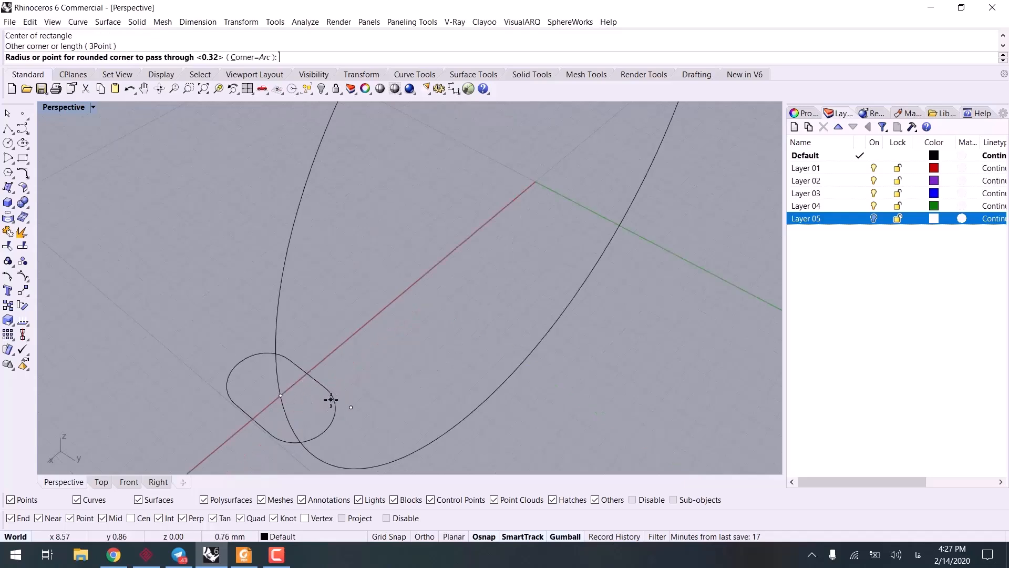
{"action": "left_click", "coordinate": [258, 58]}
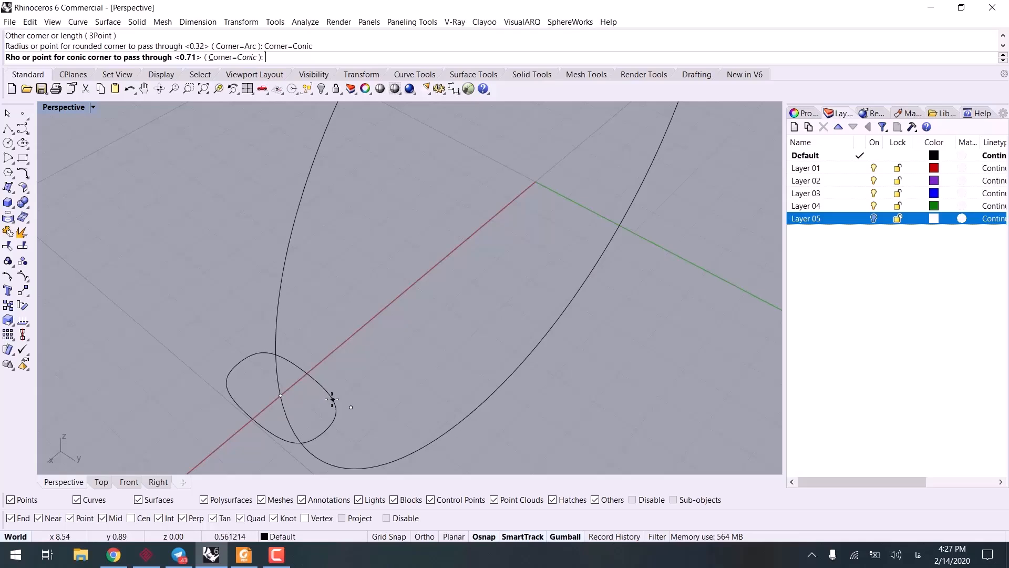
{"action": "left_click", "coordinate": [332, 399]}
{"action": "scroll", "coordinate": [337, 392], "scroll_direction": "down", "scroll_amount": 10}
{"action": "right_click_drag", "start_coordinate": [337, 391], "coordinate": [296, 305]}
{"action": "scroll", "coordinate": [294, 297], "scroll_direction": "up", "scroll_amount": 6}
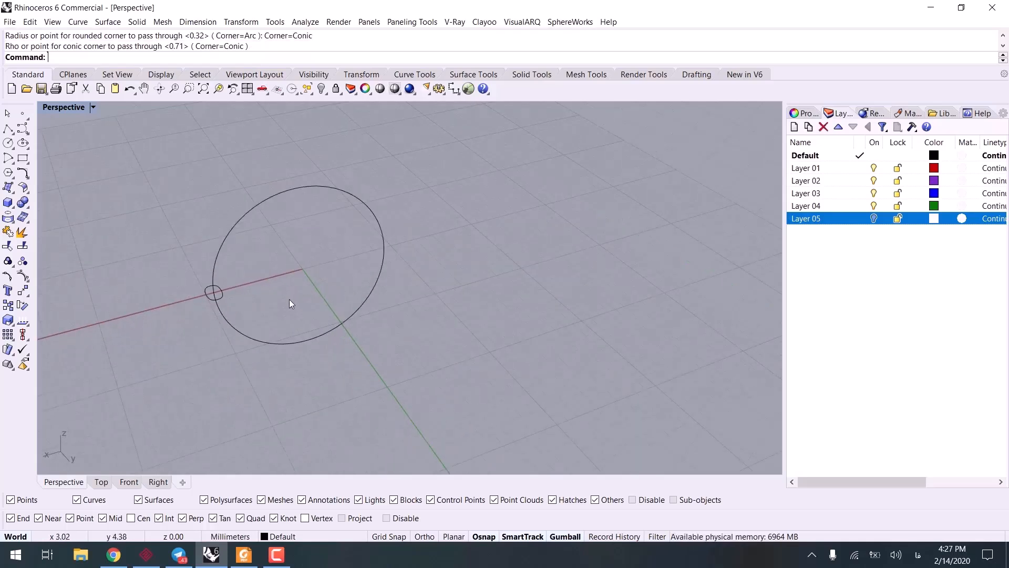
Step: Sweep the rounded rectangle along the circle with Sweep1, using the Freeform frame style
{"action": "key", "text": "BackSpace"}
{"action": "key", "text": "BackSpace"}
{"action": "key", "text": "BackSpace"}
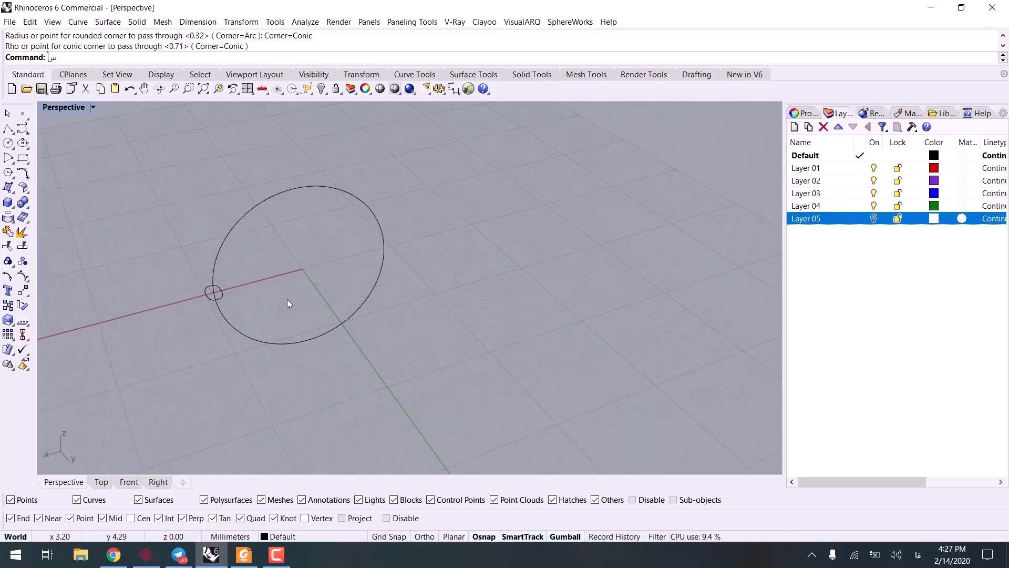
{"action": "key", "text": "BackSpace"}
{"action": "key", "text": "BackSpace"}
{"action": "key", "text": "BackSpace"}
{"action": "key", "text": "BackSpace"}
{"action": "type", "text": "س"}
{"action": "type", "text": "Sweep1"}
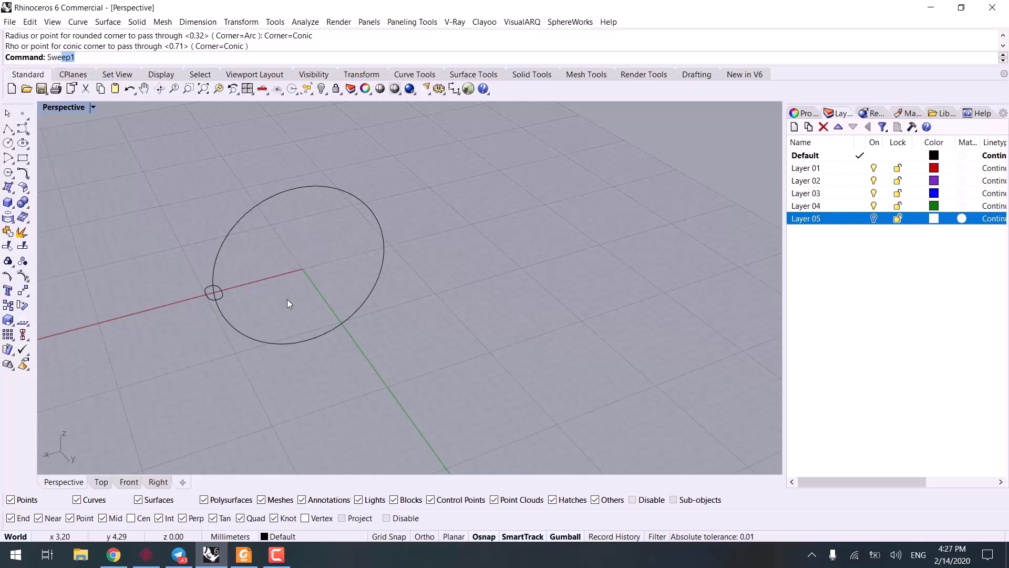
{"action": "key", "text": "Return"}
{"action": "left_click_drag", "start_coordinate": [291, 252], "coordinate": [244, 168]}
{"action": "left_click", "coordinate": [223, 292]}
{"action": "key", "text": "Return"}
{"action": "key", "text": "Return"}
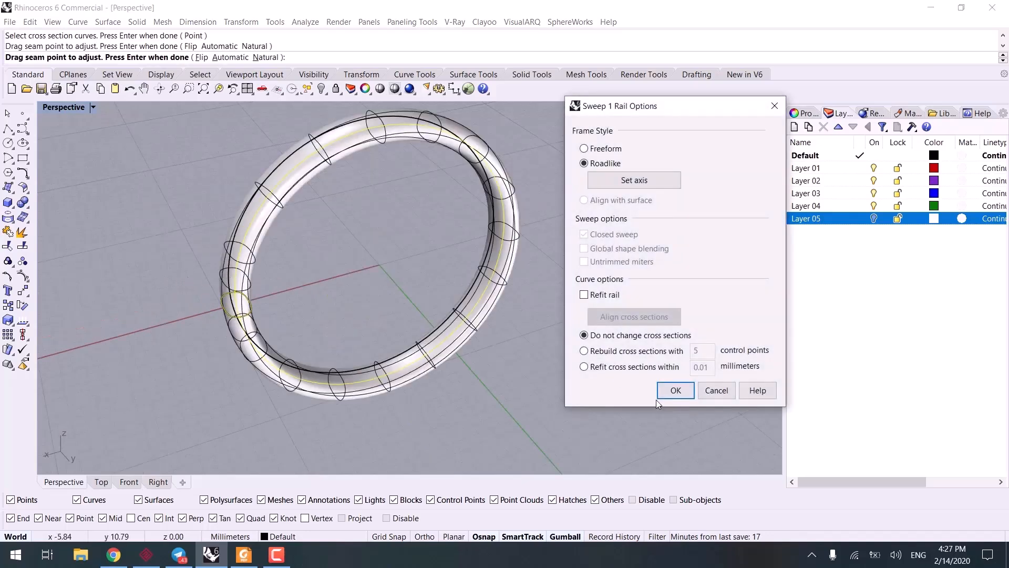
{"action": "left_click", "coordinate": [596, 149]}
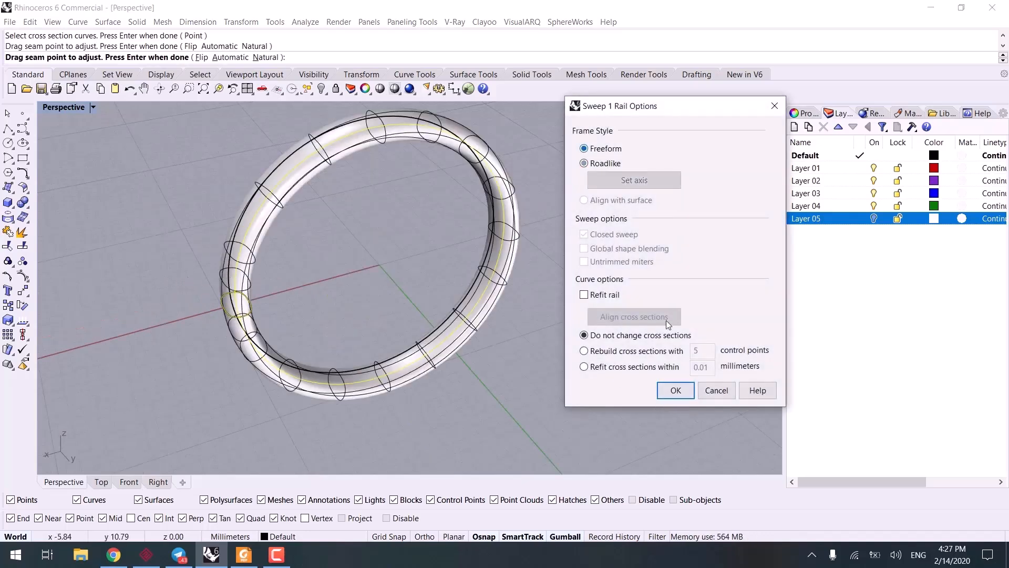
{"action": "left_click", "coordinate": [675, 395]}
Step: Undo the sweep and the rounded rectangle, leaving only the circle
{"action": "scroll", "coordinate": [364, 292], "scroll_direction": "down", "scroll_amount": 7}
{"action": "right_click_drag", "start_coordinate": [363, 294], "coordinate": [293, 209]}
{"action": "scroll", "coordinate": [289, 183], "scroll_direction": "down", "scroll_amount": 3}
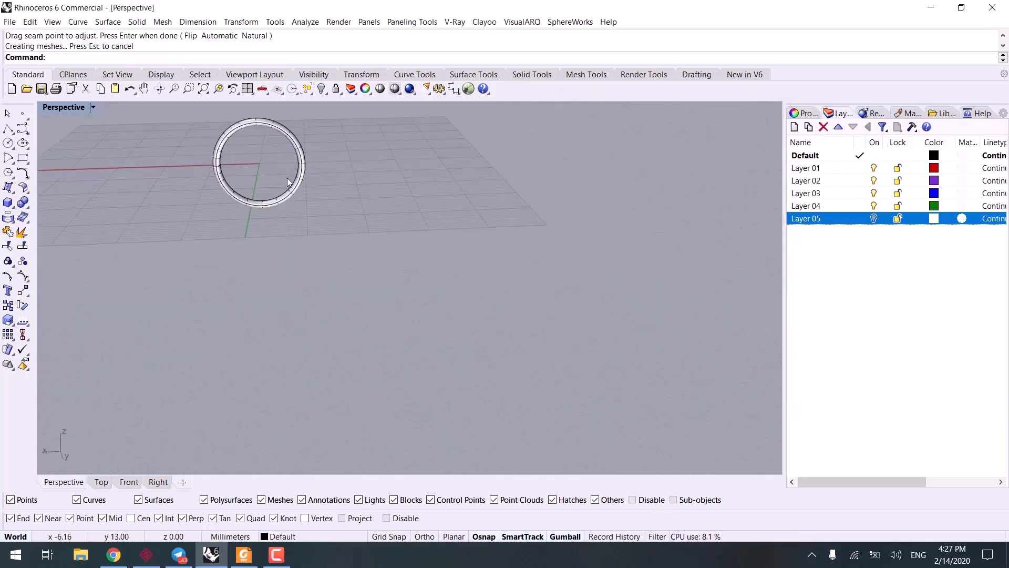
{"action": "key", "text": "ctrl+z"}
{"action": "scroll", "coordinate": [287, 177], "scroll_direction": "down", "scroll_amount": 4}
{"action": "key", "text": "ctrl+z"}
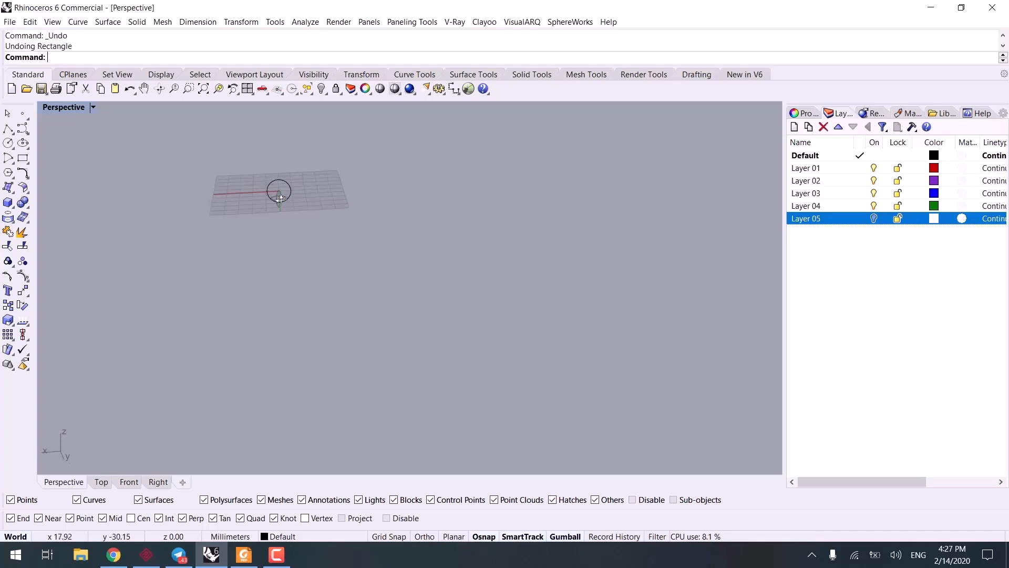
{"action": "scroll", "coordinate": [318, 315], "scroll_direction": "up", "scroll_amount": 8}
{"action": "right_click_drag", "start_coordinate": [297, 303], "coordinate": [347, 351]}
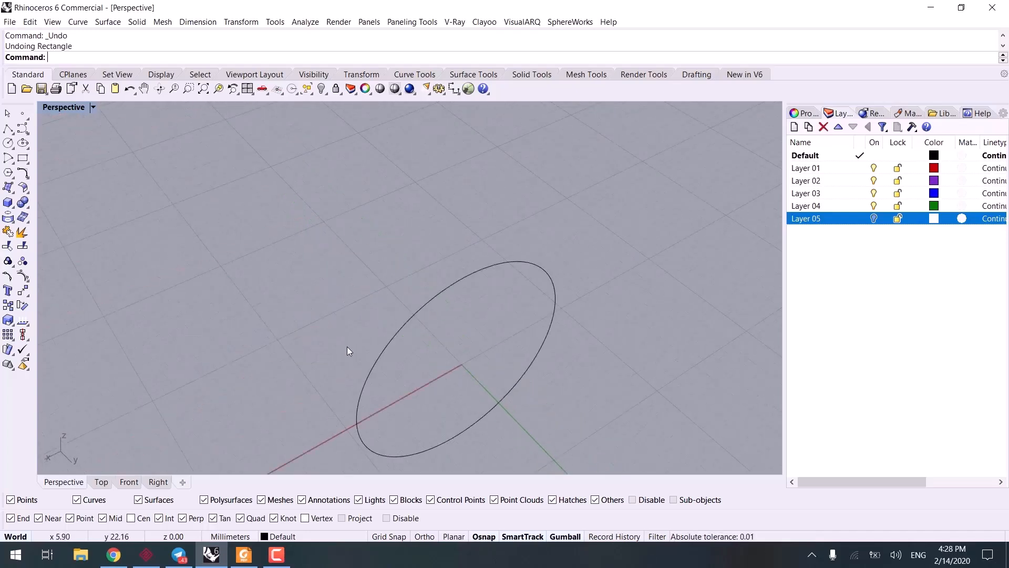
Step: Draw a sharp-cornered rectangle with the AroundCurve option, centred on the circle's quadrant point along the X axis
{"action": "left_click", "coordinate": [22, 161]}
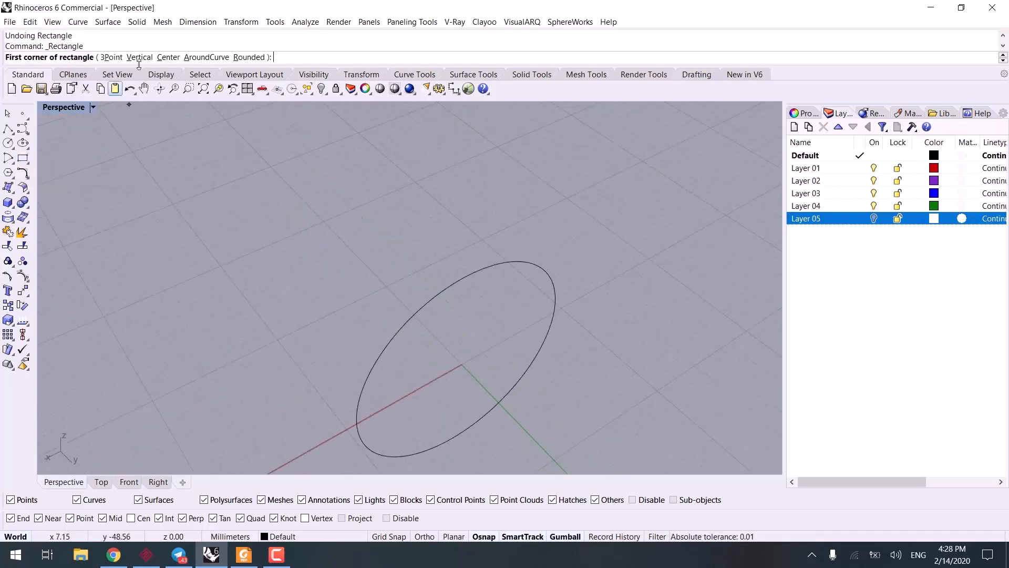
{"action": "left_click", "coordinate": [216, 62]}
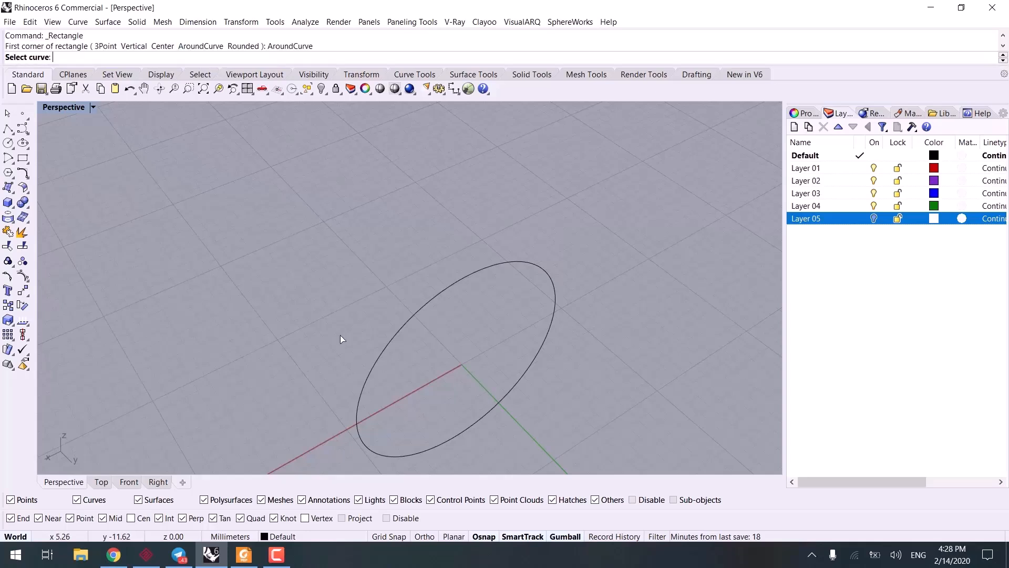
{"action": "right_click_drag", "start_coordinate": [340, 336], "coordinate": [355, 331]}
{"action": "left_click", "coordinate": [378, 335]}
{"action": "left_click", "coordinate": [378, 345]}
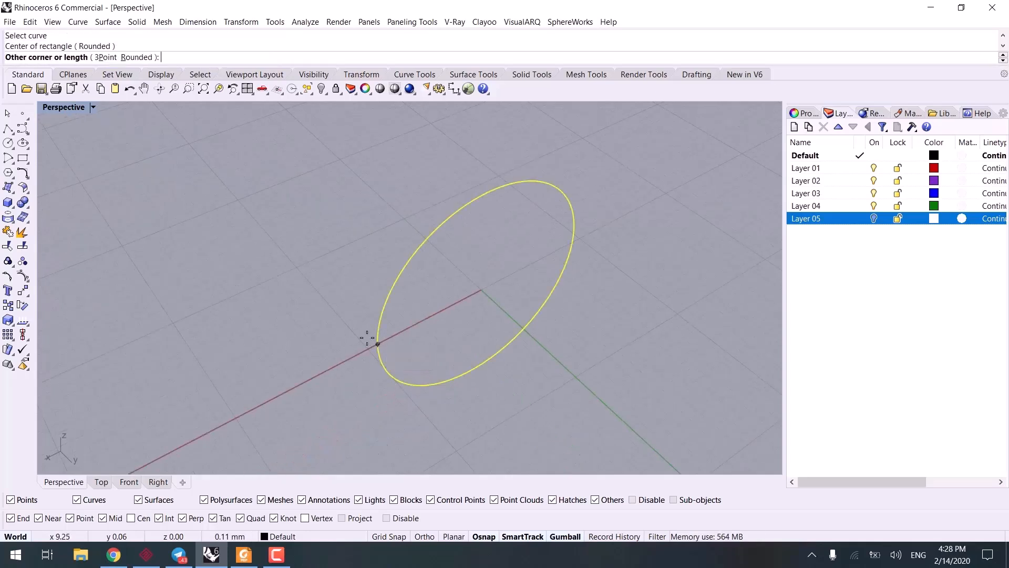
{"action": "scroll", "coordinate": [358, 342], "scroll_direction": "up", "scroll_amount": 3}
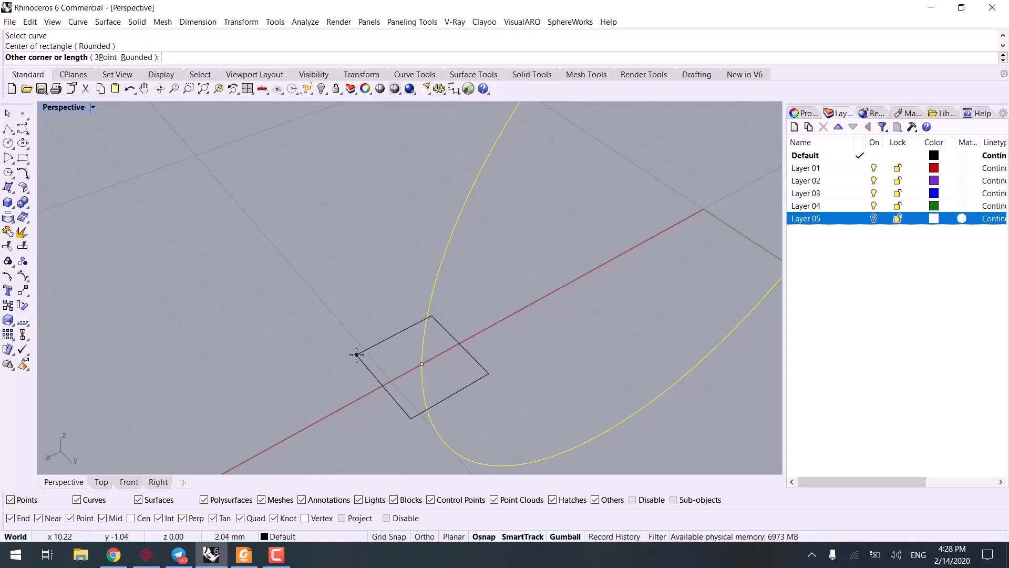
{"action": "left_click", "coordinate": [345, 350]}
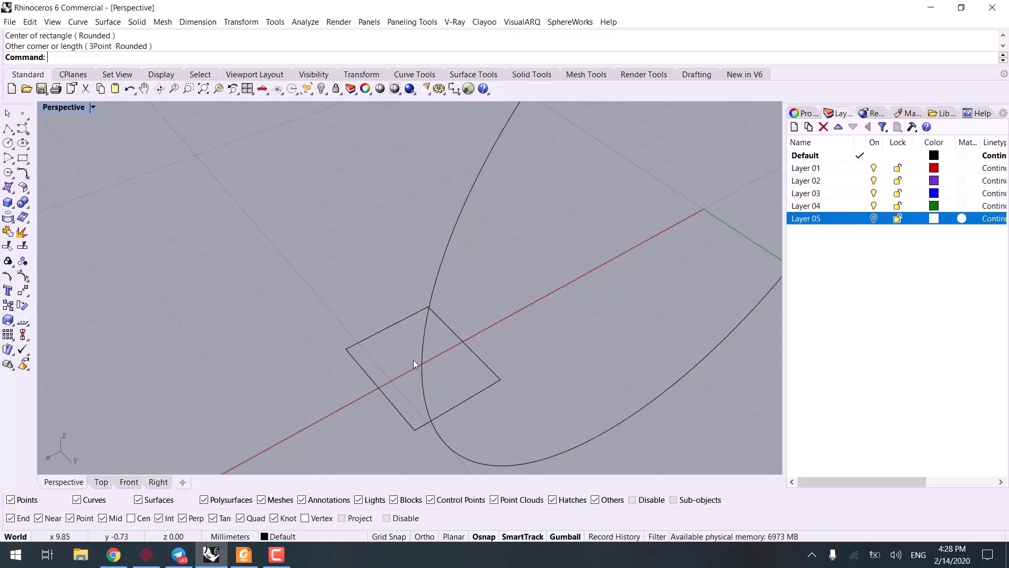
Step: Sweep the rectangle along the circle with Sweep1 to form the ring band and fit the band in the view
{"action": "scroll", "coordinate": [400, 352], "scroll_direction": "down", "scroll_amount": 5}
{"action": "scroll", "coordinate": [331, 313], "scroll_direction": "up", "scroll_amount": 2}
{"action": "type", "text": "Sw"}
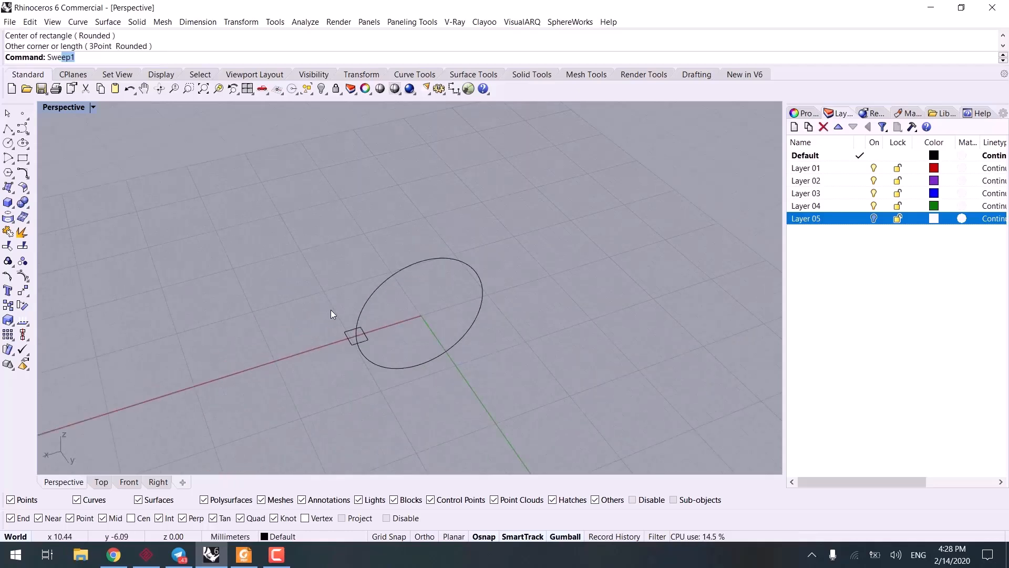
{"action": "type", "text": "e"}
{"action": "key", "text": "Return"}
{"action": "left_click", "coordinate": [361, 324]}
{"action": "left_click", "coordinate": [368, 336]}
{"action": "key", "text": "Return"}
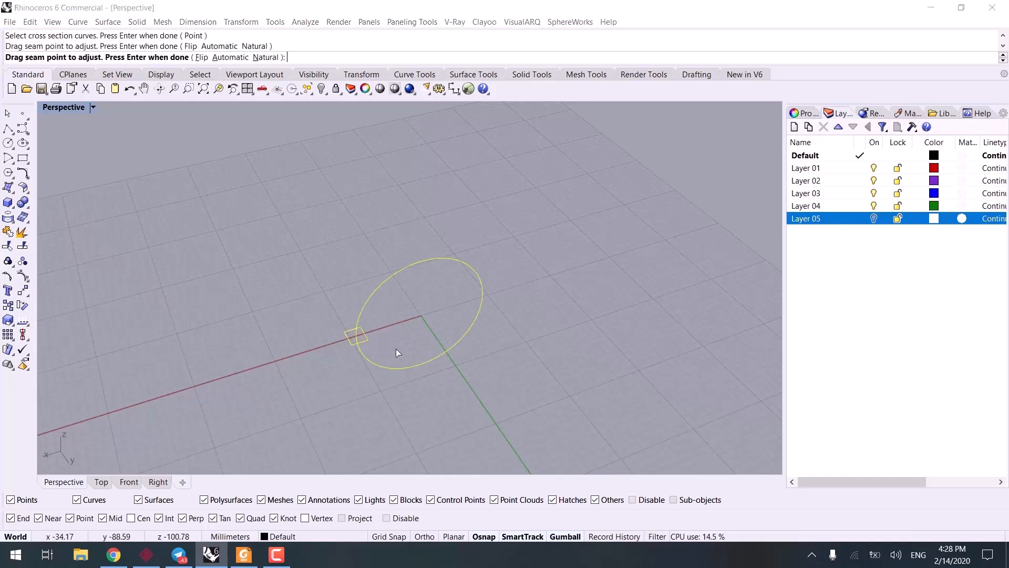
{"action": "key", "text": "Return"}
{"action": "key", "text": "Return"}
{"action": "right_click_drag", "start_coordinate": [396, 346], "coordinate": [361, 292]}
{"action": "key", "text": "ctrl+shift+e"}
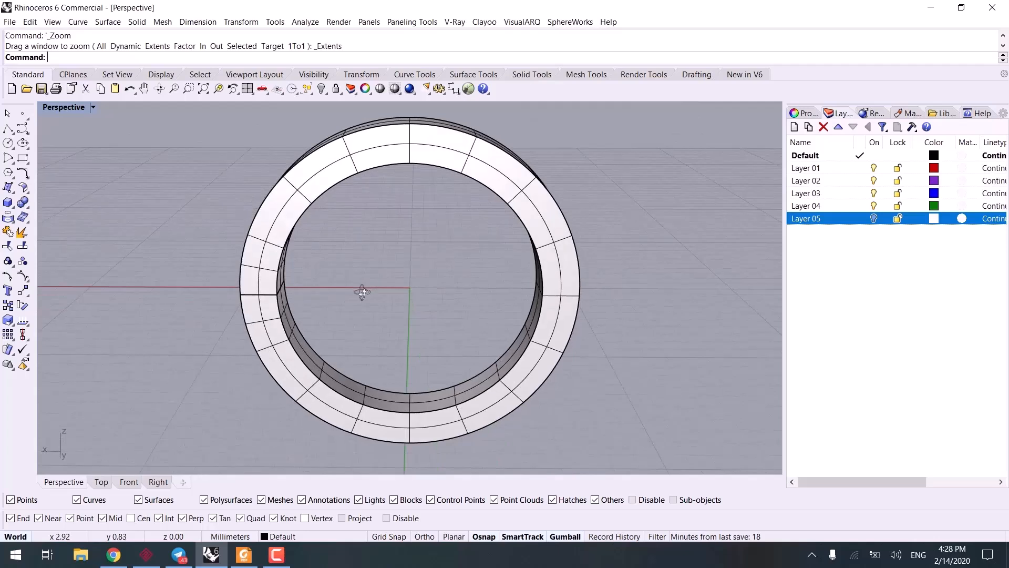
Step: Fillet the outer edge on the ring's front face with FilletEdge at radius 0.5
{"action": "type", "text": "fi"}
{"action": "key", "text": "Return"}
{"action": "right_click_drag", "start_coordinate": [323, 258], "coordinate": [307, 179]}
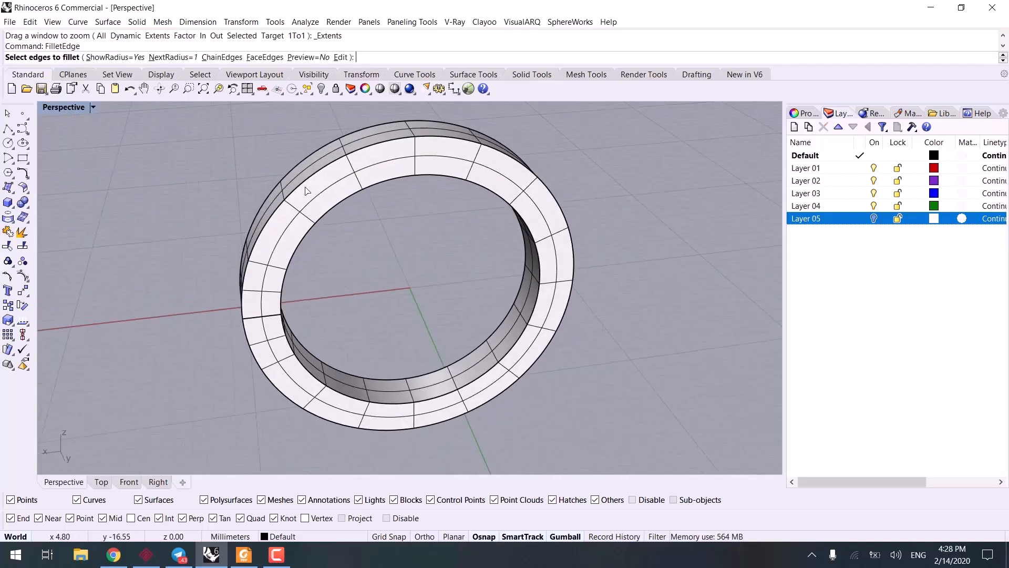
{"action": "left_click", "coordinate": [174, 58]}
{"action": "type", "text": ".5"}
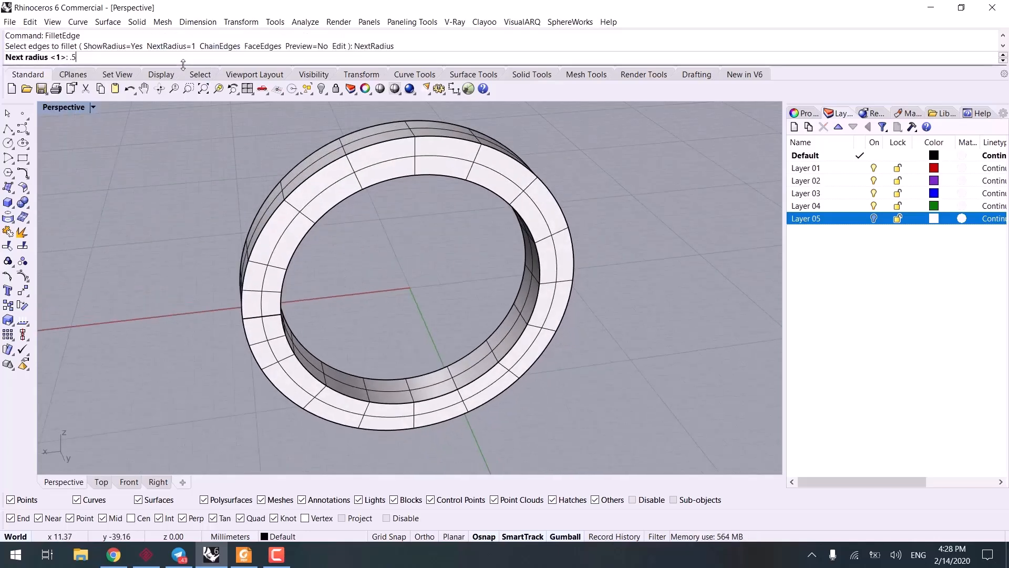
{"action": "key", "text": "Return"}
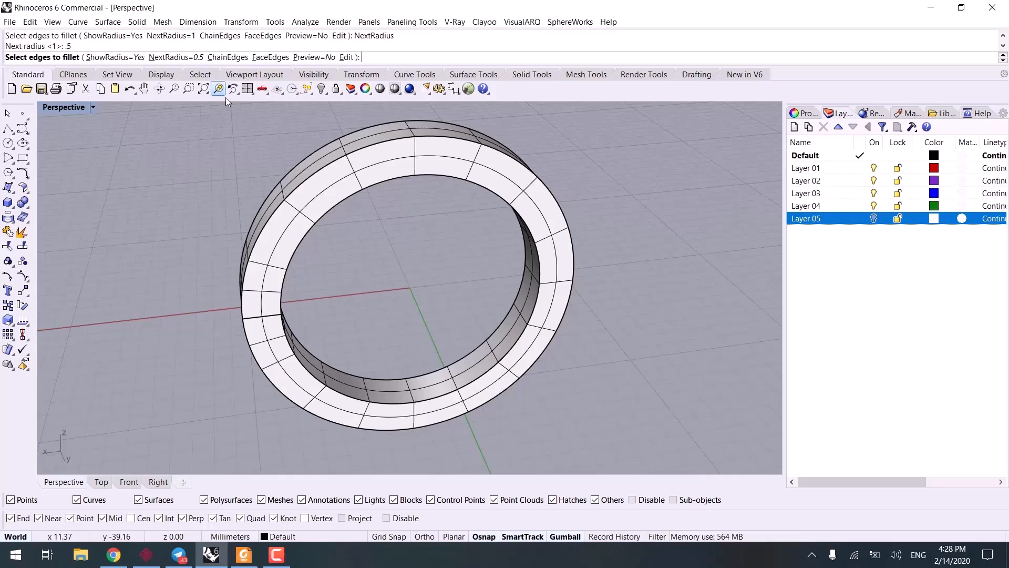
{"action": "left_click", "coordinate": [322, 179]}
{"action": "key", "text": "Return"}
{"action": "key", "text": "Return"}
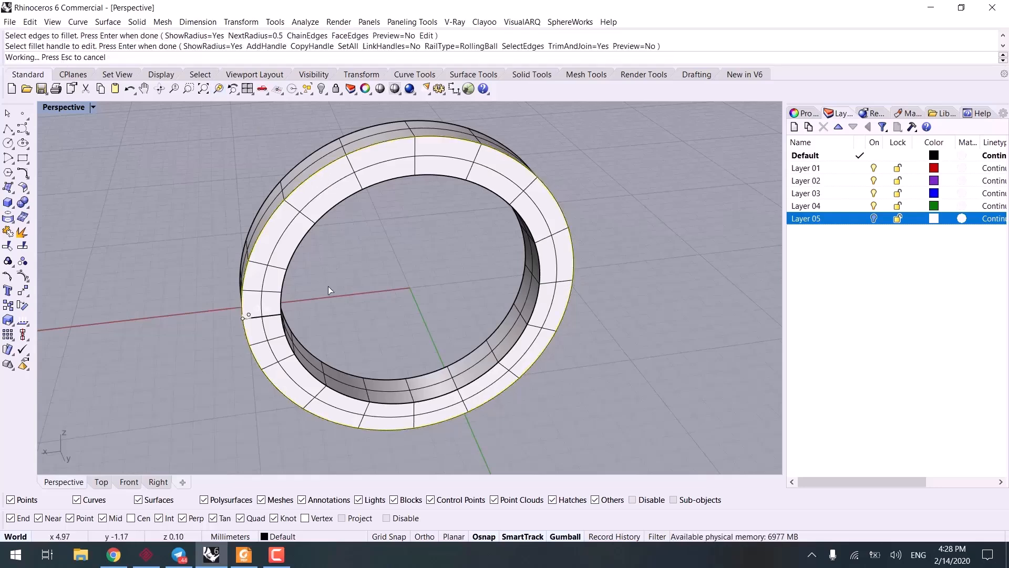
Step: Undo the 0.5 edge fillet and fillet the ring's inner and outer edges on both faces with FilletEdge at radius 0.15
{"action": "key", "text": "ctrl+z"}
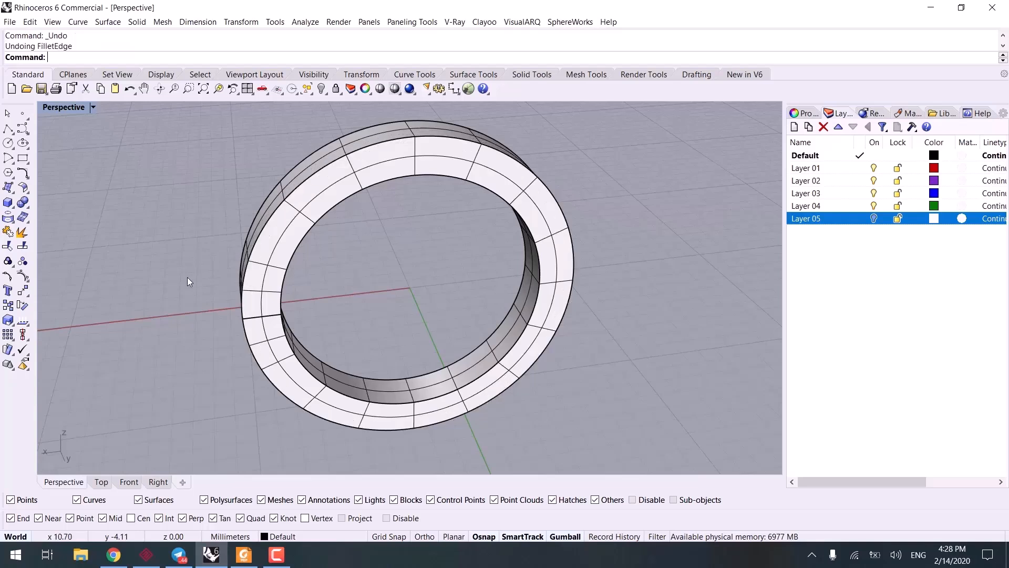
{"action": "key", "text": "Return"}
{"action": "left_click", "coordinate": [176, 46]}
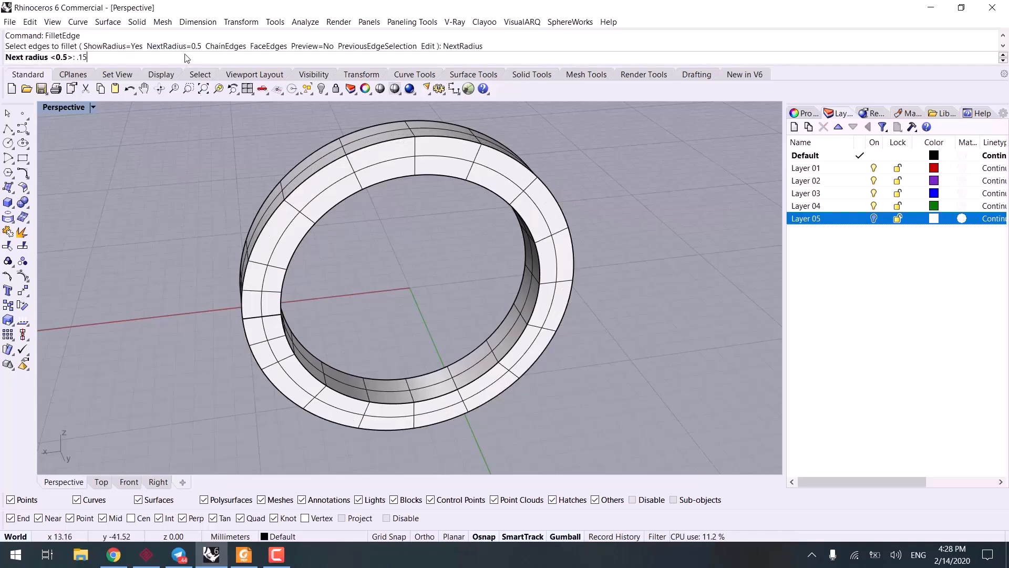
{"action": "key", "text": "Return"}
{"action": "left_click", "coordinate": [309, 181]}
{"action": "left_click", "coordinate": [327, 214]}
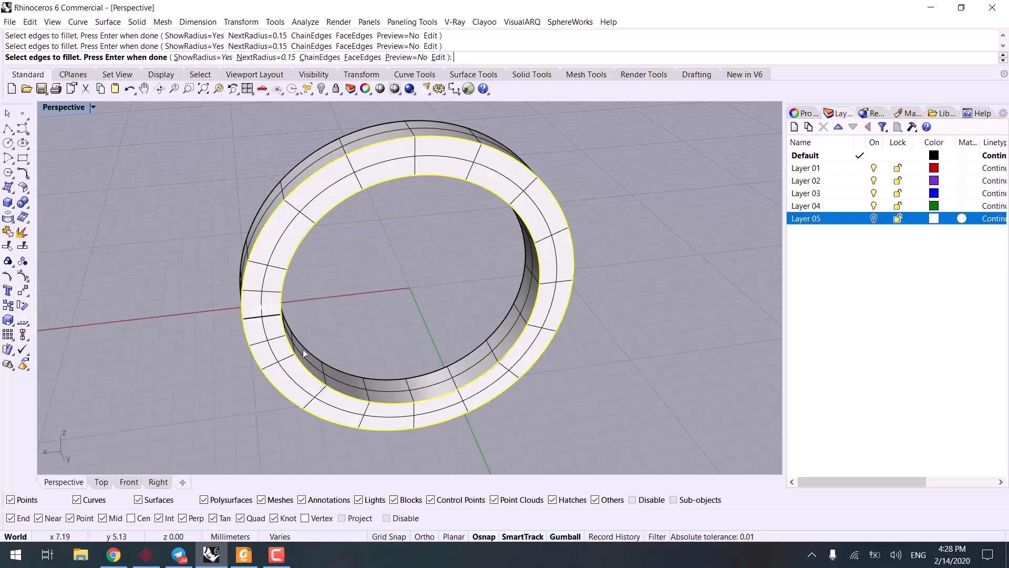
{"action": "right_click_drag", "start_coordinate": [321, 354], "coordinate": [400, 392]}
{"action": "key", "text": "Return"}
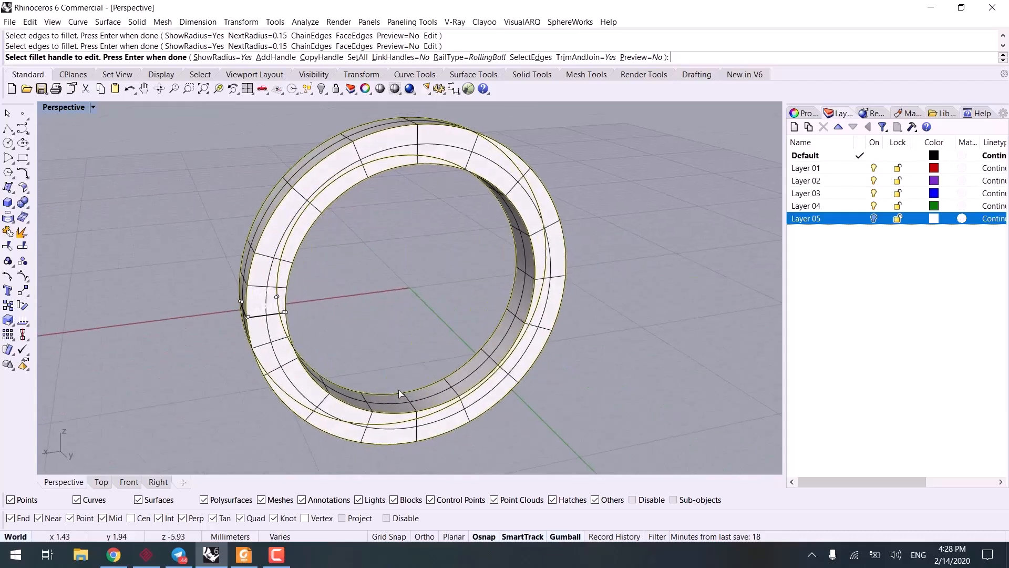
{"action": "key", "text": "Return"}
Step: Inspect the filleted ring in Rendered display mode and return to Shaded
{"action": "scroll", "coordinate": [327, 321], "scroll_direction": "up", "scroll_amount": 3}
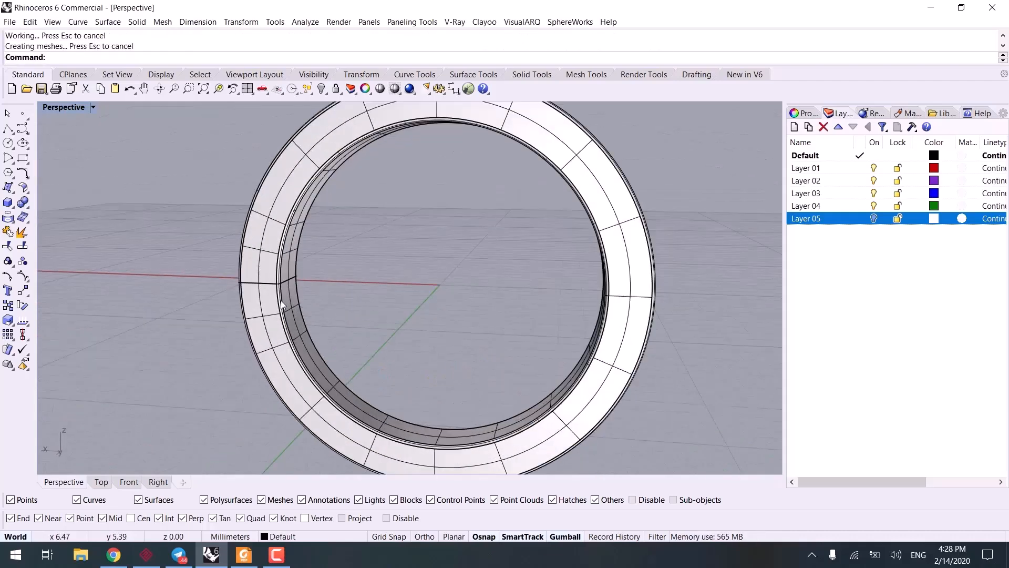
{"action": "key", "text": "ctrl+alt+r"}
{"action": "mouse_move", "coordinate": [275, 260]}
{"action": "right_mouse_down"}
{"action": "mouse_move", "coordinate": [310, 291]}
{"action": "mouse_move", "coordinate": [335, 264]}
{"action": "mouse_move", "coordinate": [307, 275]}
{"action": "right_mouse_up"}
{"action": "key", "text": "ctrl+alt+s"}
{"action": "scroll", "coordinate": [336, 264], "scroll_direction": "down", "scroll_amount": 2}
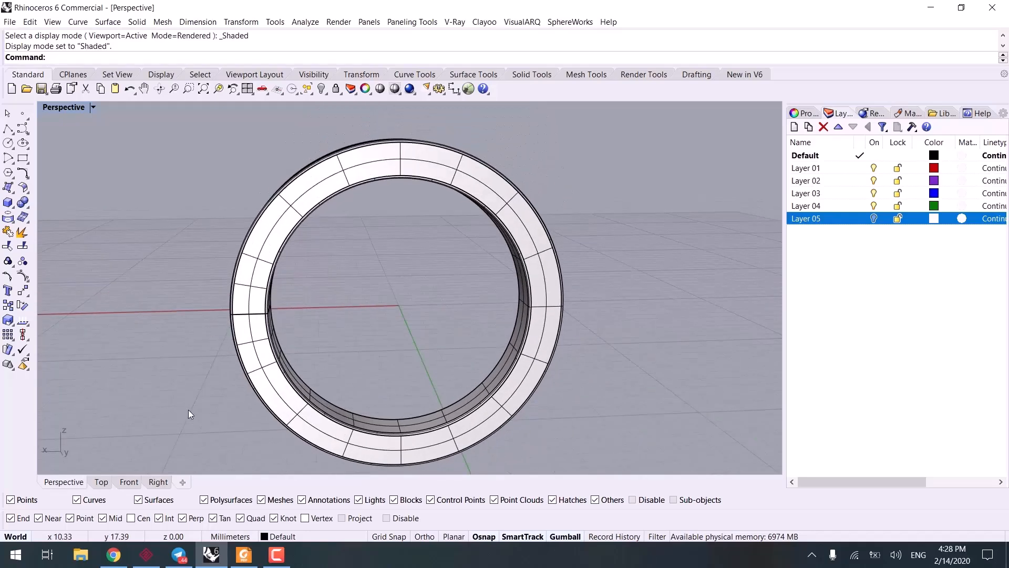
Step: Orient the construction plane to the ring's front face with the CPlane Object option
{"action": "right_click_drag", "start_coordinate": [357, 311], "coordinate": [199, 347]}
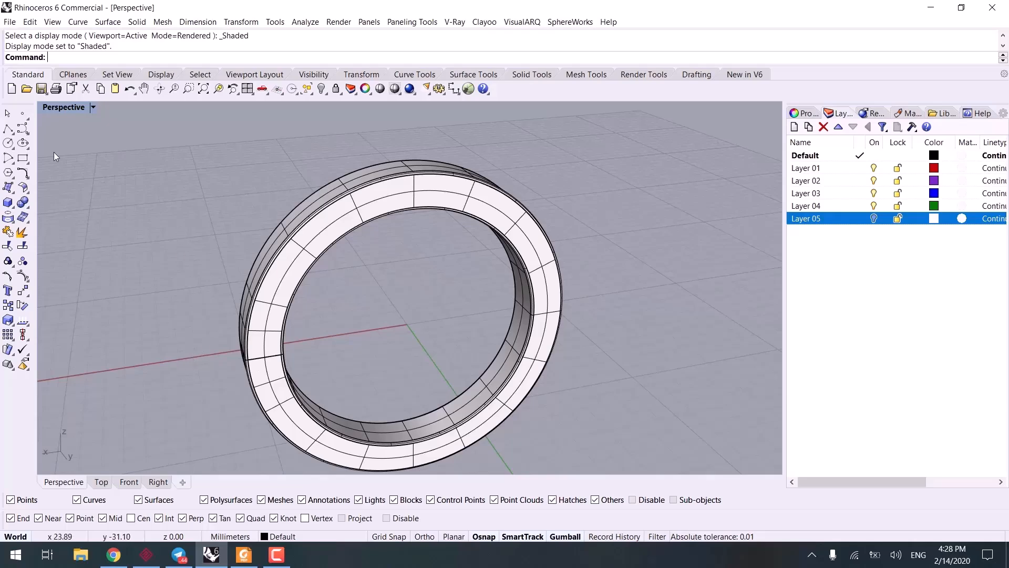
{"action": "left_click", "coordinate": [73, 75]}
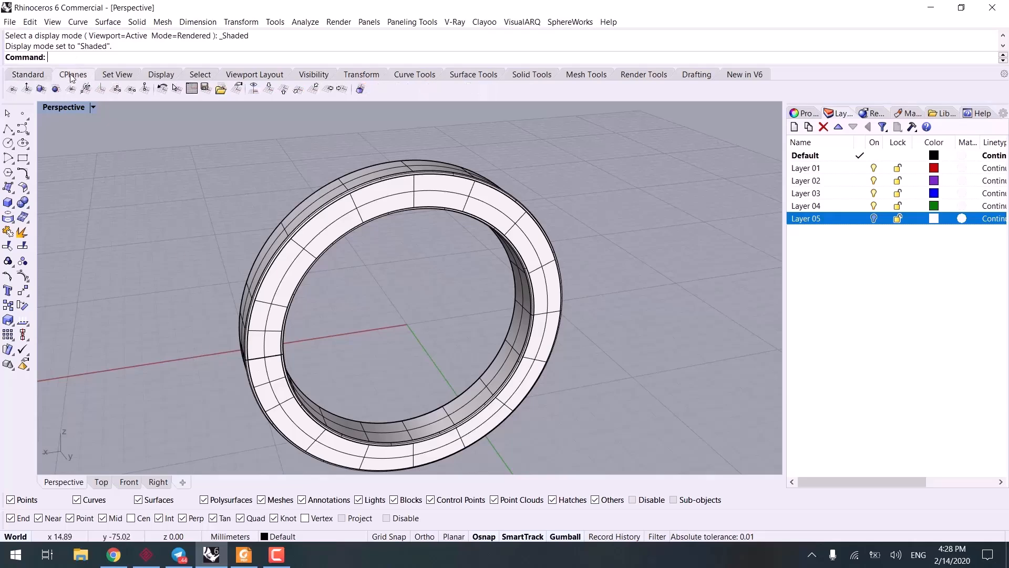
{"action": "left_click", "coordinate": [42, 89]}
{"action": "left_click", "coordinate": [398, 199]}
{"action": "scroll", "coordinate": [408, 222], "scroll_direction": "down", "scroll_amount": 4}
{"action": "right_click_drag", "start_coordinate": [417, 206], "coordinate": [363, 202]}
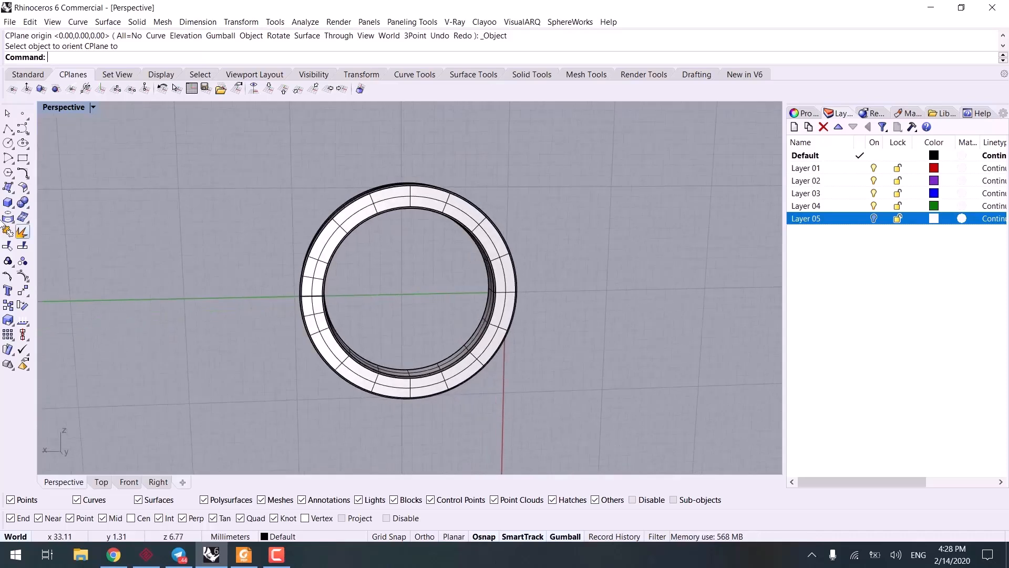
Step: Start a text object and set its font to Wingdings 2
{"action": "left_click", "coordinate": [7, 290]}
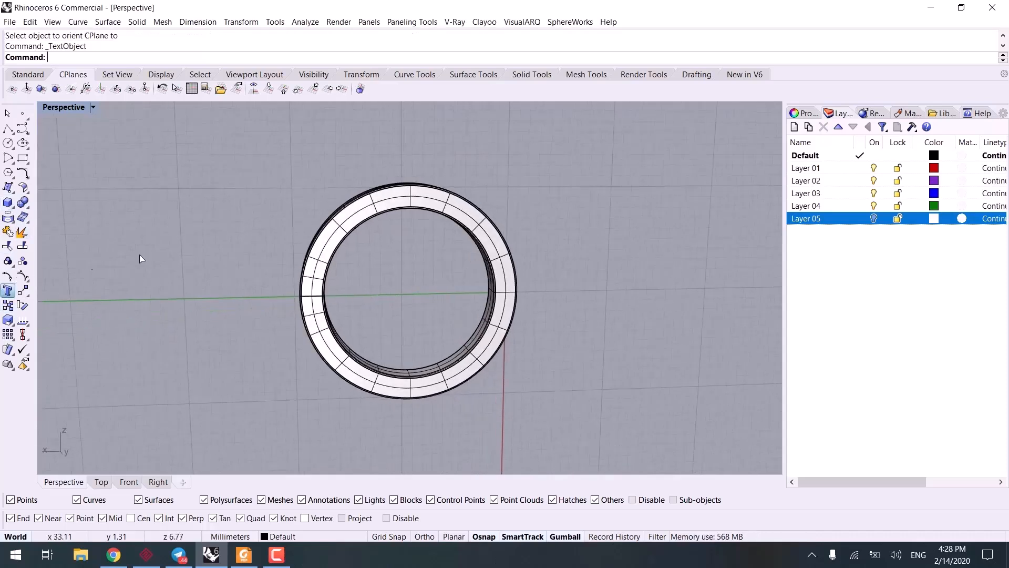
{"action": "type", "text": "D"}
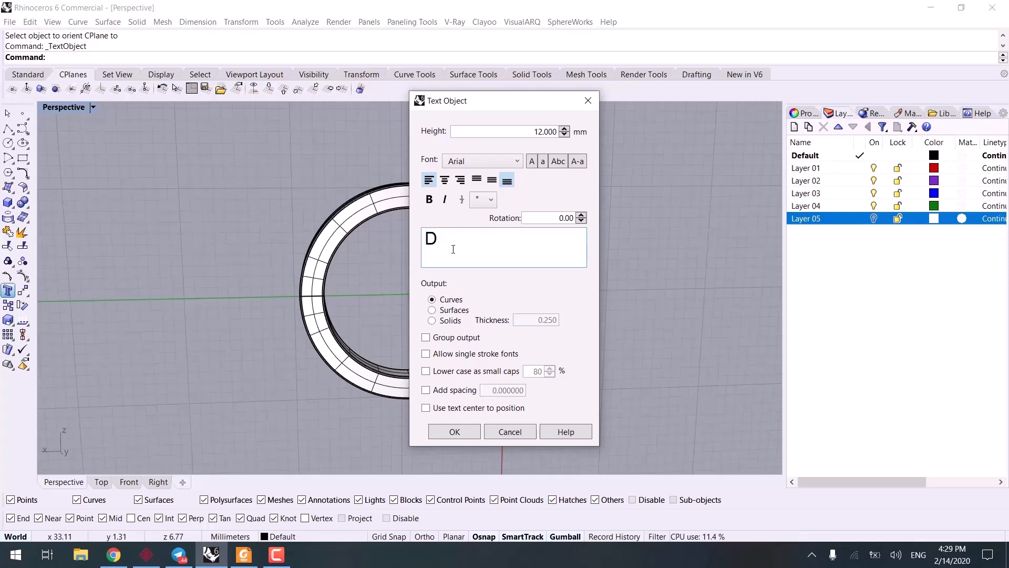
{"action": "left_click", "coordinate": [491, 157]}
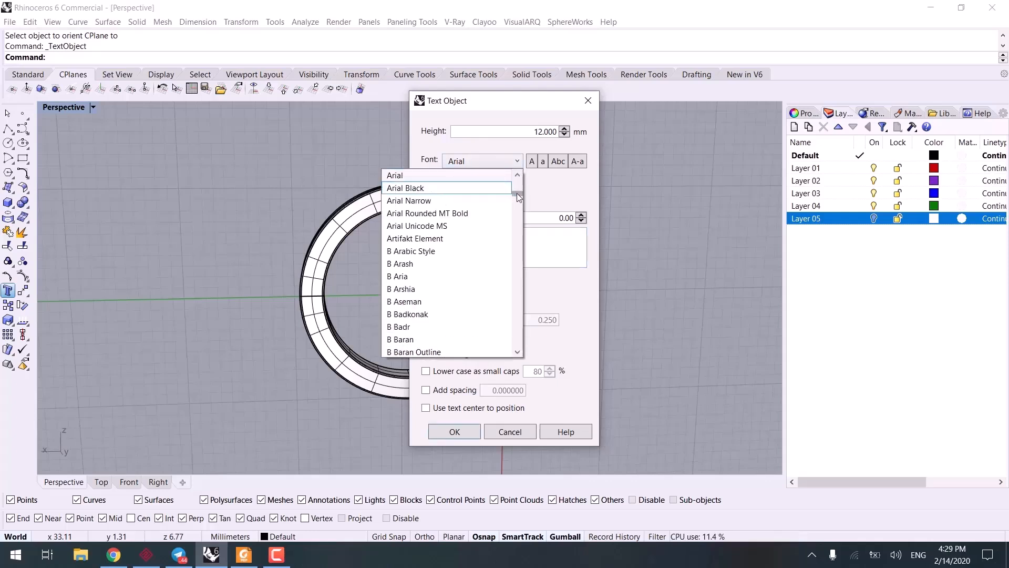
{"action": "left_click", "coordinate": [519, 227]}
{"action": "left_click_drag", "start_coordinate": [519, 227], "coordinate": [535, 349]}
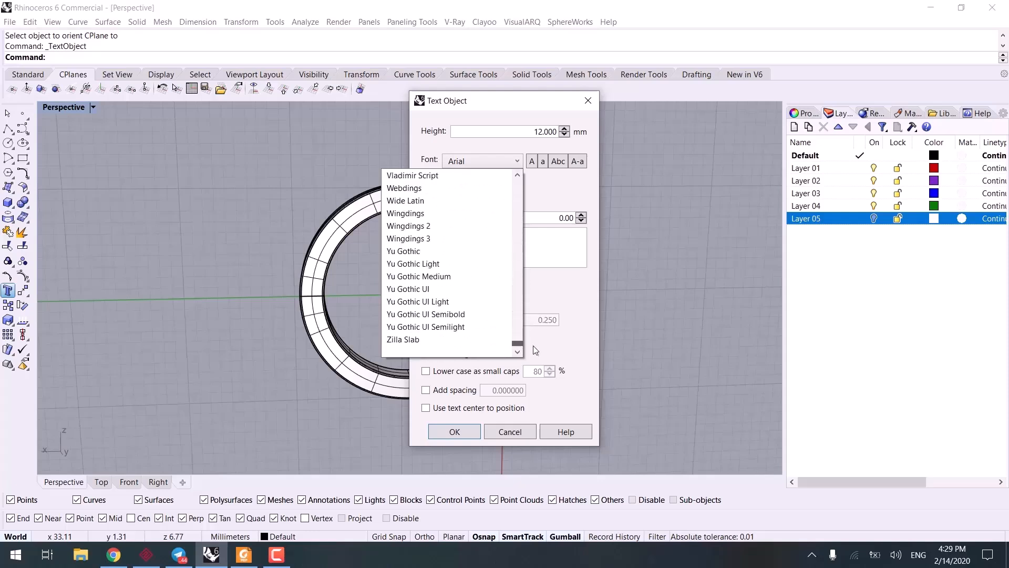
{"action": "scroll", "coordinate": [437, 234], "scroll_direction": "up", "scroll_amount": 1}
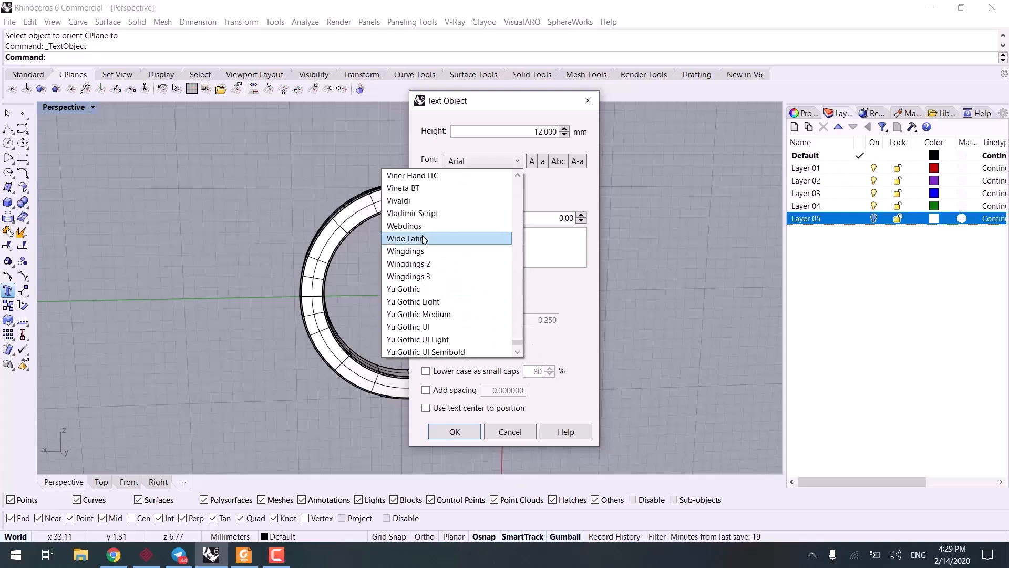
{"action": "left_click", "coordinate": [415, 264]}
Step: Replace the text with two scroll-ornament characters and place them as curves, 12 mm high, outside the ring
{"action": "left_click", "coordinate": [442, 237]}
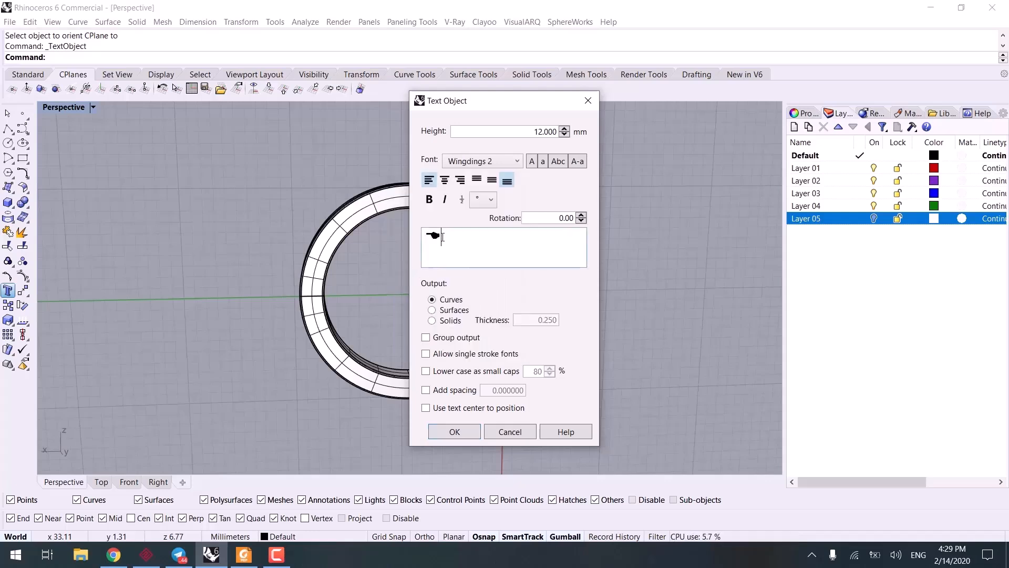
{"action": "type", "text": "d"}
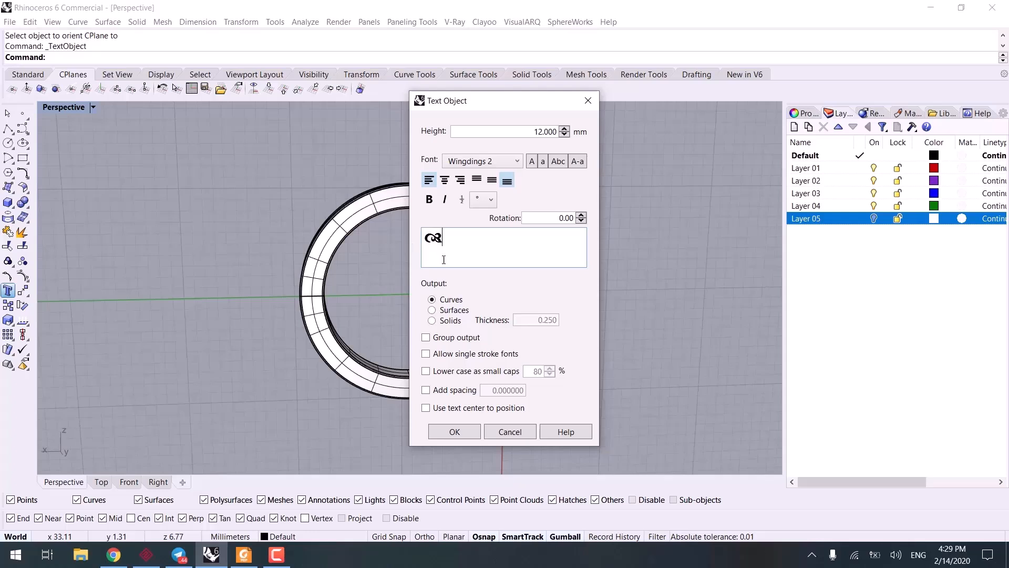
{"action": "type", "text": "f"}
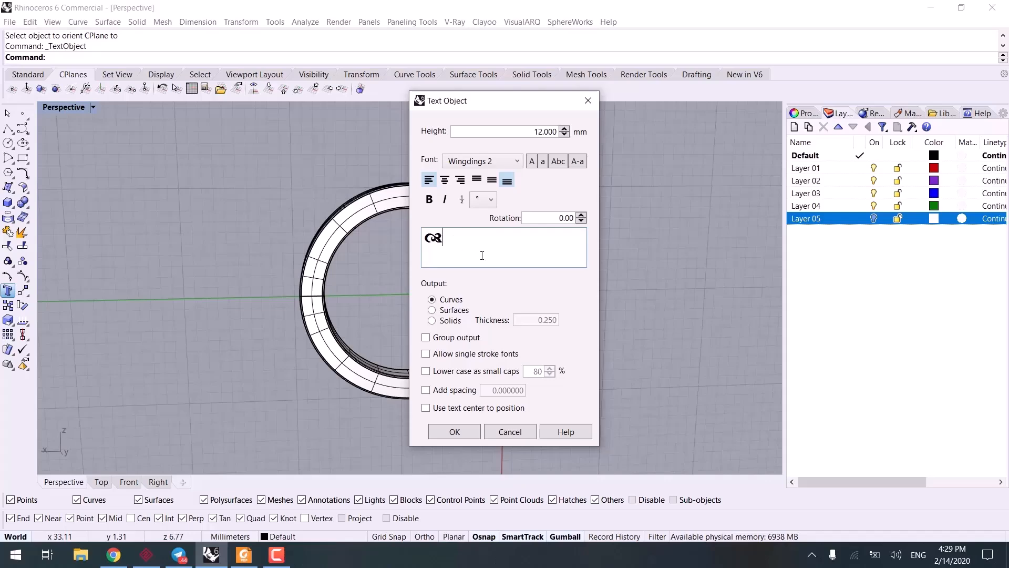
{"action": "type", "text": "w"}
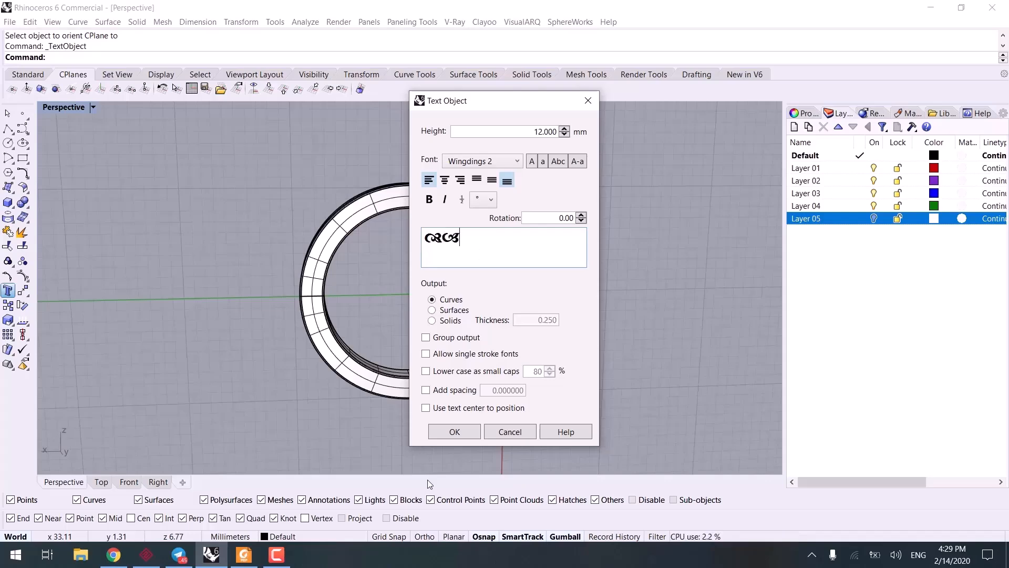
{"action": "left_click", "coordinate": [455, 432]}
{"action": "scroll", "coordinate": [473, 247], "scroll_direction": "up", "scroll_amount": 3}
{"action": "scroll", "coordinate": [608, 168], "scroll_direction": "down", "scroll_amount": 6}
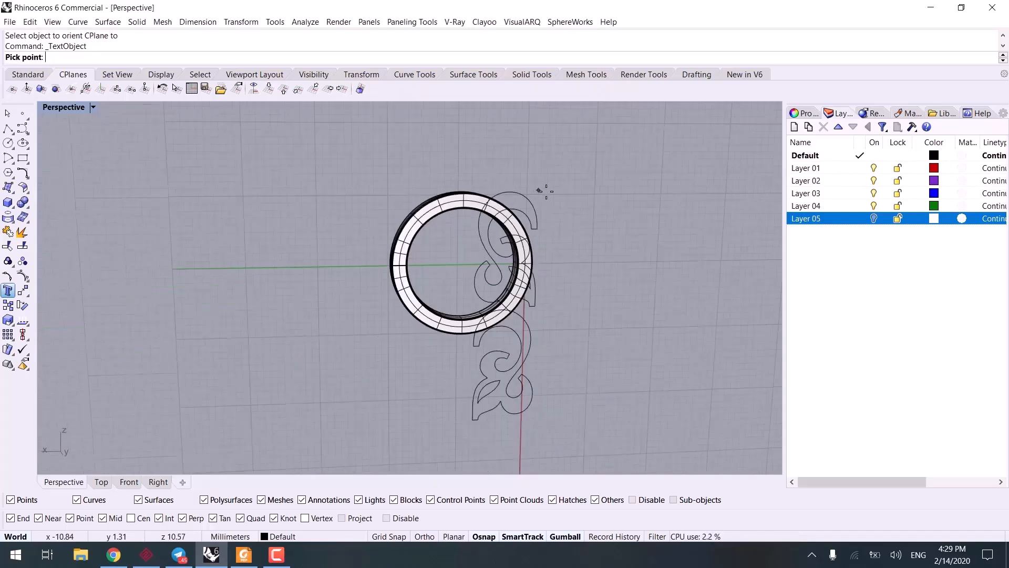
{"action": "left_click", "coordinate": [581, 170]}
{"action": "scroll", "coordinate": [609, 327], "scroll_direction": "up", "scroll_amount": 2}
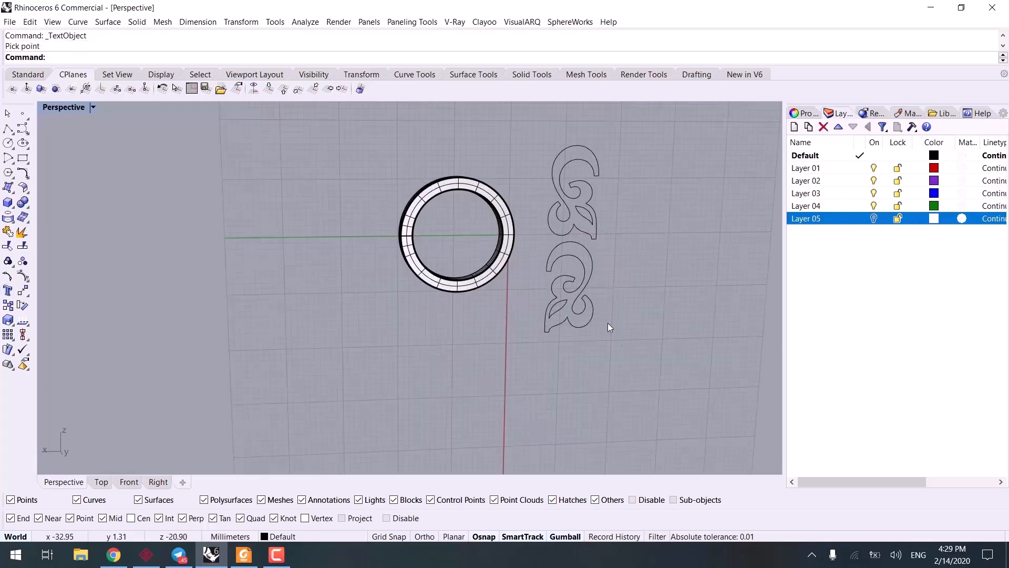
Step: Shrink the ornament curves inside the ring opening and rotate them 90 degrees
{"action": "left_click_drag", "start_coordinate": [545, 120], "coordinate": [180, 216]}
{"action": "scroll", "coordinate": [577, 257], "scroll_direction": "up", "scroll_amount": 4}
{"action": "scroll", "coordinate": [577, 257], "scroll_direction": "up", "scroll_amount": 2}
{"action": "right_click_drag", "start_coordinate": [261, 246], "coordinate": [422, 352]}
{"action": "scroll", "coordinate": [353, 334], "scroll_direction": "up", "scroll_amount": 4}
{"action": "left_click", "coordinate": [414, 259]}
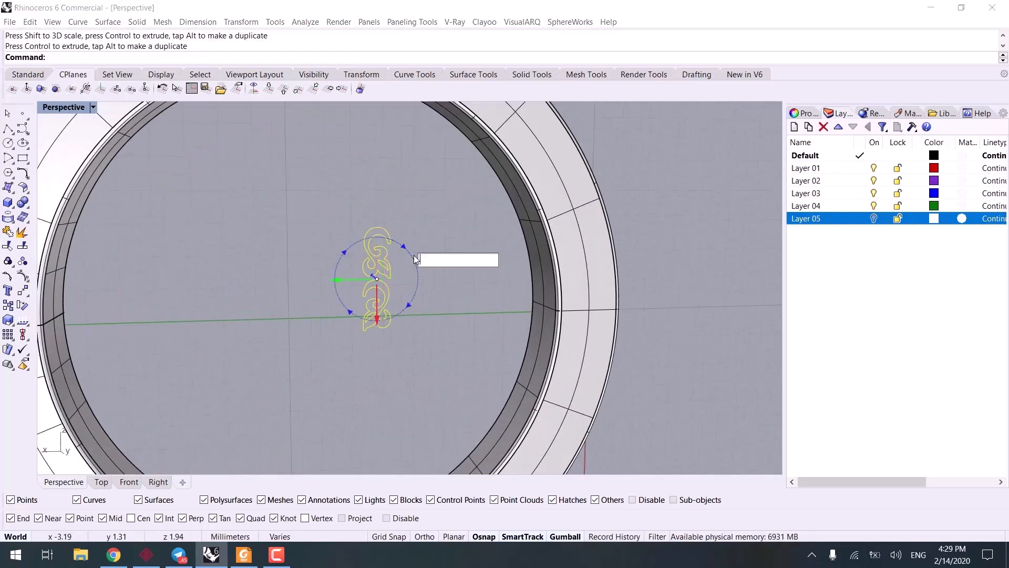
{"action": "type", "text": "90"}
{"action": "key", "text": "Return"}
{"action": "scroll", "coordinate": [412, 263], "scroll_direction": "down", "scroll_amount": 6}
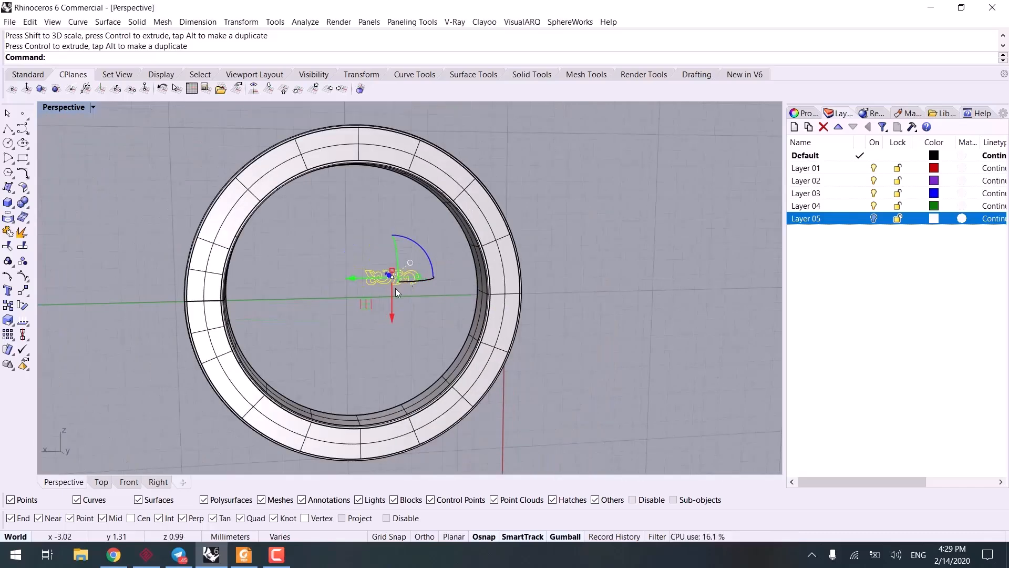
Step: Move the ornament curves onto the upper part of the ring's front face and rotate them to follow the band
{"action": "right_click_drag", "start_coordinate": [395, 288], "coordinate": [410, 332], "text": "shift"}
{"action": "left_click_drag", "start_coordinate": [378, 347], "coordinate": [323, 205]}
{"action": "scroll", "coordinate": [354, 206], "scroll_direction": "up", "scroll_amount": 3}
{"action": "left_click_drag", "start_coordinate": [421, 166], "coordinate": [418, 162]}
{"action": "left_click_drag", "start_coordinate": [363, 215], "coordinate": [317, 224]}
{"action": "left_click_drag", "start_coordinate": [377, 173], "coordinate": [363, 195]}
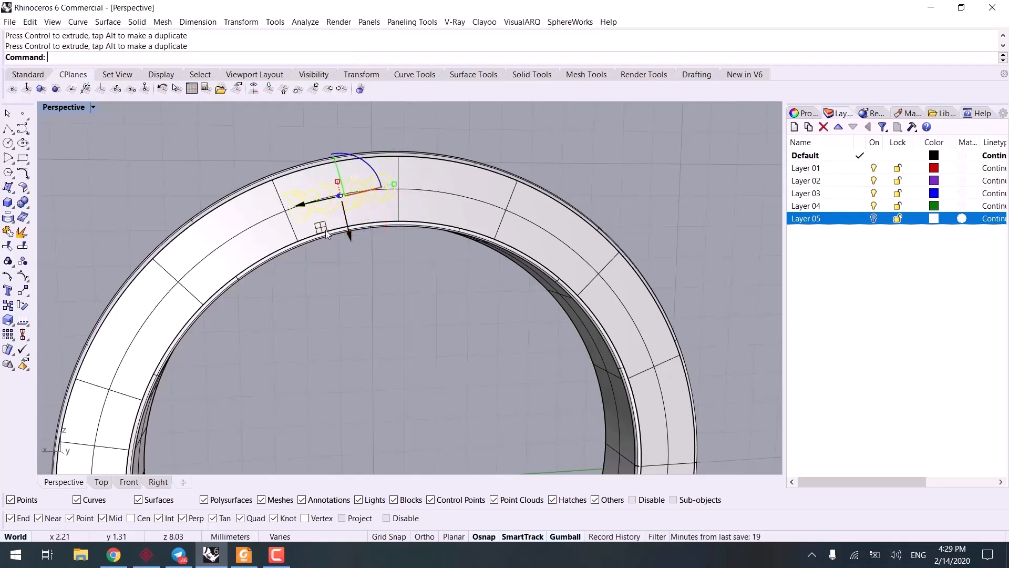
{"action": "left_click", "coordinate": [355, 295]}
Step: Restore the previous construction plane with CPlane Undo
{"action": "scroll", "coordinate": [347, 304], "scroll_direction": "down", "scroll_amount": 5}
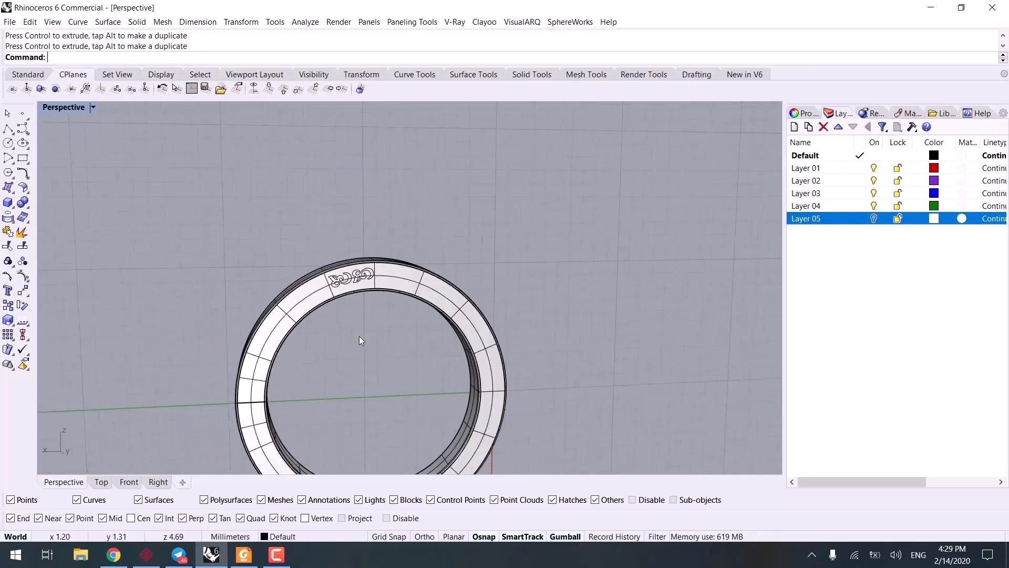
{"action": "right_click_drag", "start_coordinate": [331, 315], "coordinate": [205, 216]}
{"action": "left_click", "coordinate": [163, 88]}
Step: Select the ornament curves on the ring and nudge them slightly within the band in the Front view
{"action": "mouse_move", "coordinate": [279, 273]}
{"action": "right_mouse_down"}
{"action": "mouse_move", "coordinate": [338, 249]}
{"action": "mouse_move", "coordinate": [281, 254]}
{"action": "right_mouse_up"}
{"action": "scroll", "coordinate": [343, 282], "scroll_direction": "up", "scroll_amount": 6}
{"action": "left_click_drag", "start_coordinate": [301, 211], "coordinate": [421, 345]}
{"action": "right_click_drag", "start_coordinate": [422, 345], "coordinate": [338, 365]}
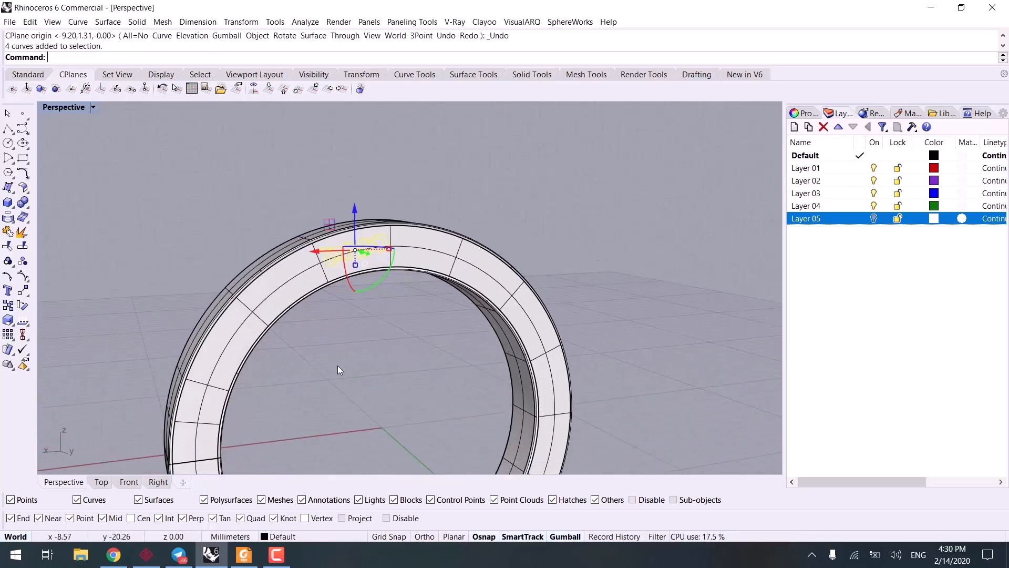
{"action": "left_click", "coordinate": [129, 482]}
{"action": "scroll", "coordinate": [392, 282], "scroll_direction": "up", "scroll_amount": 5}
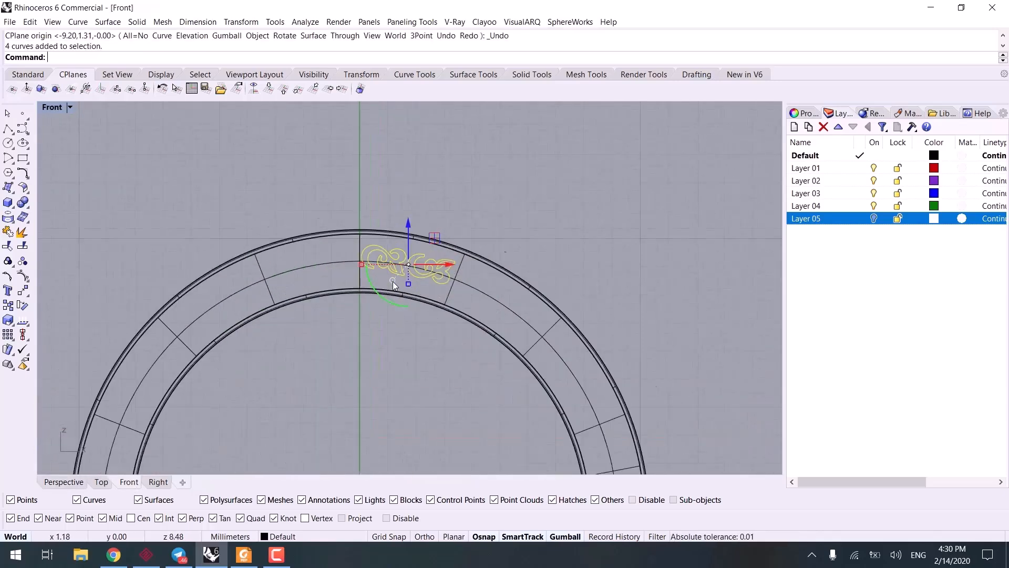
{"action": "left_click_drag", "start_coordinate": [449, 225], "coordinate": [451, 227]}
{"action": "scroll", "coordinate": [517, 311], "scroll_direction": "down", "scroll_amount": 4}
{"action": "right_click_drag", "start_coordinate": [517, 310], "coordinate": [505, 226]}
{"action": "scroll", "coordinate": [504, 225], "scroll_direction": "down", "scroll_amount": 5}
Step: Array the ornament curves with ArrayPolar around the origin, using 14 items over 360 degrees
{"action": "type", "text": "arraypolar"}
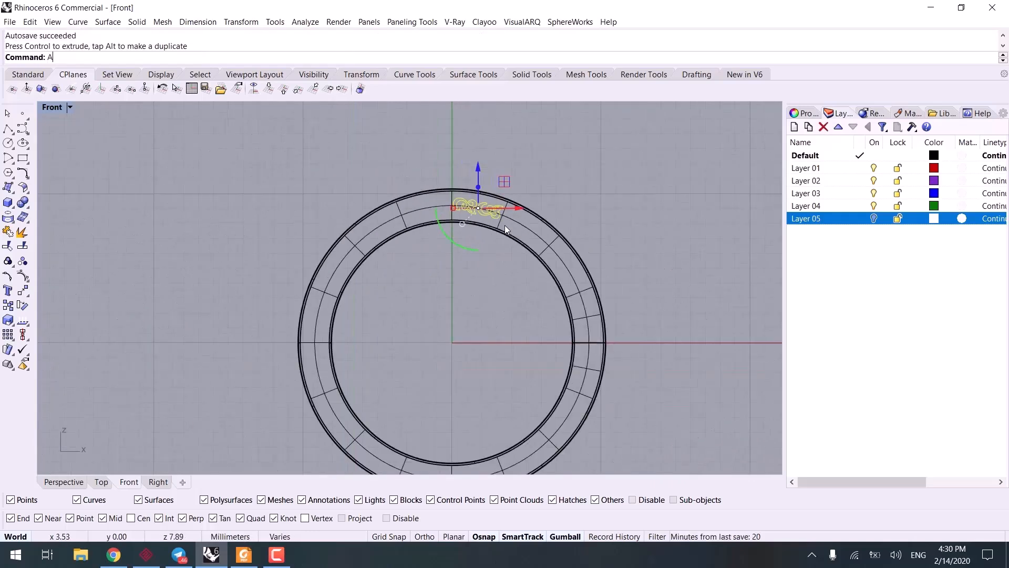
{"action": "key", "text": "Return"}
{"action": "type", "text": "0"}
{"action": "key", "text": "Return"}
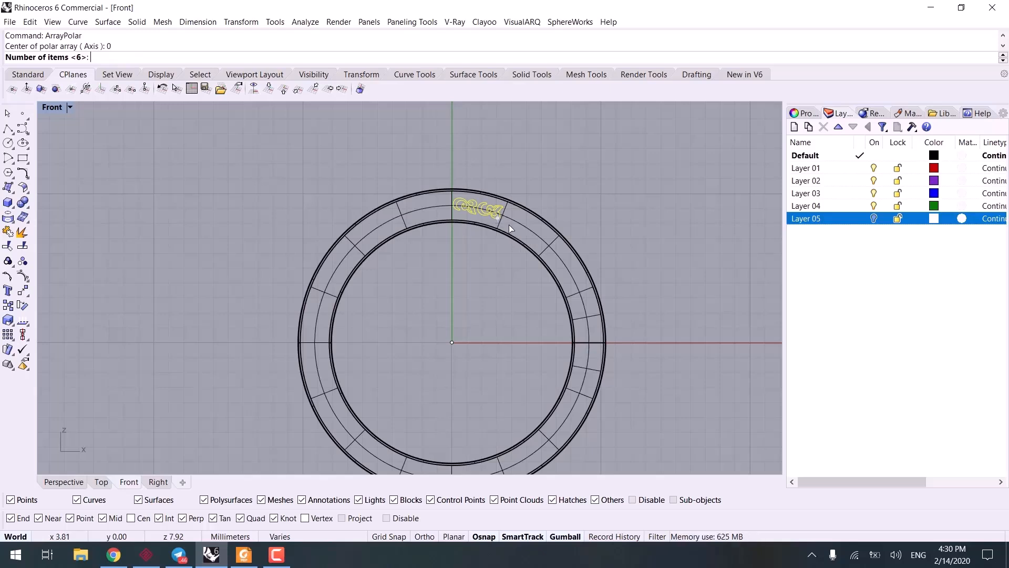
{"action": "scroll", "coordinate": [510, 247], "scroll_direction": "down", "scroll_amount": 2}
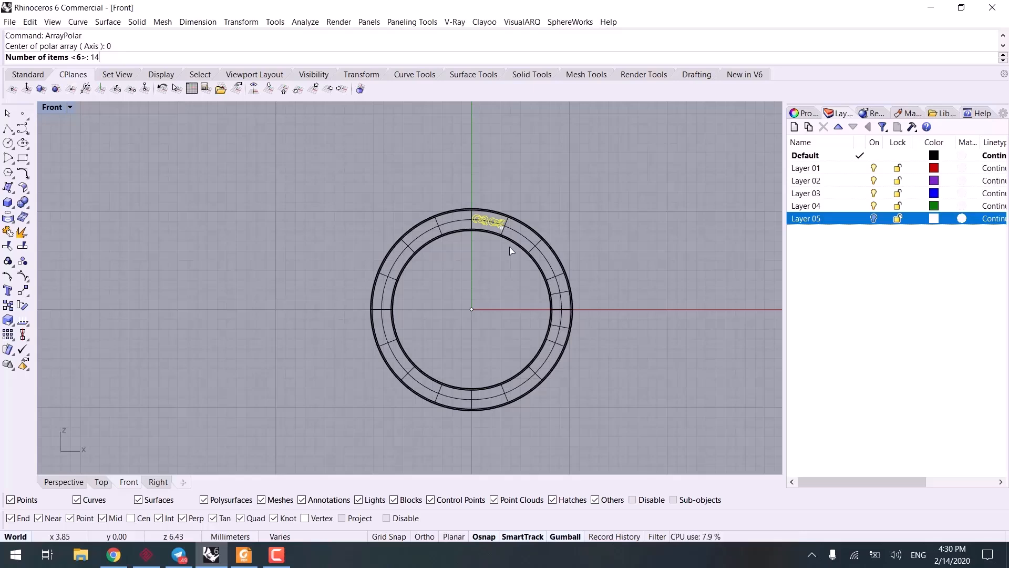
{"action": "key", "text": "Return"}
{"action": "key", "text": "Return"}
{"action": "scroll", "coordinate": [510, 221], "scroll_direction": "up", "scroll_amount": 3}
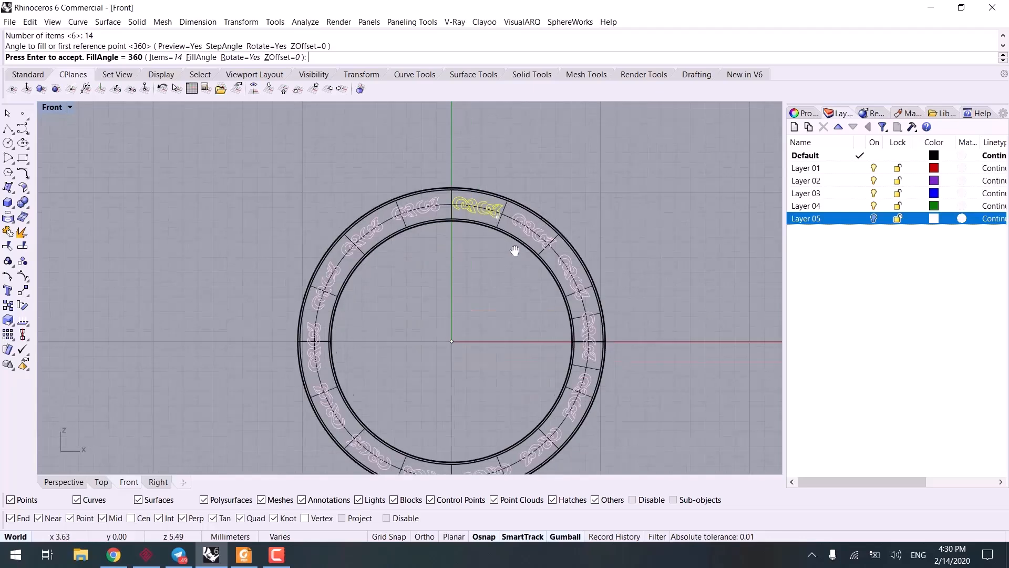
{"action": "key", "text": "Return"}
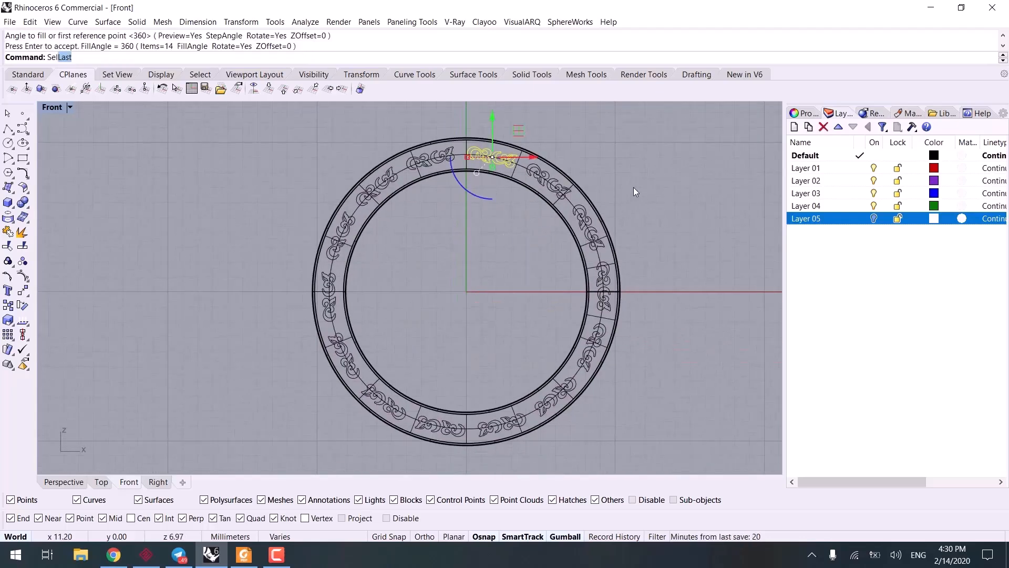
Step: Select the arrayed copies with SelLast, add the original ornament's outline curves, and group the selection
{"action": "type", "text": "Sel"}
{"action": "key", "text": "Return"}
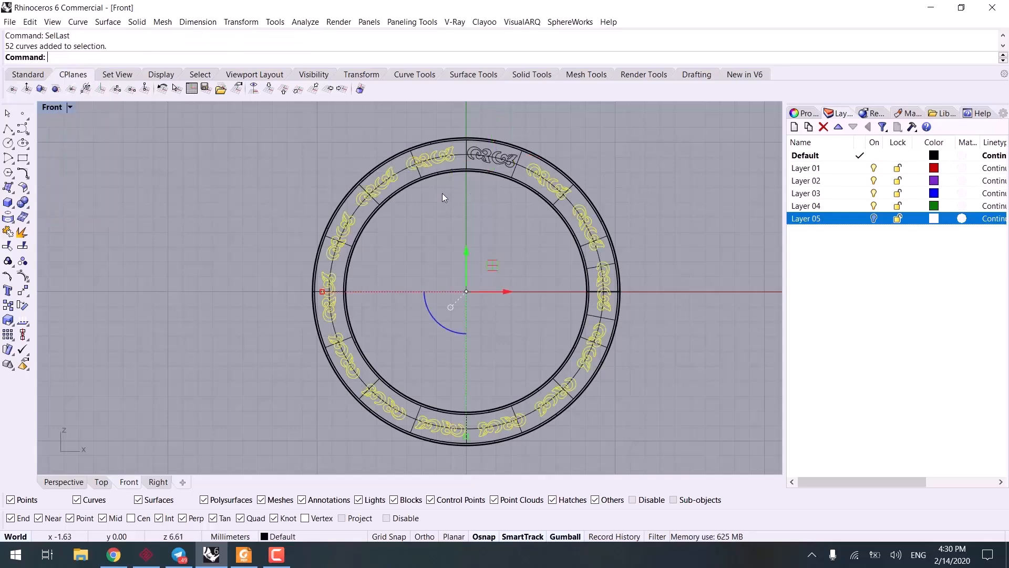
{"action": "scroll", "coordinate": [443, 198], "scroll_direction": "up", "scroll_amount": 3}
{"action": "left_click", "coordinate": [489, 195], "text": "shift"}
{"action": "left_click", "coordinate": [518, 203], "text": "shift"}
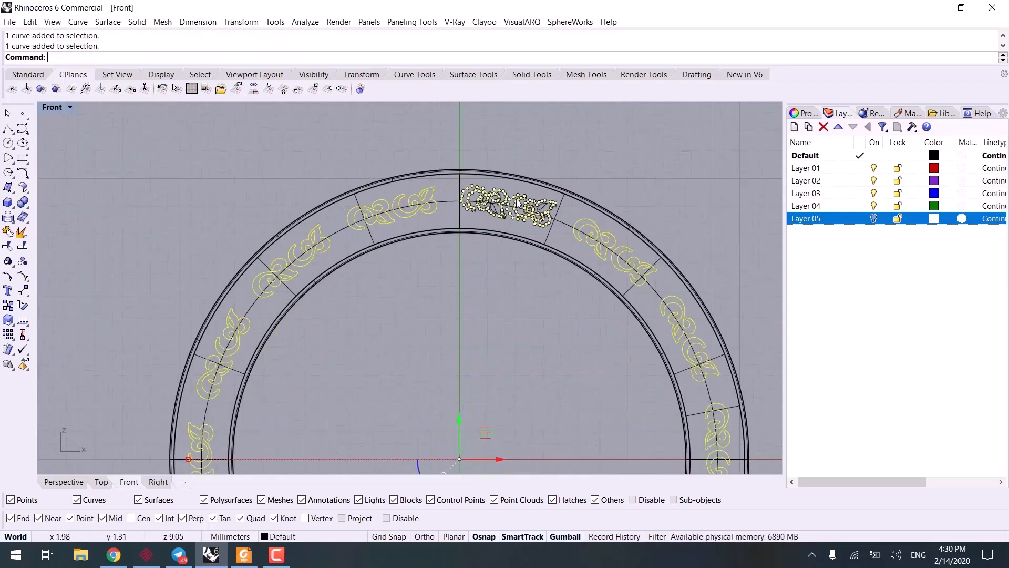
{"action": "scroll", "coordinate": [517, 202], "scroll_direction": "up", "scroll_amount": 5}
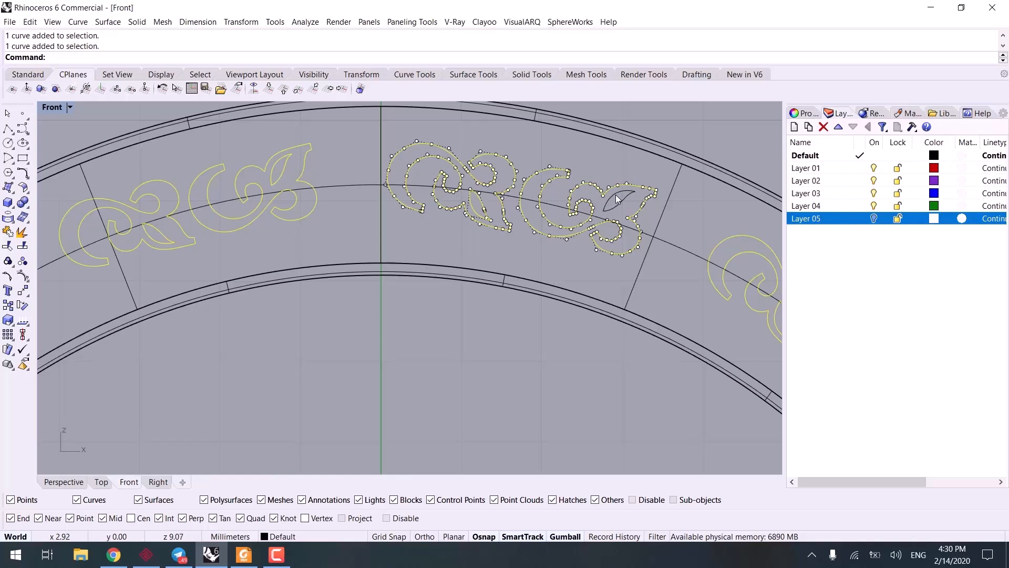
{"action": "key", "text": "ctrl+g"}
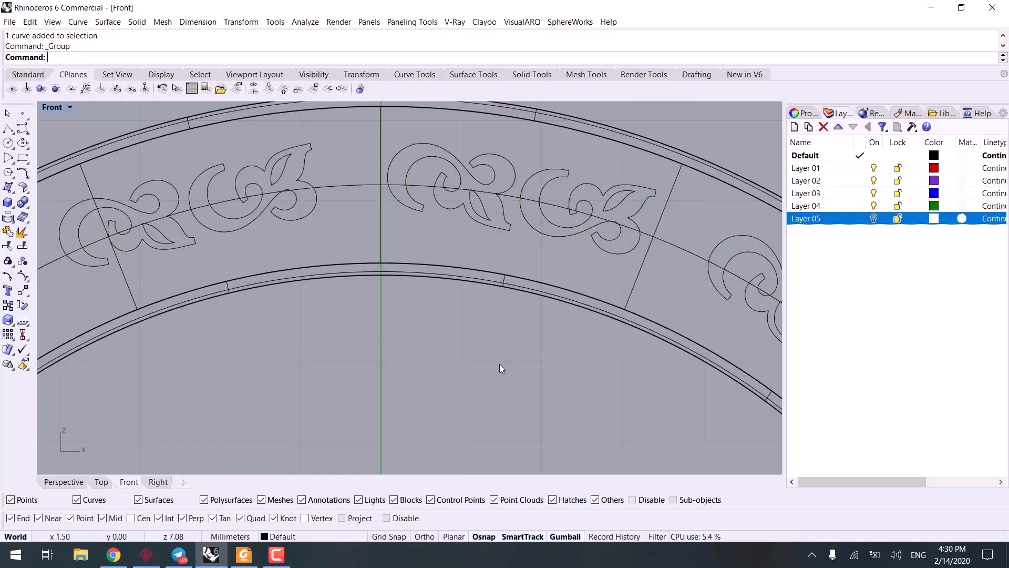
Step: Extrude the grouped ornament curves to both sides as solids with ExtrudeCrv, setting a shallow depth into the band in the Top view
{"action": "scroll", "coordinate": [500, 364], "scroll_direction": "down", "scroll_amount": 6}
{"action": "left_click", "coordinate": [477, 324]}
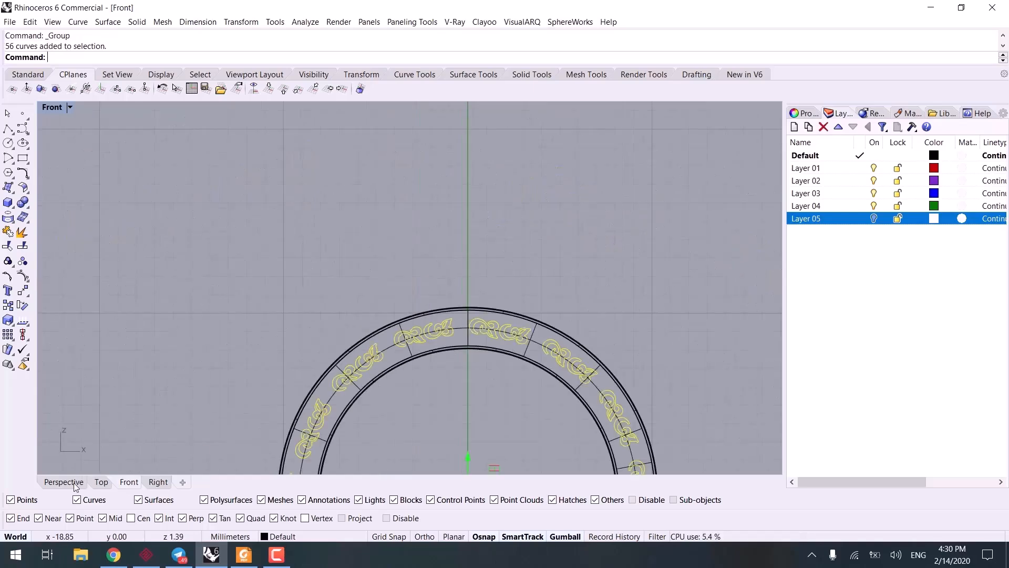
{"action": "left_click", "coordinate": [74, 483]}
{"action": "right_click_drag", "start_coordinate": [316, 389], "coordinate": [413, 355]}
{"action": "mouse_move", "coordinate": [413, 354]}
{"action": "right_mouse_down", "text": "shift"}
{"action": "mouse_move", "coordinate": [423, 281]}
{"action": "mouse_move", "coordinate": [404, 337]}
{"action": "right_mouse_up", "text": "shift"}
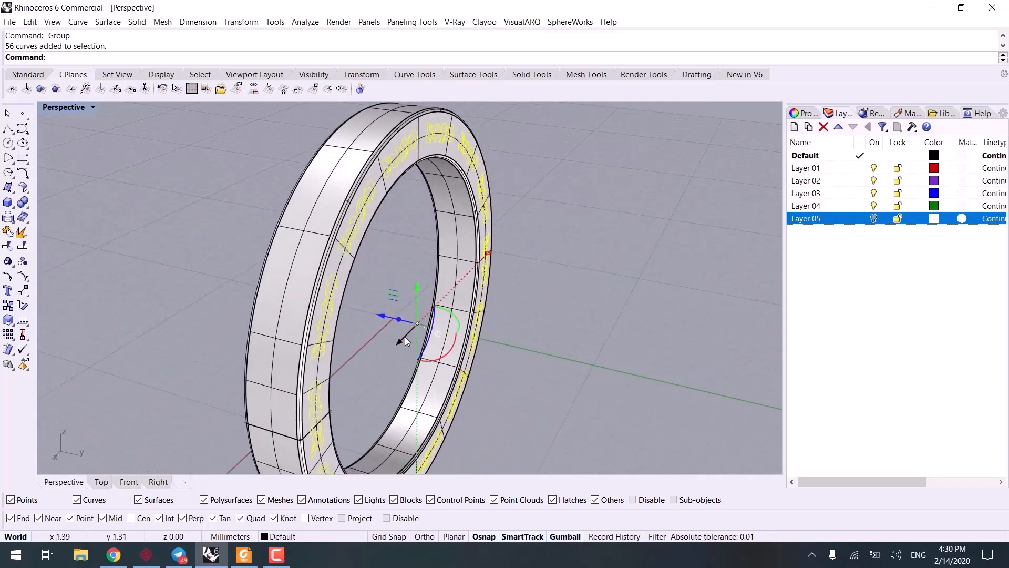
{"action": "type", "text": "xtrudeCrv"}
{"action": "key", "text": "Return"}
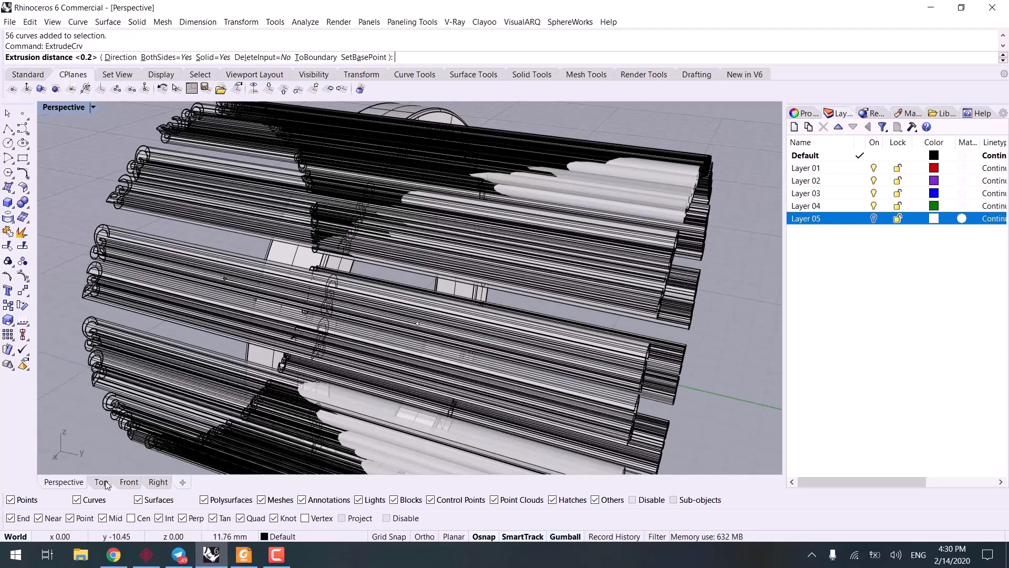
{"action": "left_click", "coordinate": [101, 482]}
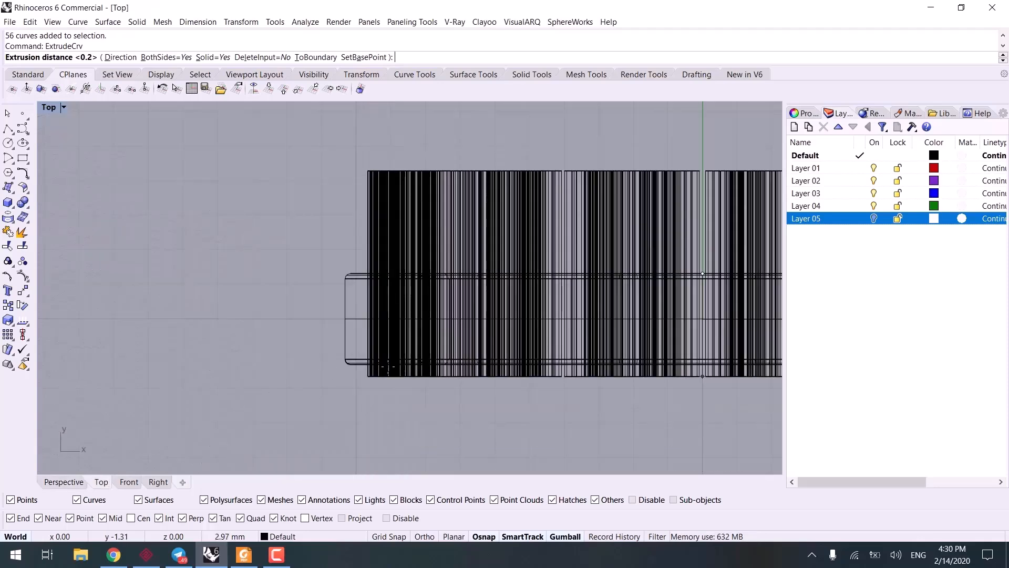
{"action": "right_click_drag", "start_coordinate": [458, 311], "coordinate": [298, 335]}
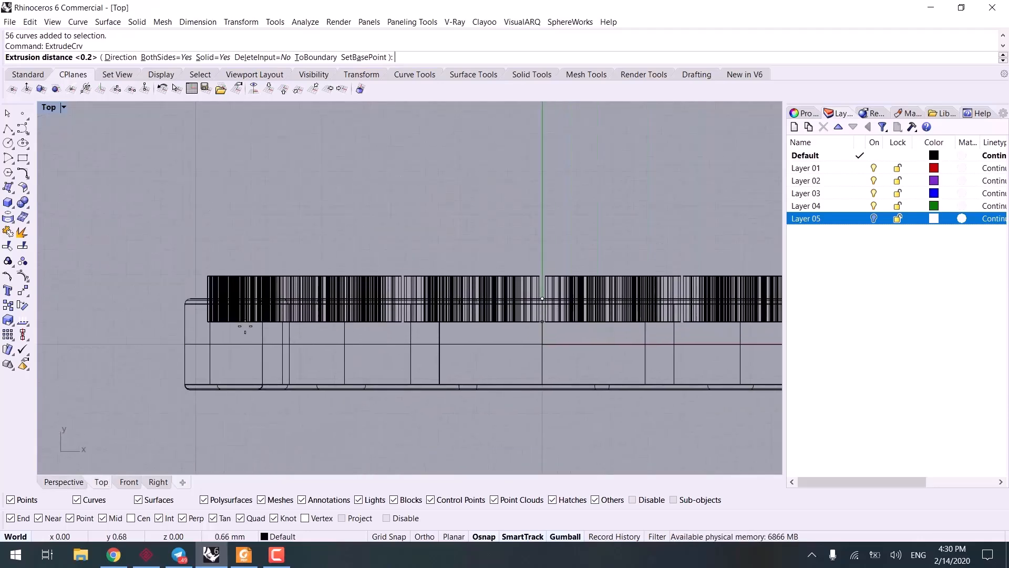
{"action": "left_click", "coordinate": [213, 314]}
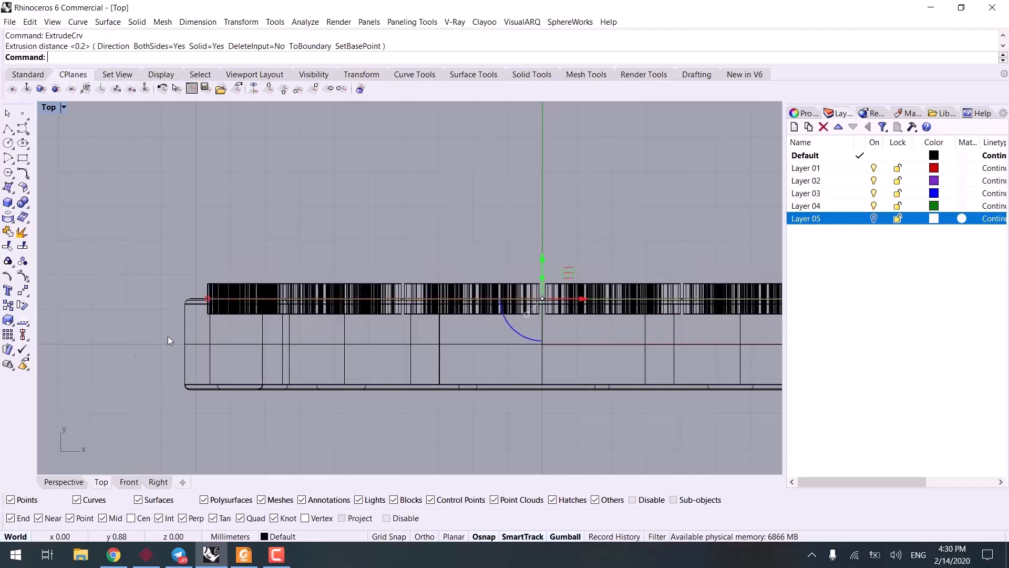
{"action": "left_click", "coordinate": [63, 482]}
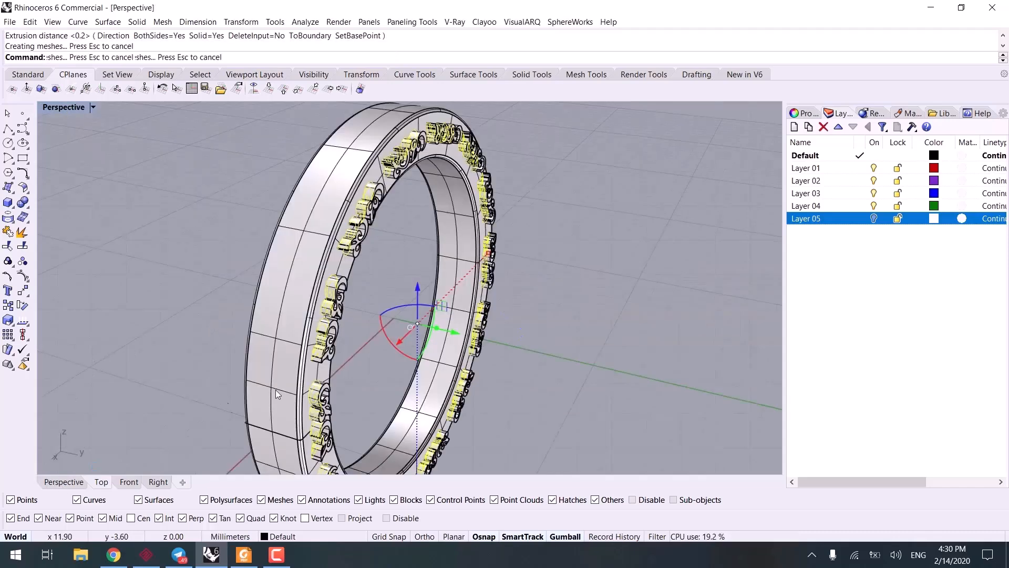
Step: Select all the ornament extrusions with SelLast and group them
{"action": "mouse_move", "coordinate": [276, 389]}
{"action": "right_mouse_down"}
{"action": "mouse_move", "coordinate": [308, 361]}
{"action": "mouse_move", "coordinate": [291, 297]}
{"action": "right_mouse_up"}
{"action": "key", "text": "Escape"}
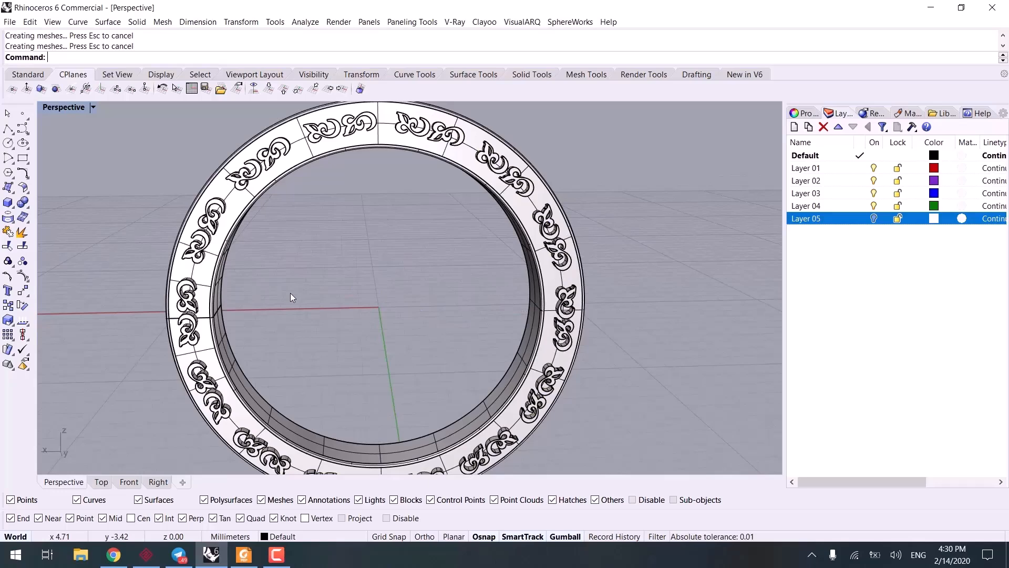
{"action": "type", "text": "SElLast"}
{"action": "key", "text": "Return"}
{"action": "key", "text": "ctrl+g"}
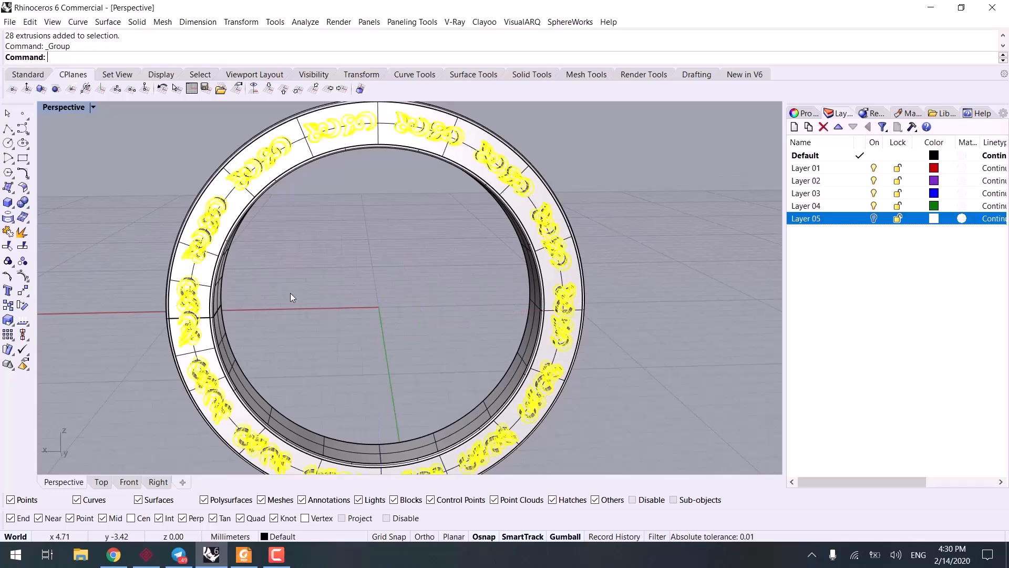
{"action": "right_click_drag", "start_coordinate": [346, 254], "coordinate": [413, 268]}
{"action": "key", "text": "Escape"}
Step: Subtract the grouped ornament extrusions from the ring band with BooleanDifference
{"action": "scroll", "coordinate": [283, 241], "scroll_direction": "up", "scroll_amount": 4}
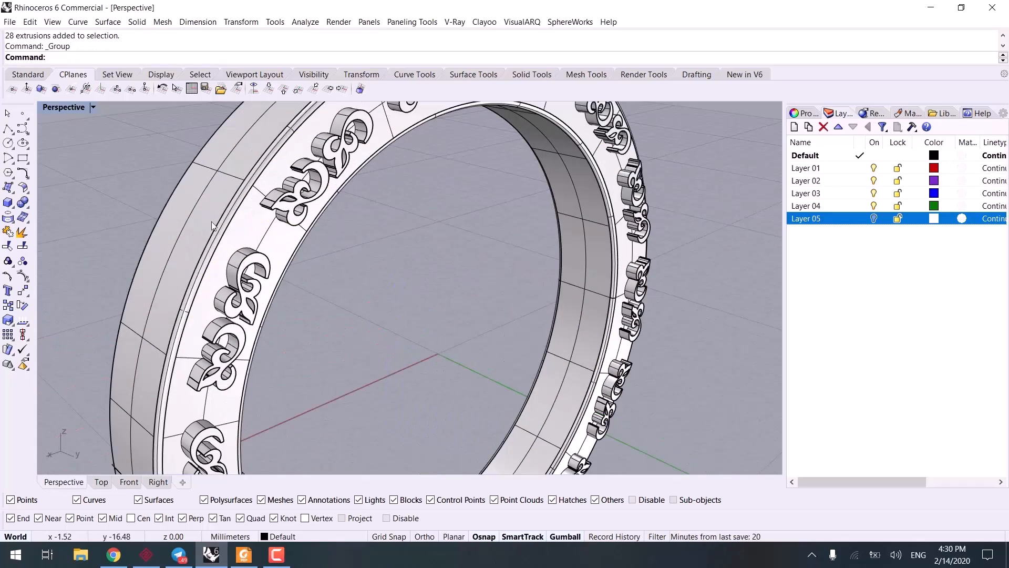
{"action": "left_click", "coordinate": [208, 219]}
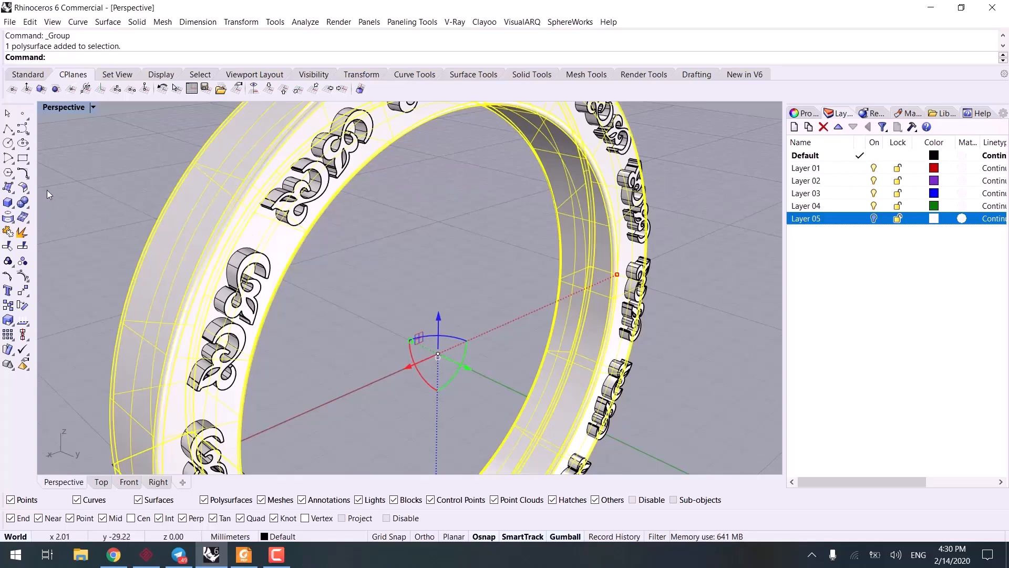
{"action": "left_click", "coordinate": [28, 214]}
{"action": "left_click", "coordinate": [54, 207]}
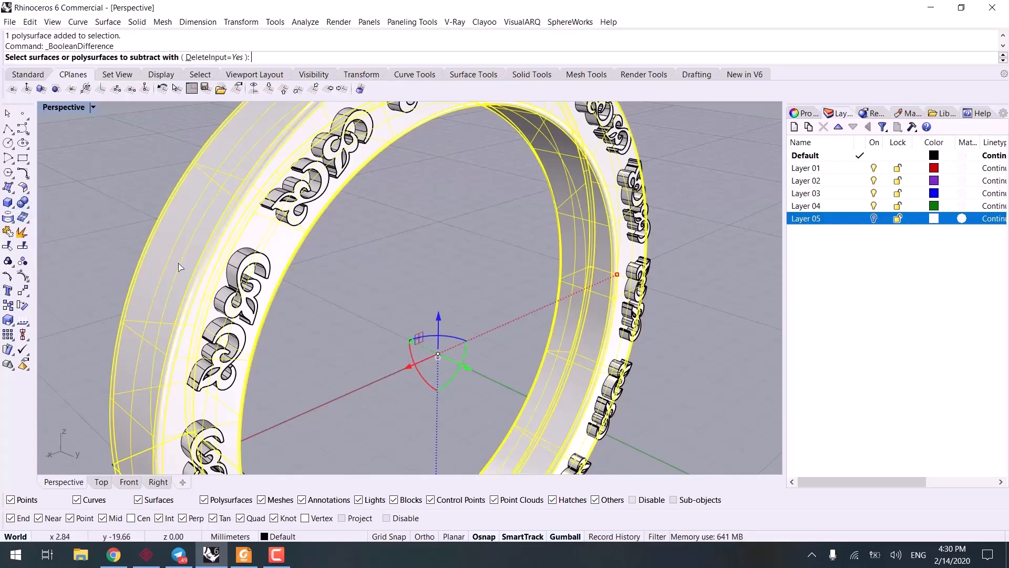
{"action": "left_click", "coordinate": [254, 299]}
{"action": "key", "text": "Return"}
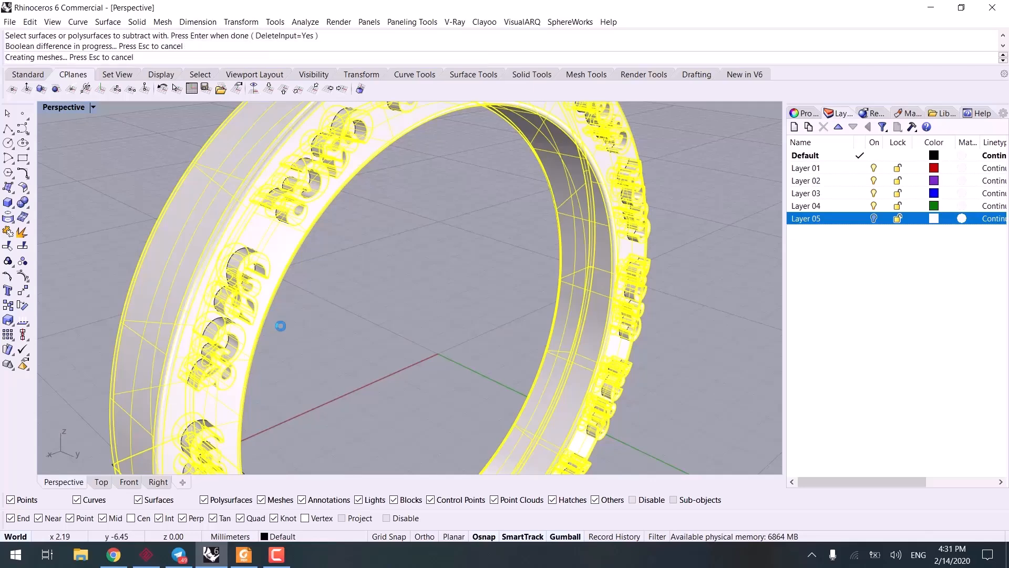
{"action": "scroll", "coordinate": [316, 322], "scroll_direction": "down", "scroll_amount": 6}
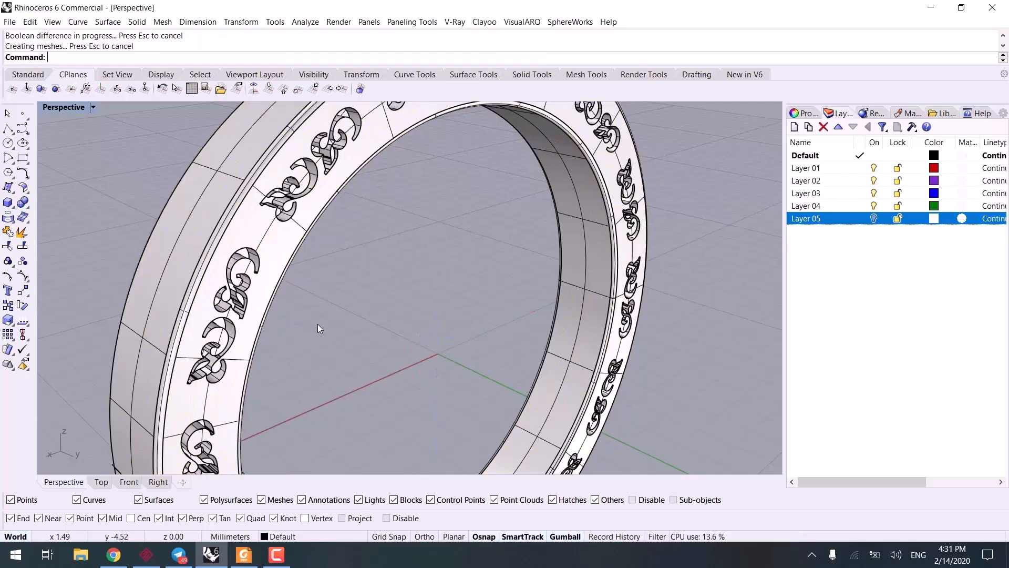
Step: Set the Perspective view to Rendered display and examine the engraved ornaments on the ring face from several angles
{"action": "key", "text": "ctrl+alt+r"}
{"action": "right_click_drag", "start_coordinate": [345, 300], "coordinate": [325, 314]}
{"action": "scroll", "coordinate": [430, 220], "scroll_direction": "up", "scroll_amount": 10}
{"action": "right_click_drag", "start_coordinate": [423, 223], "coordinate": [399, 254]}
{"action": "scroll", "coordinate": [396, 307], "scroll_direction": "down", "scroll_amount": 8}
{"action": "mouse_move", "coordinate": [399, 254]}
{"action": "right_mouse_down"}
{"action": "mouse_move", "coordinate": [387, 282]}
{"action": "mouse_move", "coordinate": [390, 272]}
{"action": "right_mouse_up"}
{"action": "scroll", "coordinate": [392, 265], "scroll_direction": "up", "scroll_amount": 4}
{"action": "scroll", "coordinate": [319, 195], "scroll_direction": "up", "scroll_amount": 2}
{"action": "right_click_drag", "start_coordinate": [304, 196], "coordinate": [399, 262]}
Step: Draw a small horizontal rectangle in the Top view, near the origin and within the band's width
{"action": "left_click", "coordinate": [102, 482]}
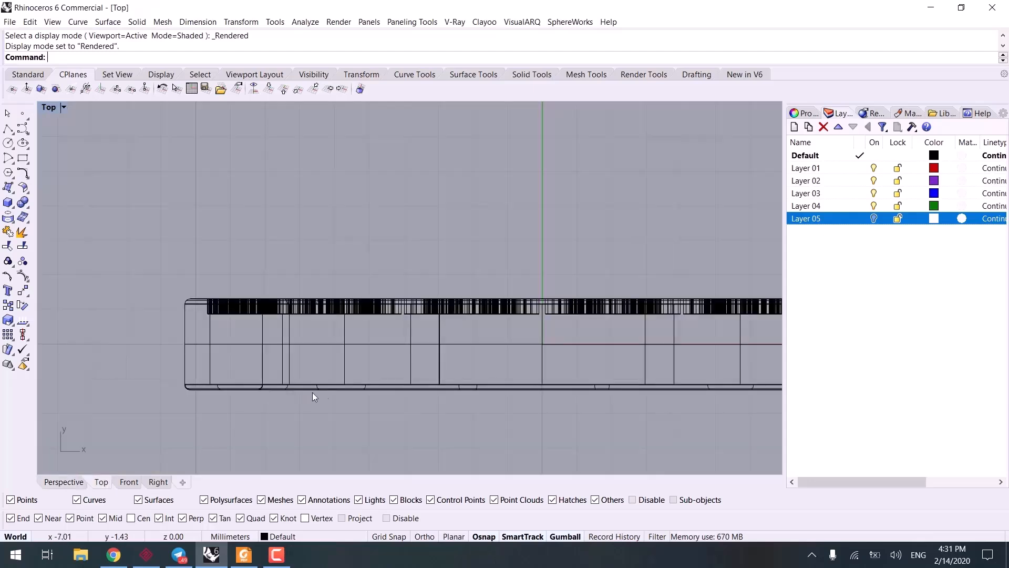
{"action": "scroll", "coordinate": [312, 392], "scroll_direction": "down", "scroll_amount": 2}
{"action": "scroll", "coordinate": [194, 395], "scroll_direction": "up", "scroll_amount": 3}
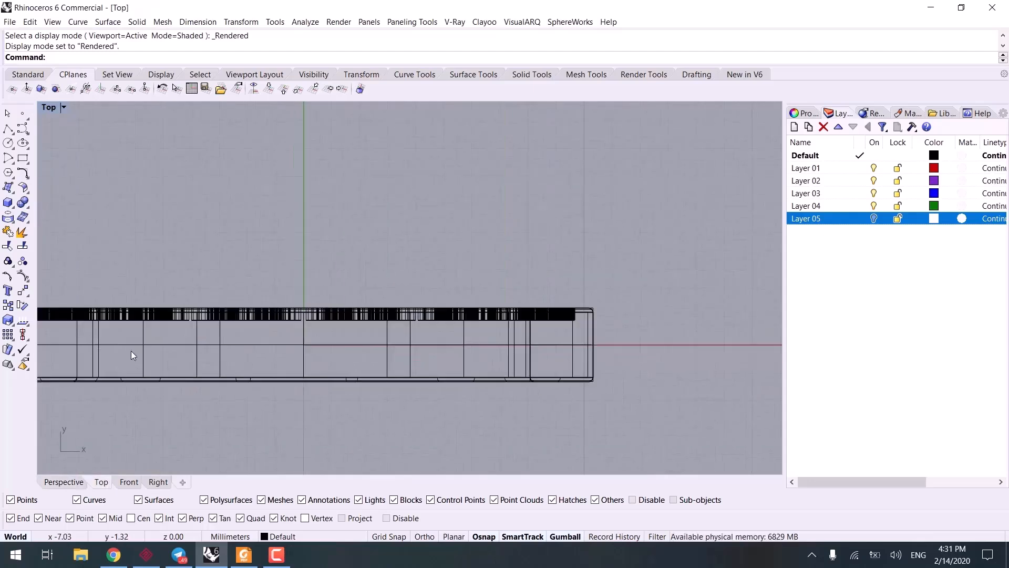
{"action": "left_click", "coordinate": [23, 157]}
{"action": "scroll", "coordinate": [311, 339], "scroll_direction": "up", "scroll_amount": 5}
{"action": "left_click", "coordinate": [221, 331]}
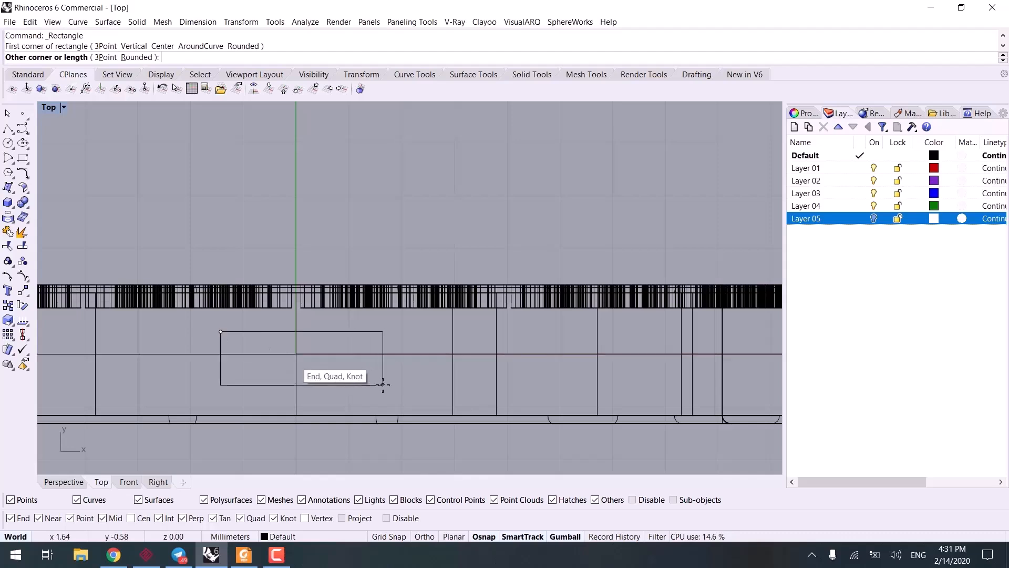
{"action": "left_click", "coordinate": [363, 393]}
Step: Return the Perspective view to Shaded display and raise the rectangle from the origin to just above the ring's outer surface
{"action": "left_click", "coordinate": [64, 482]}
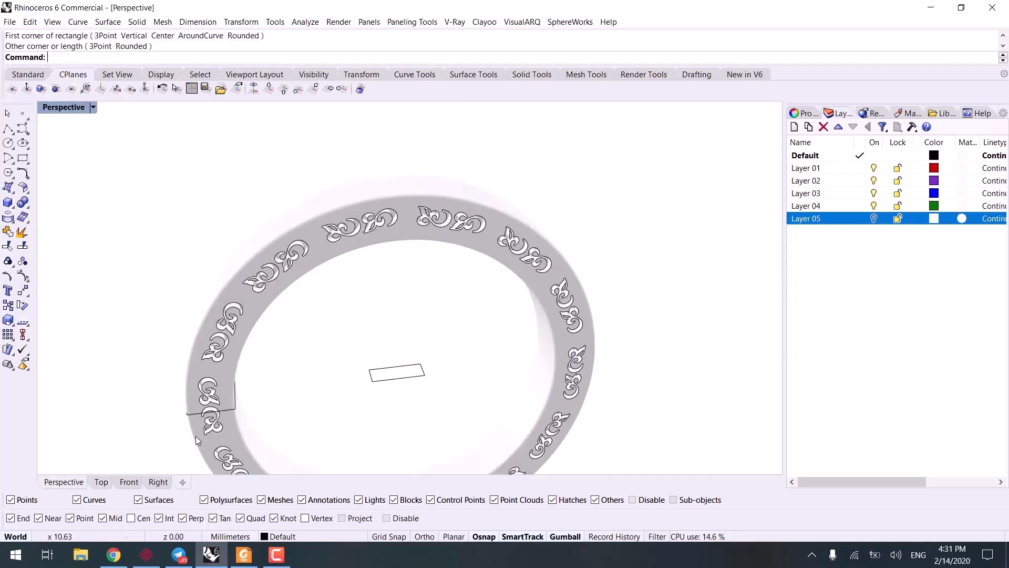
{"action": "key", "text": "ctrl+alt+s"}
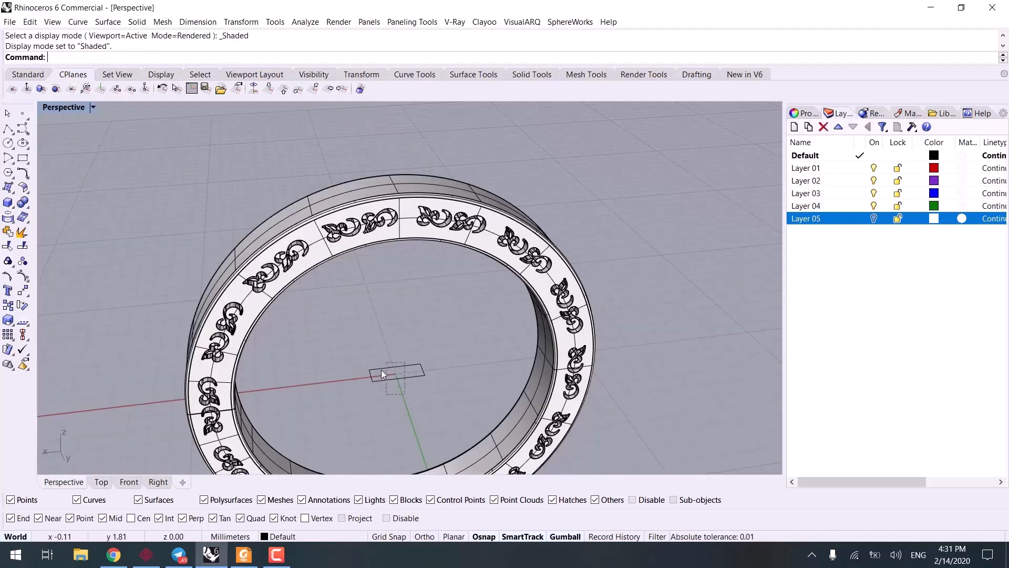
{"action": "left_click", "coordinate": [383, 374]}
{"action": "left_click", "coordinate": [423, 371]}
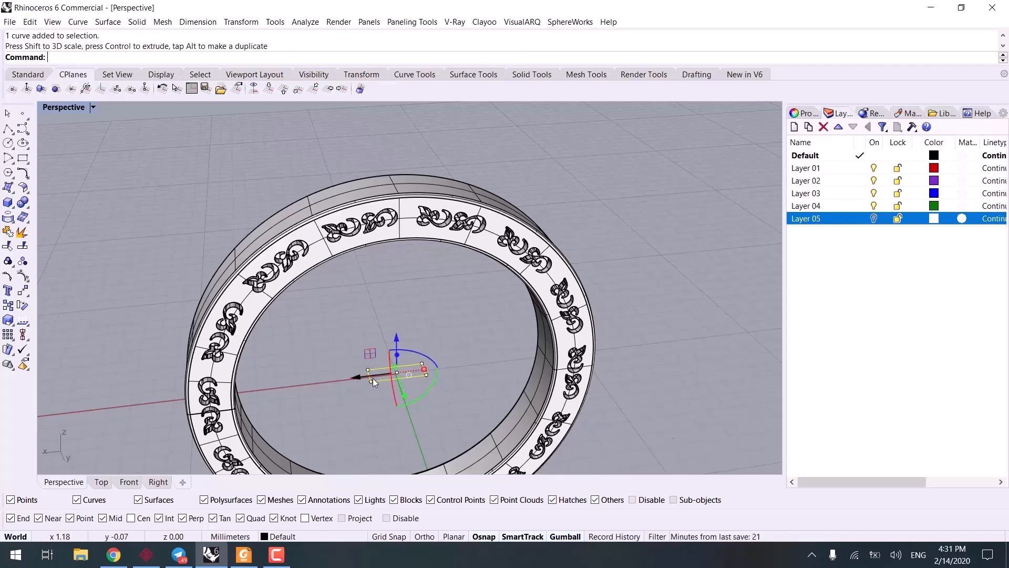
{"action": "scroll", "coordinate": [373, 378], "scroll_direction": "up", "scroll_amount": 4}
{"action": "left_click_drag", "start_coordinate": [413, 353], "coordinate": [421, 212]}
{"action": "scroll", "coordinate": [409, 354], "scroll_direction": "down", "scroll_amount": 6}
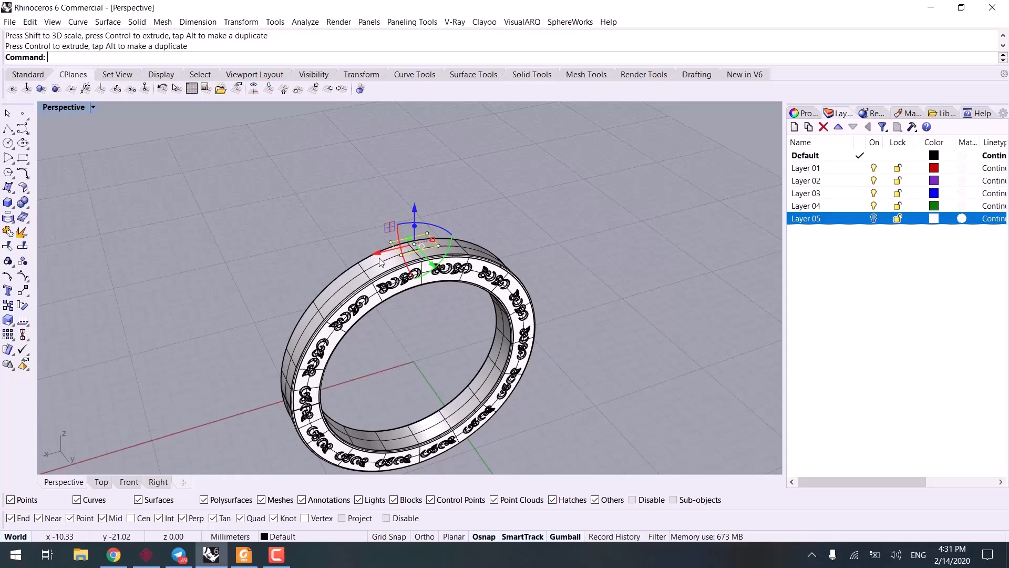
Step: Scale the raised rectangle slightly shorter along its length in the Top view
{"action": "left_click", "coordinate": [99, 482]}
{"action": "left_click_drag", "start_coordinate": [215, 360], "coordinate": [235, 360]}
{"action": "left_click", "coordinate": [62, 482]}
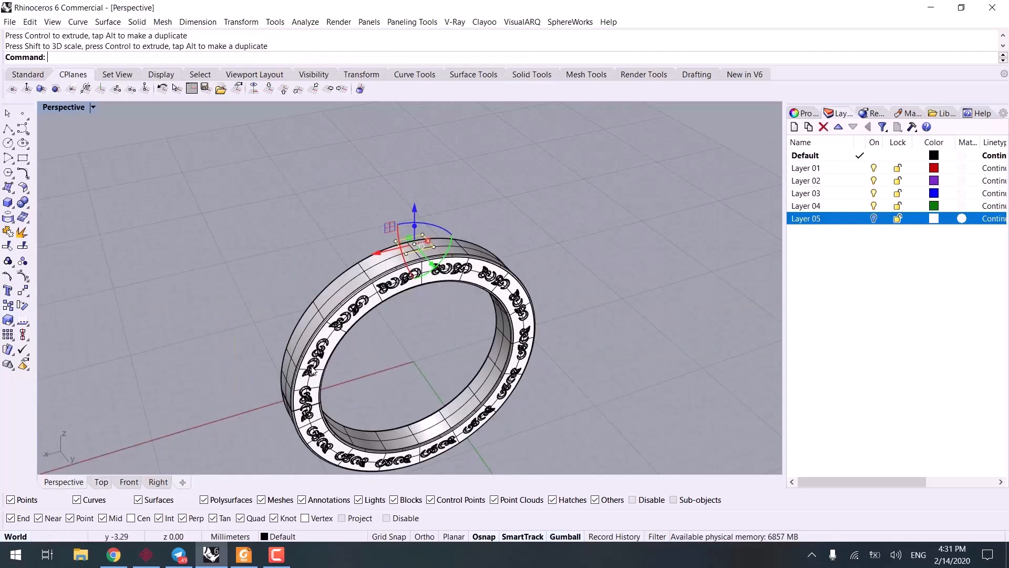
Step: Array the rectangle in the Front view with ArrayPolar around the origin, using 22 items over 360 degrees
{"action": "scroll", "coordinate": [373, 378], "scroll_direction": "down", "scroll_amount": 3}
{"action": "right_click_drag", "start_coordinate": [373, 379], "coordinate": [325, 334]}
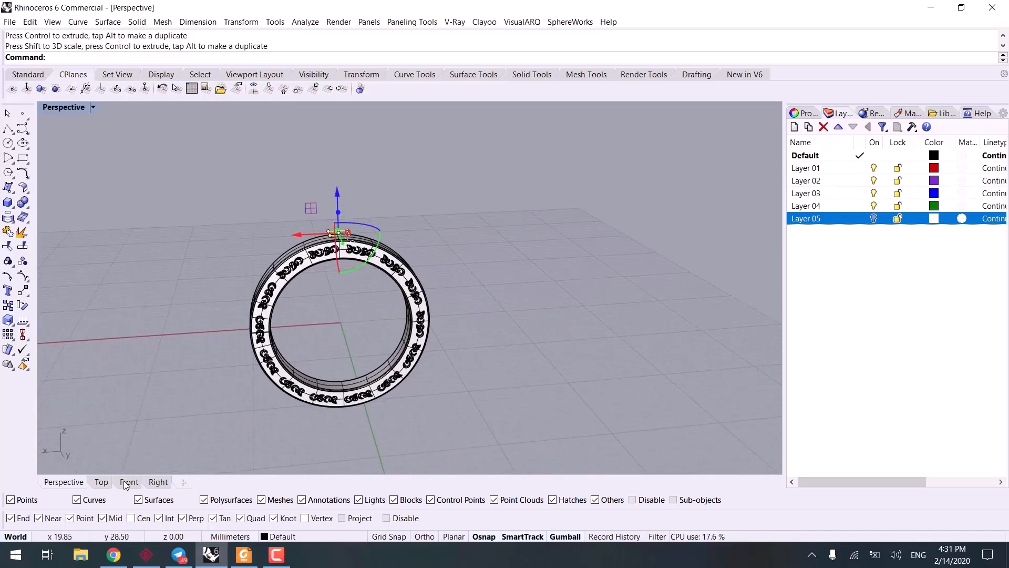
{"action": "left_click", "coordinate": [129, 482]}
{"action": "scroll", "coordinate": [361, 300], "scroll_direction": "down", "scroll_amount": 4}
{"action": "type", "text": "ArrayPolar"}
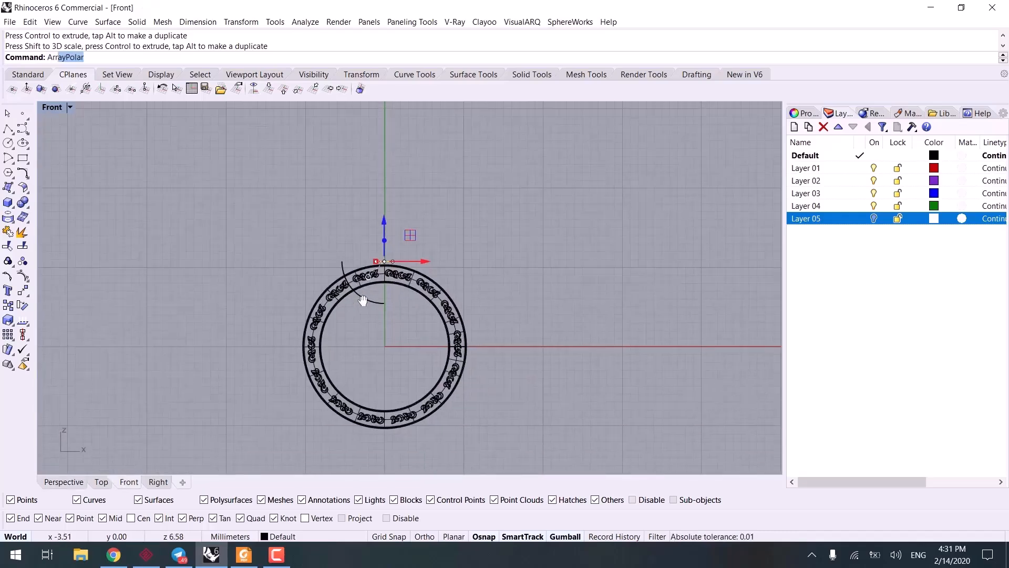
{"action": "key", "text": "Return"}
{"action": "type", "text": "0"}
{"action": "key", "text": "Return"}
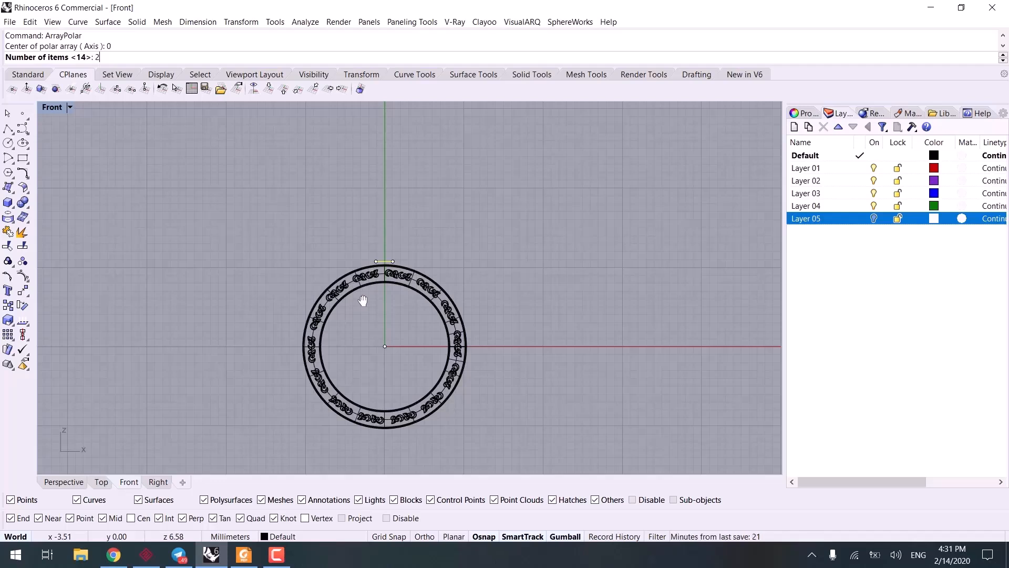
{"action": "type", "text": "22"}
{"action": "key", "text": "Return"}
Step: Select the arrayed rectangles with SelLast, add the original rectangle, and group the selection
{"action": "key", "text": "Return"}
{"action": "key", "text": "Return"}
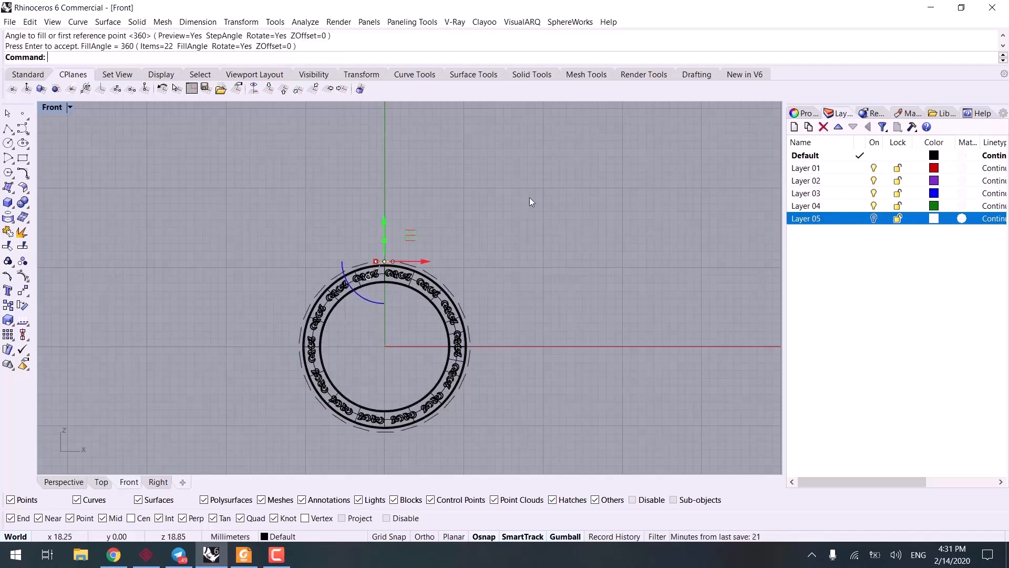
{"action": "type", "text": "SElLast"}
{"action": "key", "text": "Return"}
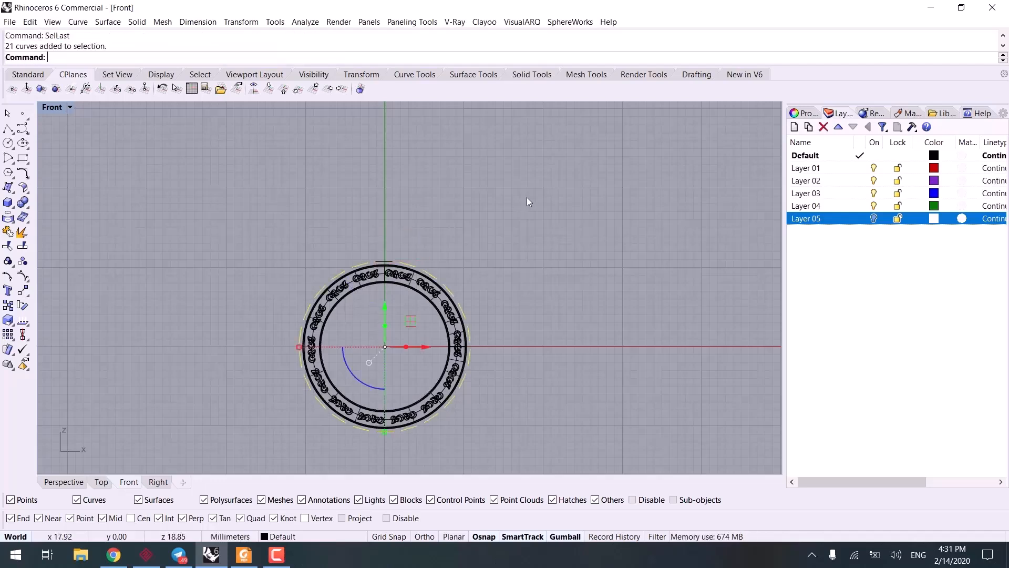
{"action": "scroll", "coordinate": [369, 250], "scroll_direction": "up", "scroll_amount": 5}
{"action": "left_click", "coordinate": [361, 271], "text": "shift"}
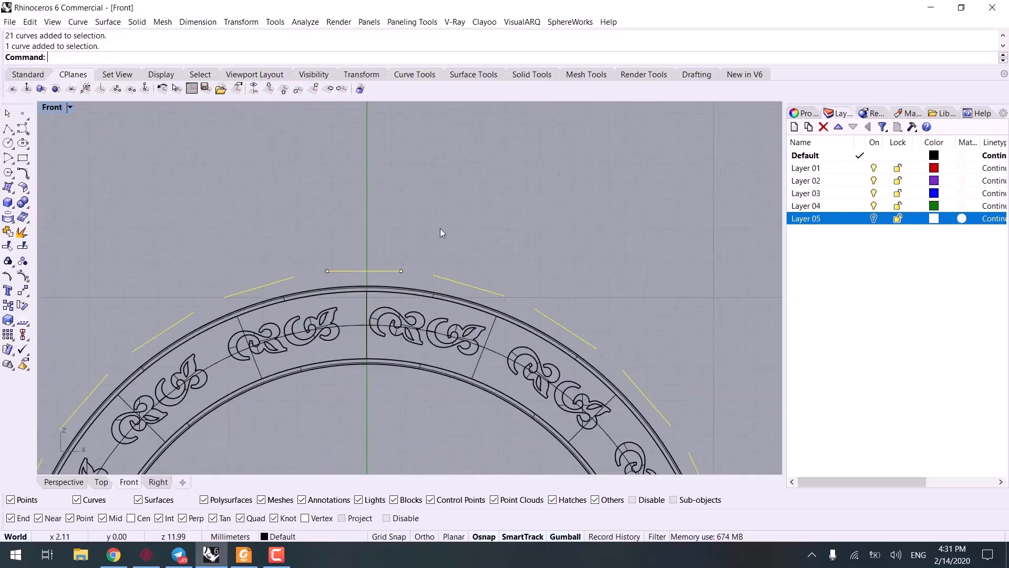
{"action": "key", "text": "ctrl+g"}
Step: Extrude the grouped rectangles inward into the ring's outer surface by scaling them toward the center with the gumball
{"action": "left_click", "coordinate": [62, 483]}
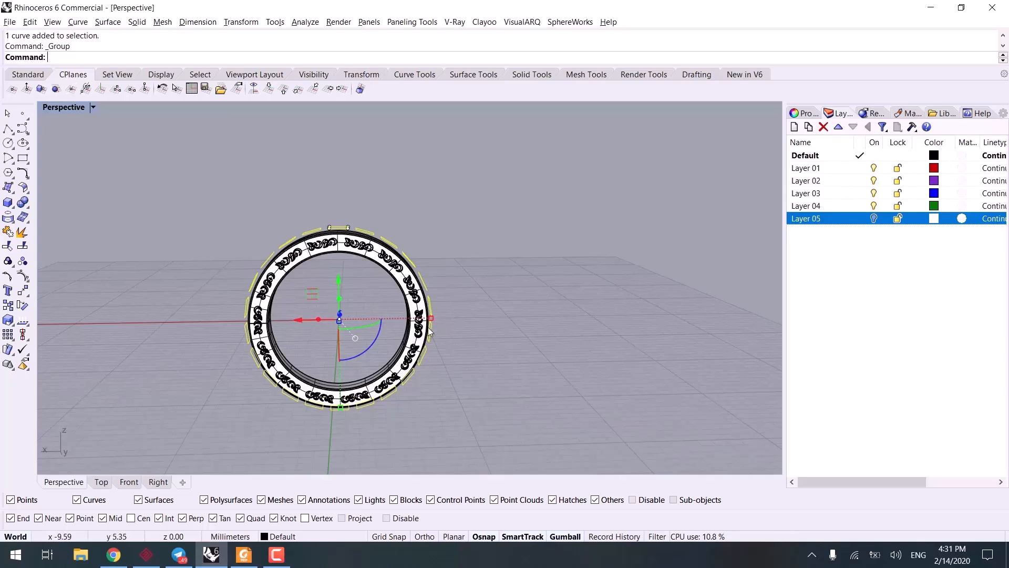
{"action": "left_click_drag", "start_coordinate": [431, 318], "coordinate": [422, 318]}
{"action": "left_click", "coordinate": [445, 306]}
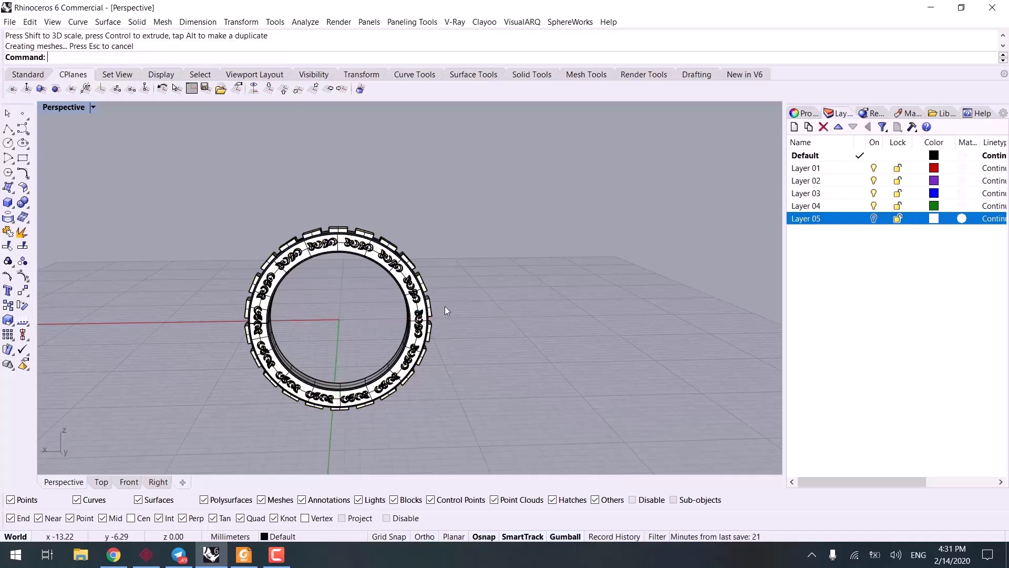
Step: Select the new tapered extrusions with SelLast, close them with Cap, and group them
{"action": "scroll", "coordinate": [444, 305], "scroll_direction": "up", "scroll_amount": 2}
{"action": "key", "text": "Return"}
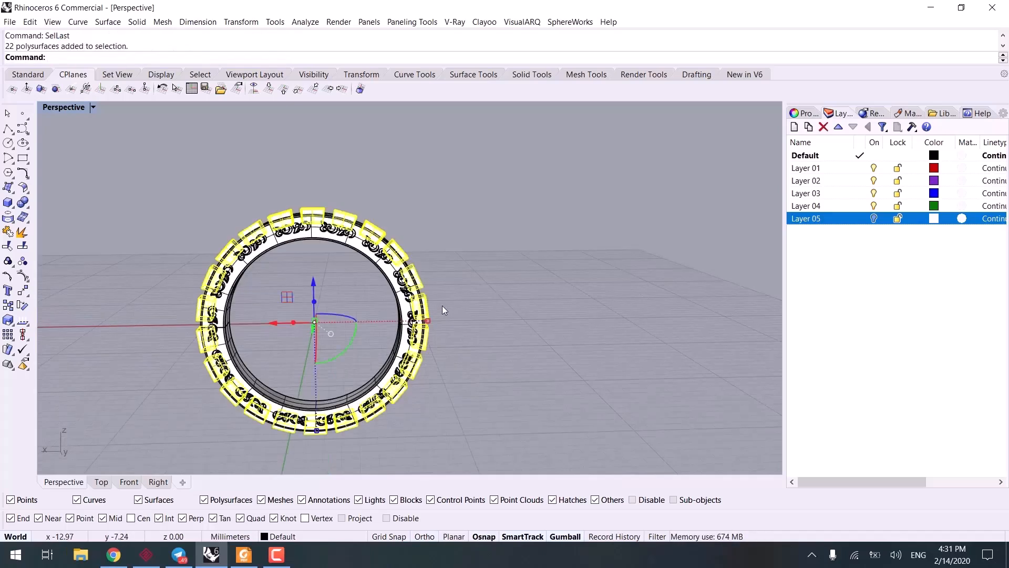
{"action": "type", "text": "Cap"}
{"action": "key", "text": "Return"}
{"action": "key", "text": "ctrl+g"}
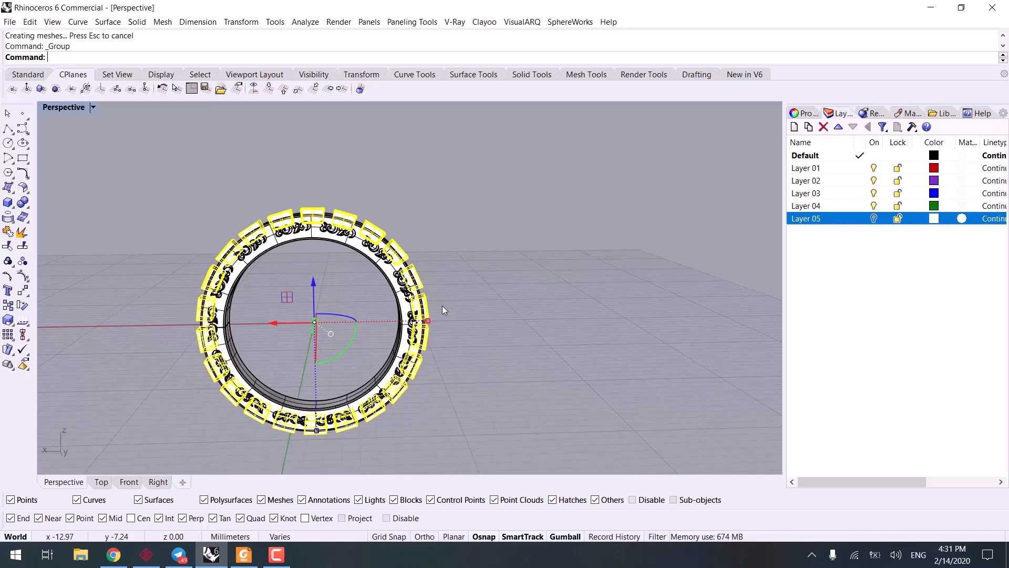
{"action": "left_click", "coordinate": [442, 305]}
Step: Subtract the grouped tapered blocks from the ring with BooleanDifference to cut recesses around its outer surface
{"action": "scroll", "coordinate": [336, 282], "scroll_direction": "up", "scroll_amount": 3}
{"action": "left_click", "coordinate": [351, 205]}
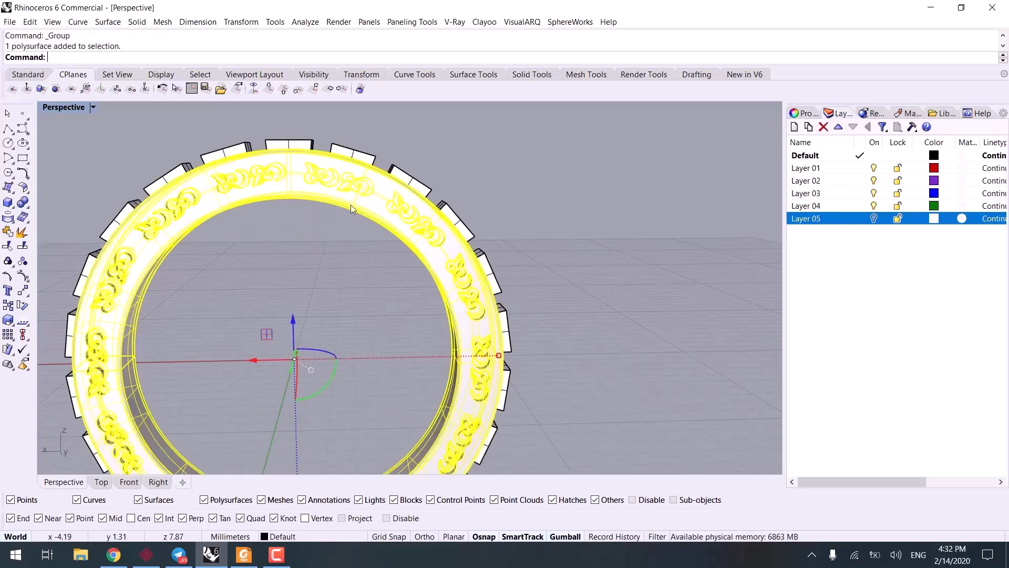
{"action": "left_click", "coordinate": [29, 209]}
{"action": "left_click", "coordinate": [61, 197]}
{"action": "left_click", "coordinate": [277, 146]}
{"action": "key", "text": "Return"}
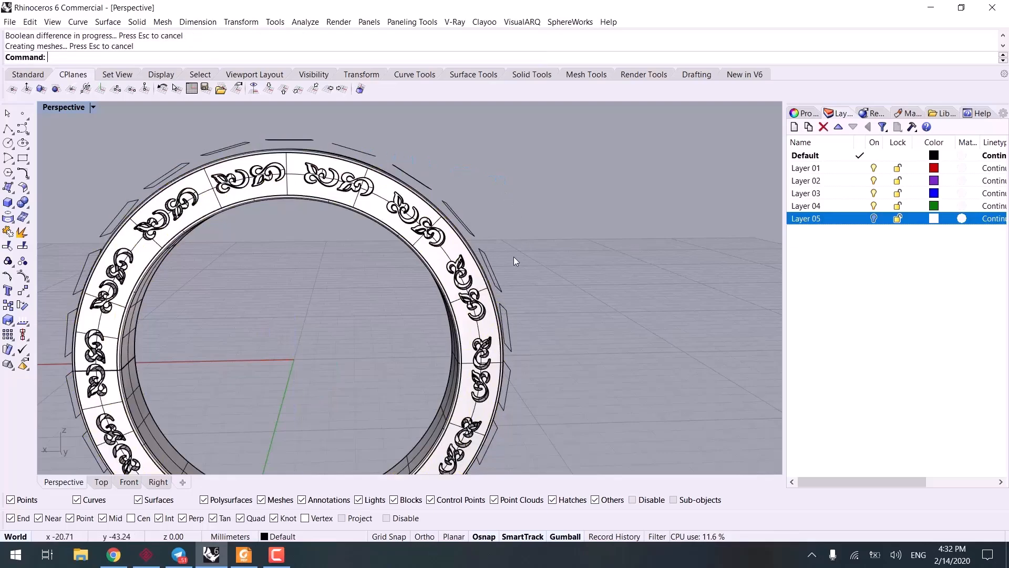
Step: Apply the Metal material to the ring and show the perspective view in Rendered display mode
{"action": "right_click_drag", "start_coordinate": [513, 256], "coordinate": [631, 252]}
{"action": "left_click", "coordinate": [909, 113]}
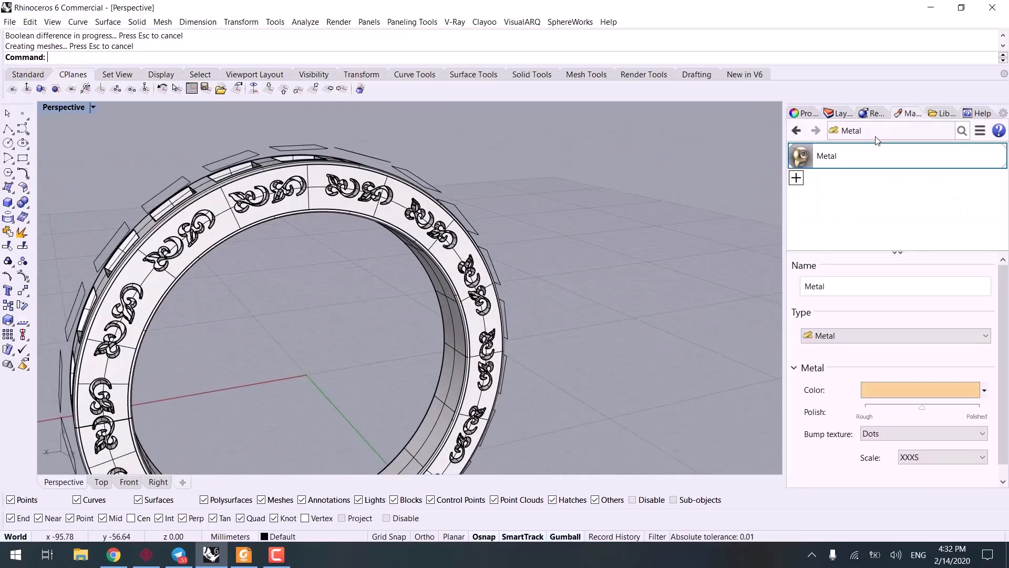
{"action": "left_click_drag", "start_coordinate": [812, 157], "coordinate": [407, 235]}
{"action": "left_click", "coordinate": [598, 203]}
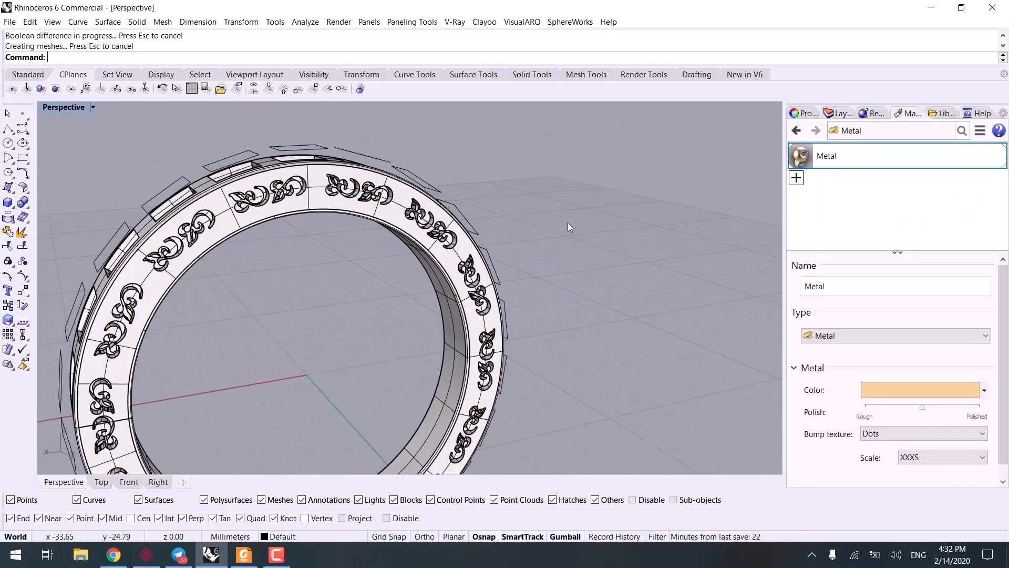
{"action": "key", "text": "ctrl+alt+r"}
{"action": "scroll", "coordinate": [527, 246], "scroll_direction": "down", "scroll_amount": 2}
{"action": "right_click_drag", "start_coordinate": [528, 247], "coordinate": [462, 289]}
Step: Select all curves in the model with SelCrv and delete them
{"action": "type", "text": "Sel"}
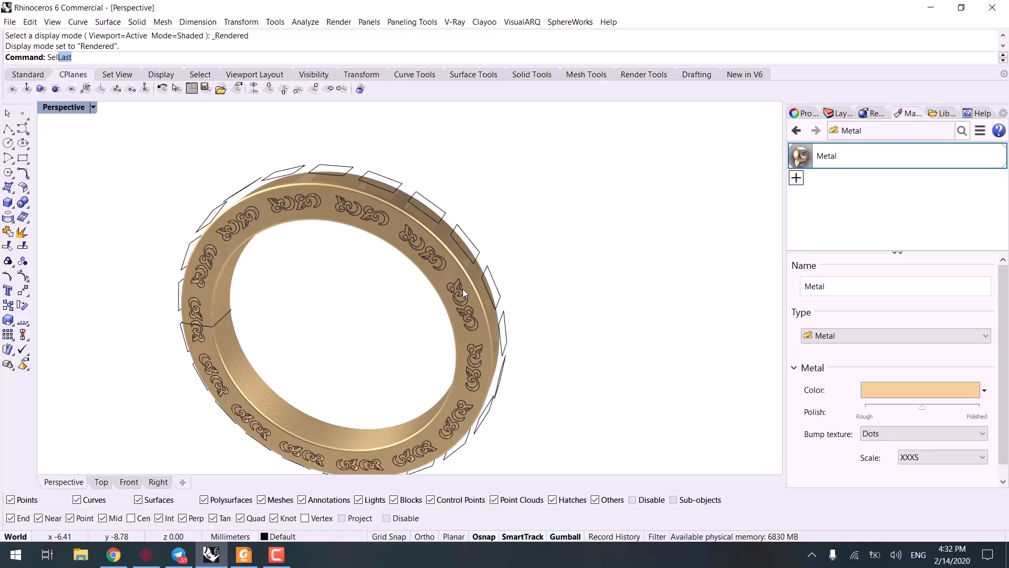
{"action": "type", "text": "C"}
{"action": "key", "text": "Return"}
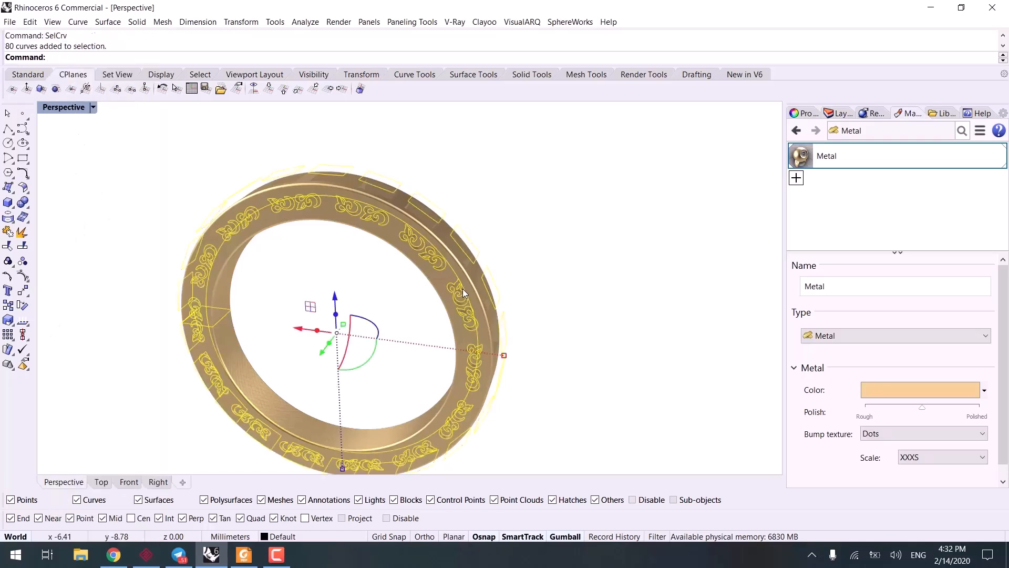
{"action": "key", "text": "Delete"}
Step: Set the Metal material's bump texture to None and raise its polish closer to fully polished
{"action": "scroll", "coordinate": [434, 282], "scroll_direction": "up", "scroll_amount": 5}
{"action": "scroll", "coordinate": [420, 211], "scroll_direction": "up", "scroll_amount": 3}
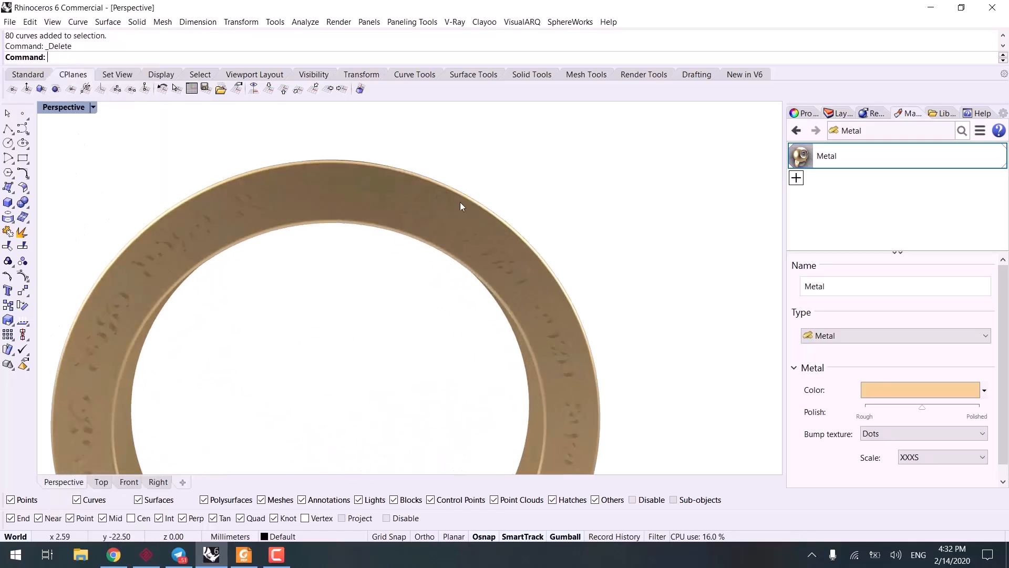
{"action": "left_click", "coordinate": [894, 434]}
{"action": "left_click", "coordinate": [894, 446]}
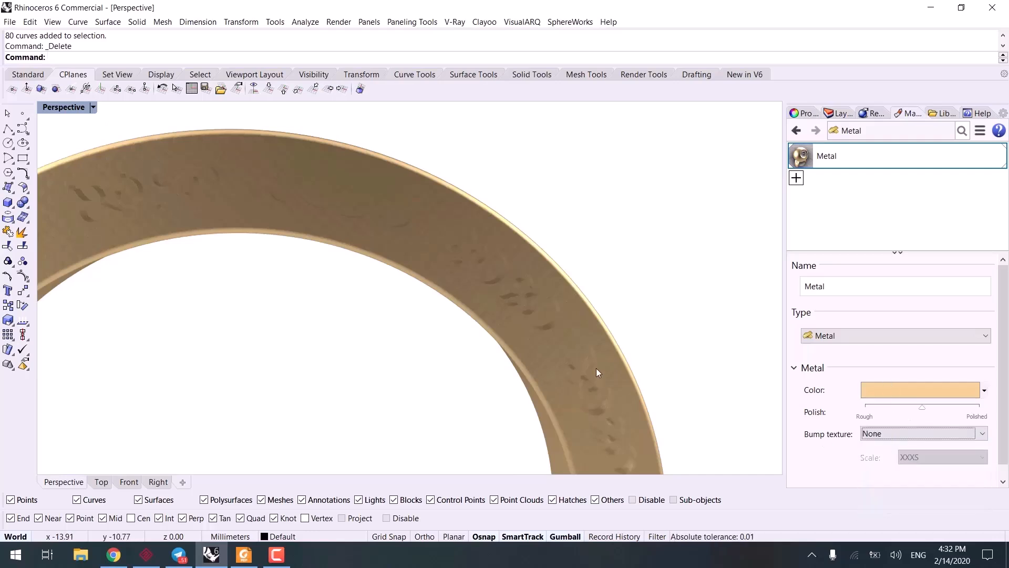
{"action": "right_click_drag", "start_coordinate": [600, 371], "coordinate": [772, 378]}
{"action": "left_click_drag", "start_coordinate": [925, 410], "coordinate": [958, 409]}
{"action": "scroll", "coordinate": [657, 367], "scroll_direction": "down", "scroll_amount": 6}
{"action": "mouse_move", "coordinate": [657, 367]}
{"action": "right_mouse_down"}
{"action": "mouse_move", "coordinate": [559, 367]}
{"action": "mouse_move", "coordinate": [559, 355]}
{"action": "mouse_move", "coordinate": [555, 405]}
{"action": "right_mouse_up"}
Step: Return to Shaded display with Layer 05 turned on, and move the ring along the X axis beside the other finished rings
{"action": "key", "text": "ctrl+alt+s"}
{"action": "scroll", "coordinate": [555, 405], "scroll_direction": "down", "scroll_amount": 14}
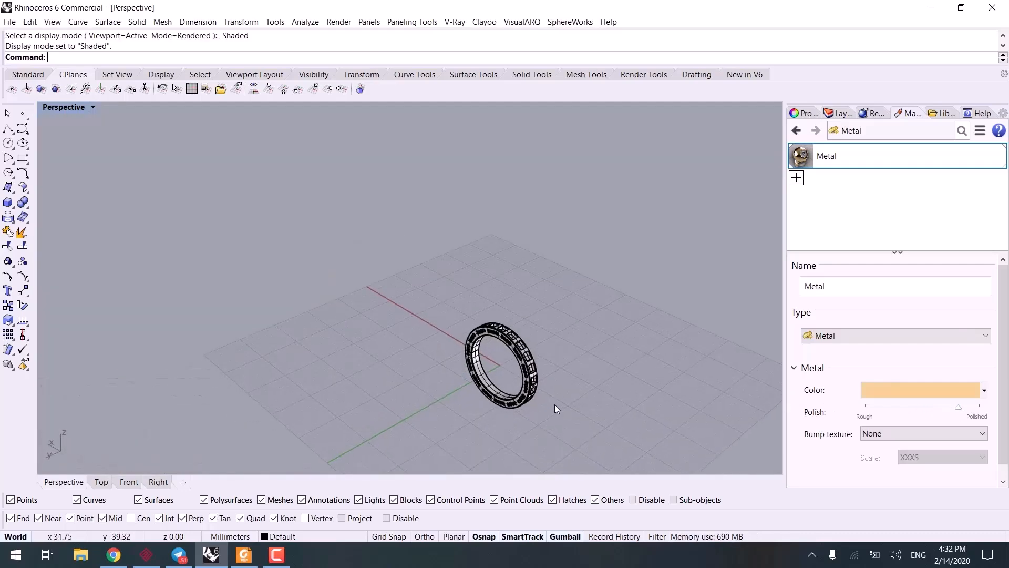
{"action": "left_click", "coordinate": [833, 112]}
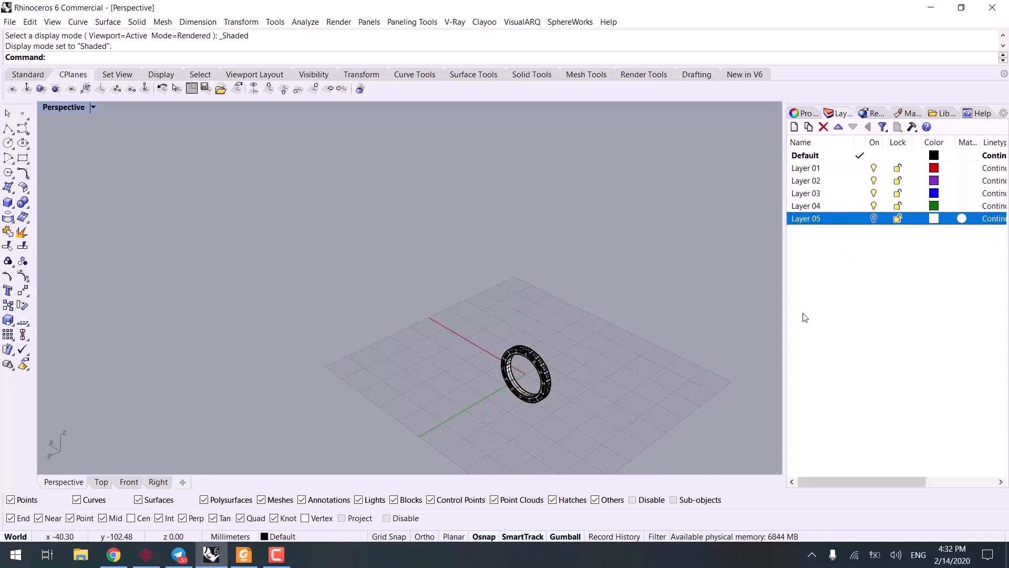
{"action": "left_click", "coordinate": [874, 219]}
{"action": "left_click", "coordinate": [548, 371]}
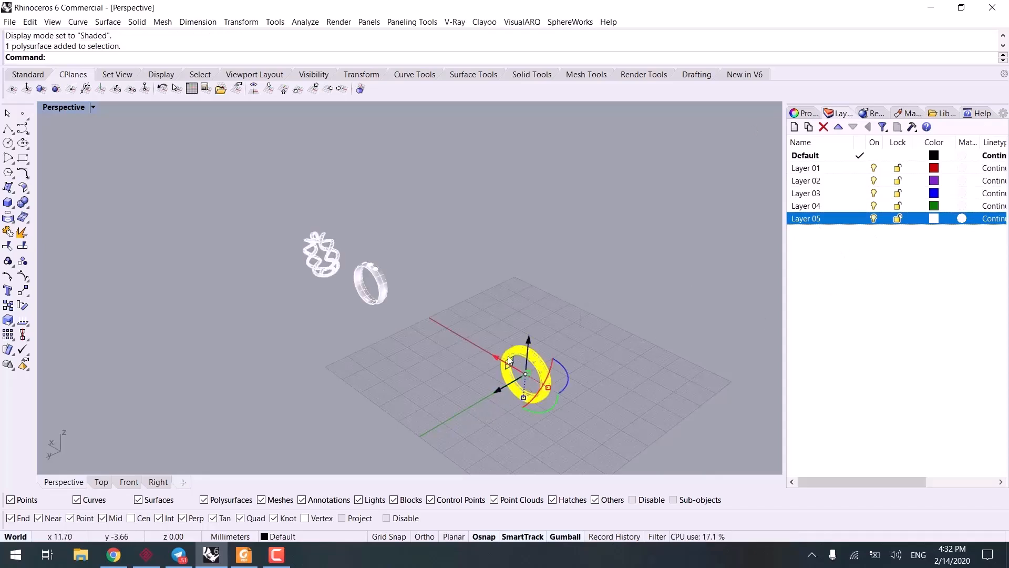
{"action": "left_click_drag", "start_coordinate": [495, 349], "coordinate": [389, 302]}
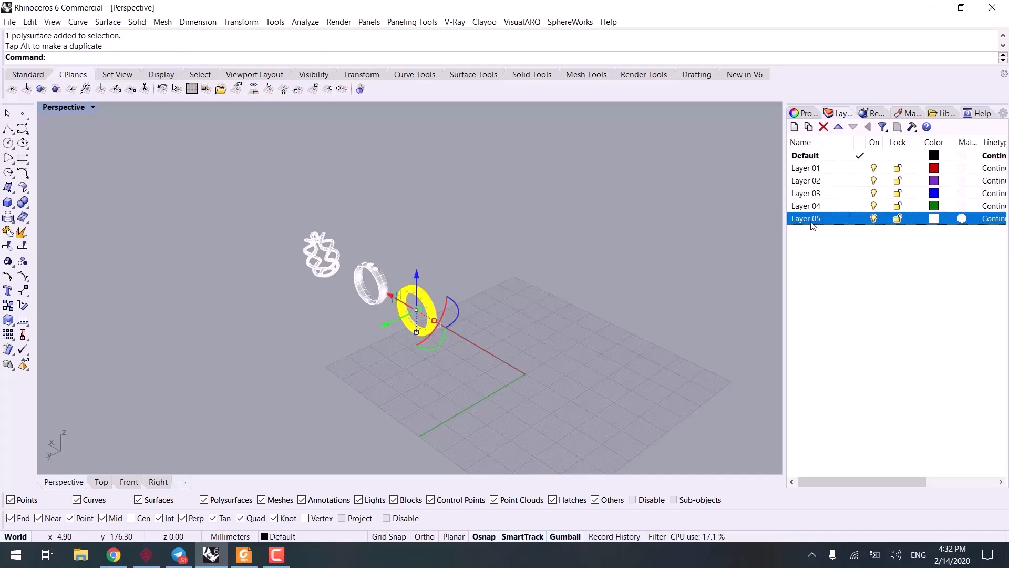
Step: Change the selected ring's layer to Layer 05 and turn that layer off
{"action": "right_click", "coordinate": [814, 219]}
{"action": "left_click", "coordinate": [871, 415]}
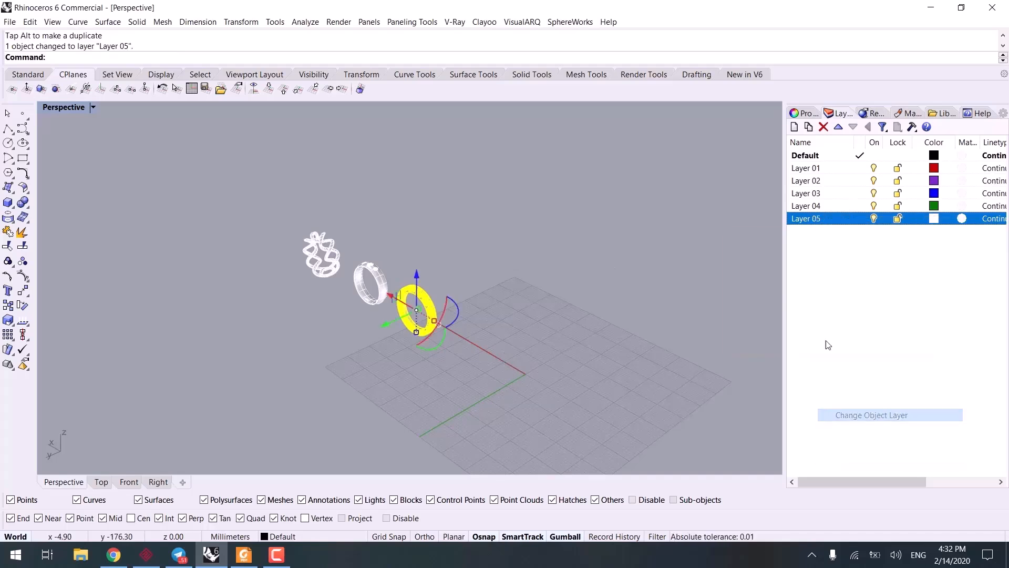
{"action": "left_click", "coordinate": [874, 219]}
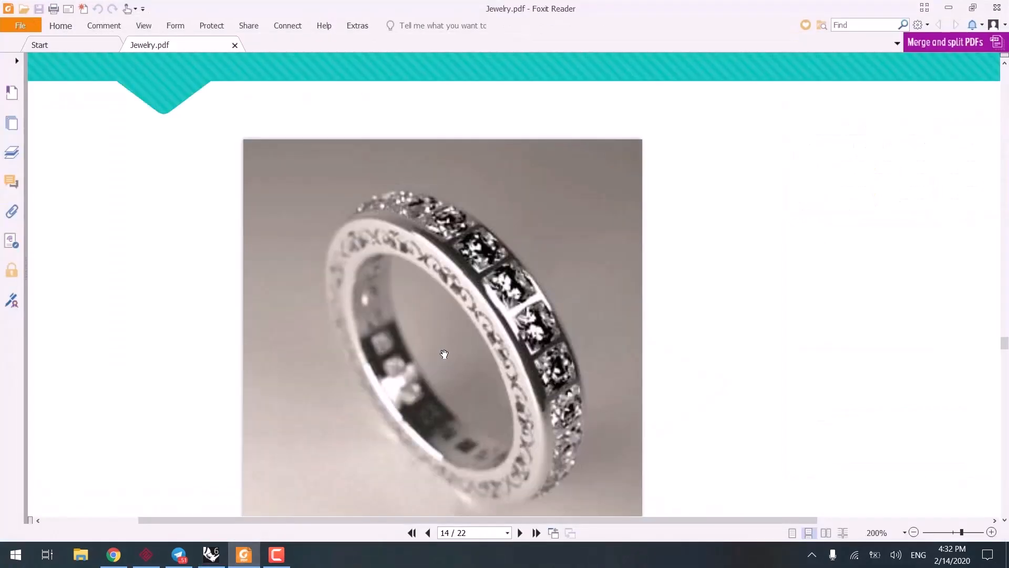
Step: In Foxit Reader, go to the twisted rope ring reference on page 15 of Jewelry.pdf
{"action": "scroll", "coordinate": [453, 368], "scroll_direction": "down", "scroll_amount": 4}
{"action": "scroll", "coordinate": [453, 368], "scroll_direction": "down", "scroll_amount": 6}
{"action": "scroll", "coordinate": [464, 349], "scroll_direction": "down", "scroll_amount": 3, "text": "ctrl"}
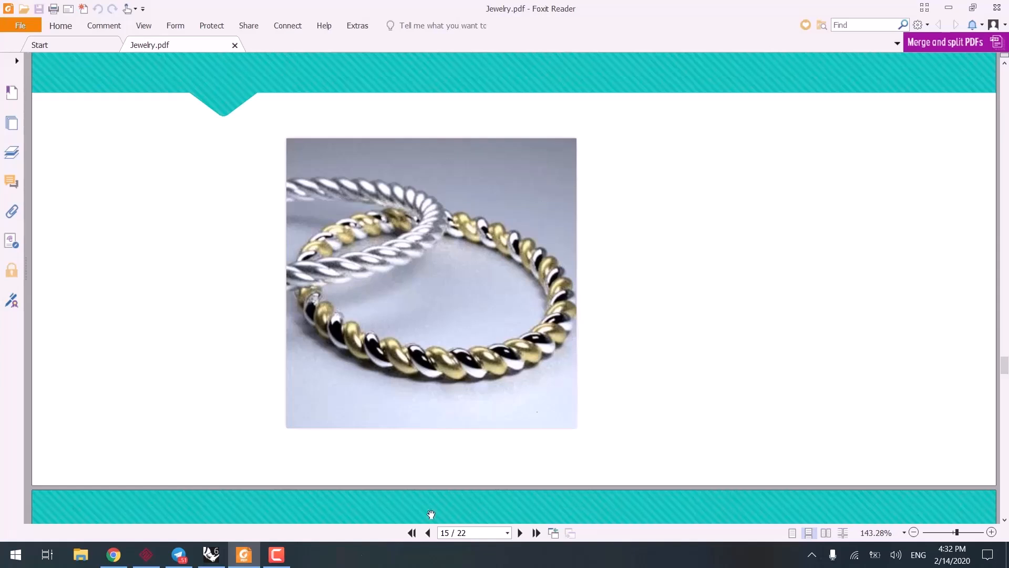
{"action": "mouse_move", "coordinate": [277, 555]}
{"action": "left_click", "coordinate": [316, 526]}
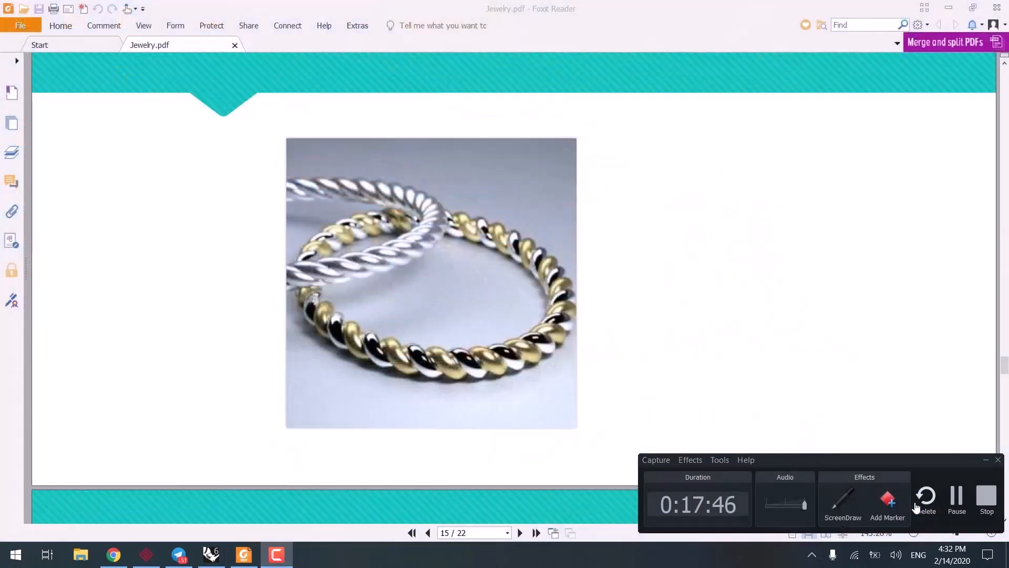
{"action": "left_click", "coordinate": [954, 502]}
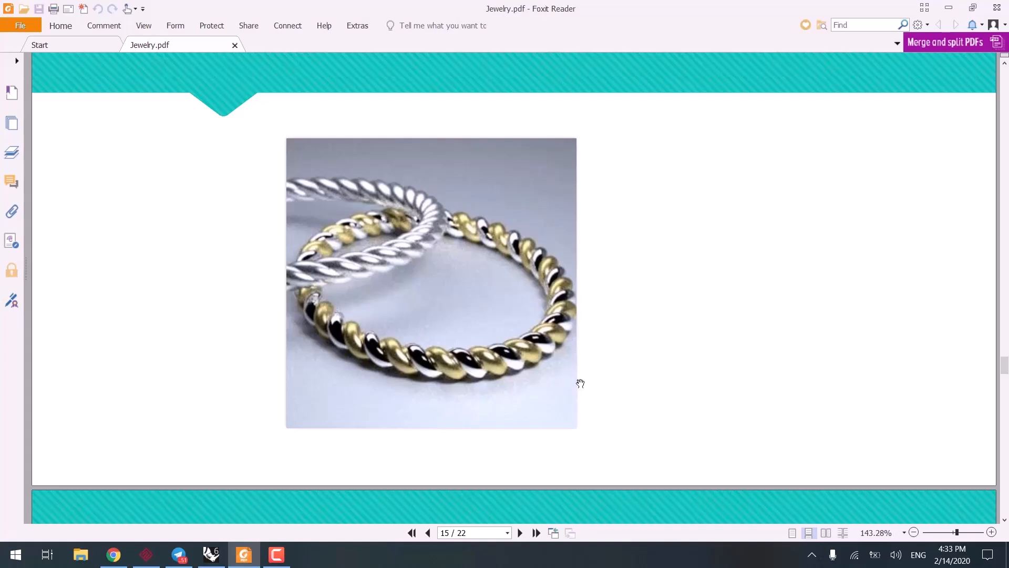
Step: Switch back from the reference PDF to the empty Perspective view in Rhino
{"action": "left_click", "coordinate": [949, 7]}
{"action": "right_click_drag", "start_coordinate": [522, 387], "coordinate": [416, 348]}
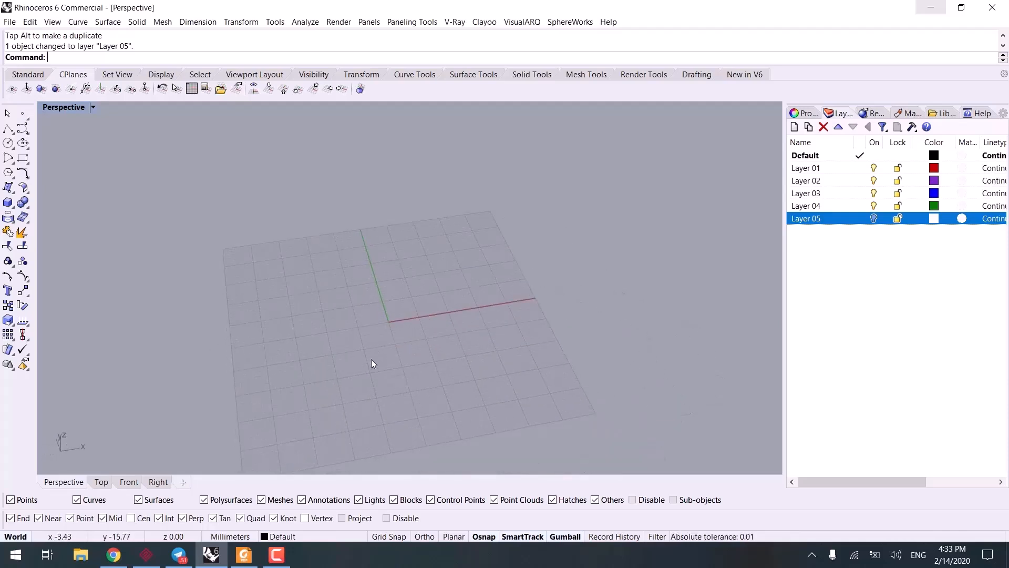
{"action": "left_click", "coordinate": [27, 132]}
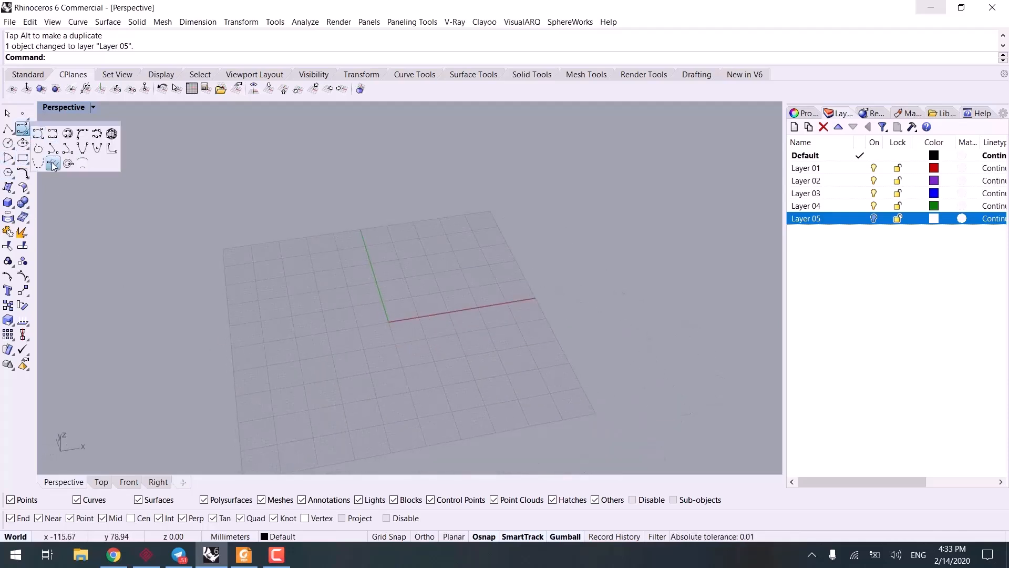
{"action": "right_click", "coordinate": [53, 166]}
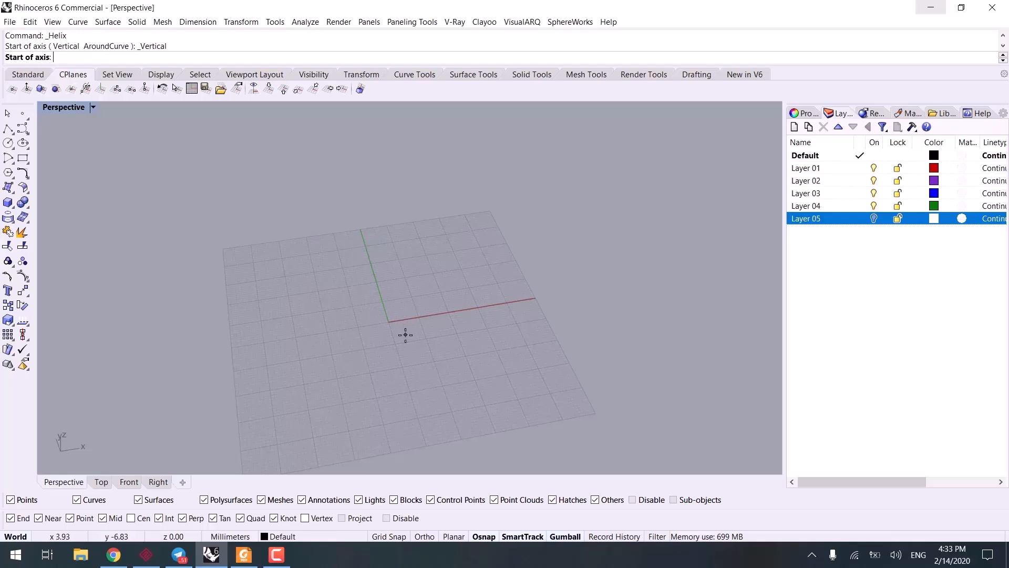
{"action": "scroll", "coordinate": [406, 334], "scroll_direction": "up", "scroll_amount": 2}
{"action": "type", "text": "0"}
{"action": "key", "text": "Return"}
{"action": "type", "text": "0"}
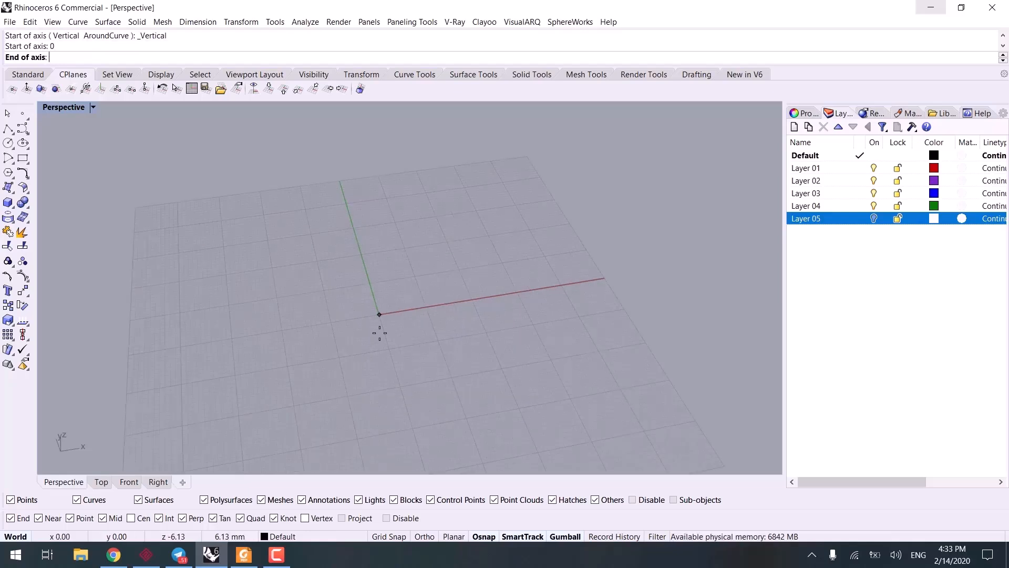
{"action": "right_click_drag", "start_coordinate": [380, 333], "coordinate": [437, 264]}
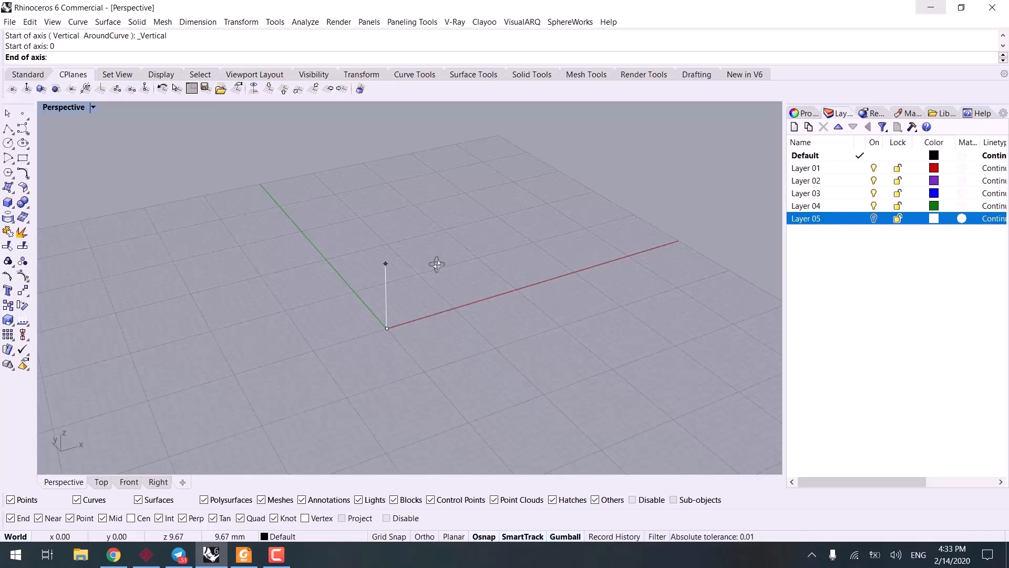
{"action": "key", "text": "Return"}
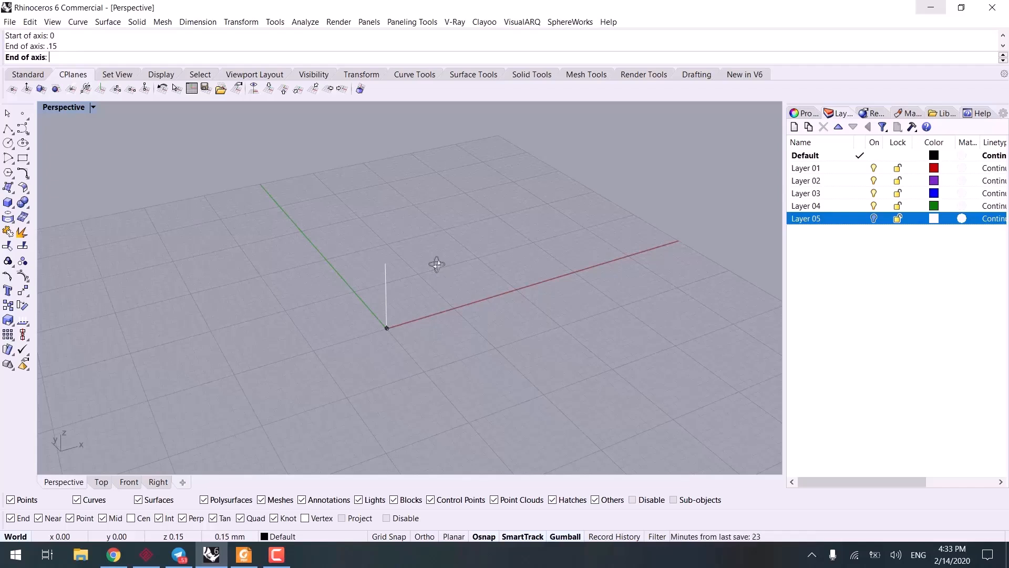
{"action": "scroll", "coordinate": [411, 305], "scroll_direction": "up", "scroll_amount": 5}
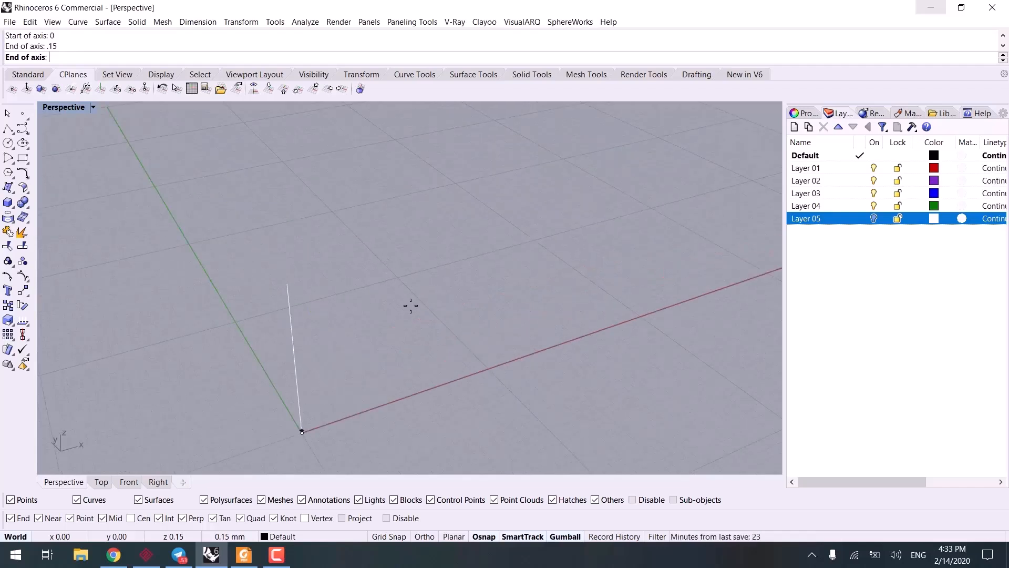
{"action": "right_click_drag", "start_coordinate": [342, 425], "coordinate": [363, 340], "text": "shift"}
{"action": "scroll", "coordinate": [340, 327], "scroll_direction": "up", "scroll_amount": 3}
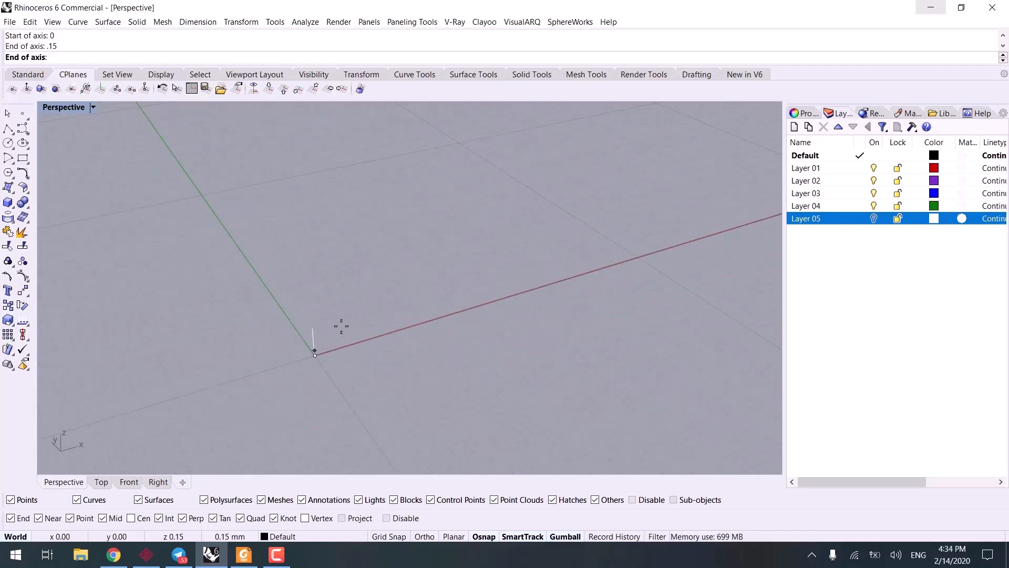
{"action": "key", "text": "ctrl+z"}
{"action": "scroll", "coordinate": [341, 327], "scroll_direction": "down", "scroll_amount": 5}
{"action": "scroll", "coordinate": [331, 331], "scroll_direction": "down", "scroll_amount": 5}
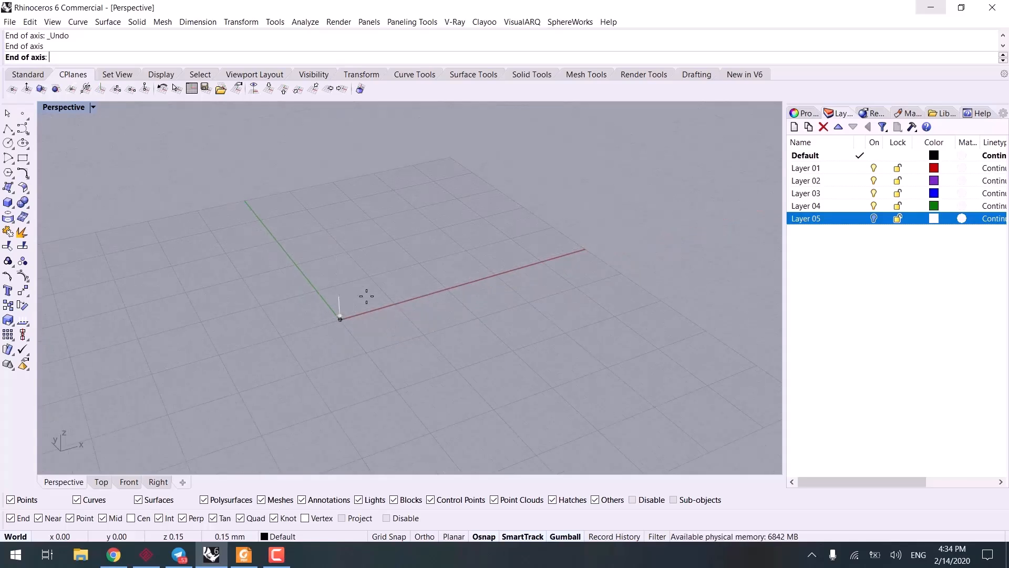
{"action": "key", "text": "Escape"}
Step: Begin a vertical Helix with its axis starting at the origin (0) and ending 5 mm above it
{"action": "scroll", "coordinate": [366, 299], "scroll_direction": "up", "scroll_amount": 2}
{"action": "scroll", "coordinate": [68, 193], "scroll_direction": "down", "scroll_amount": 1}
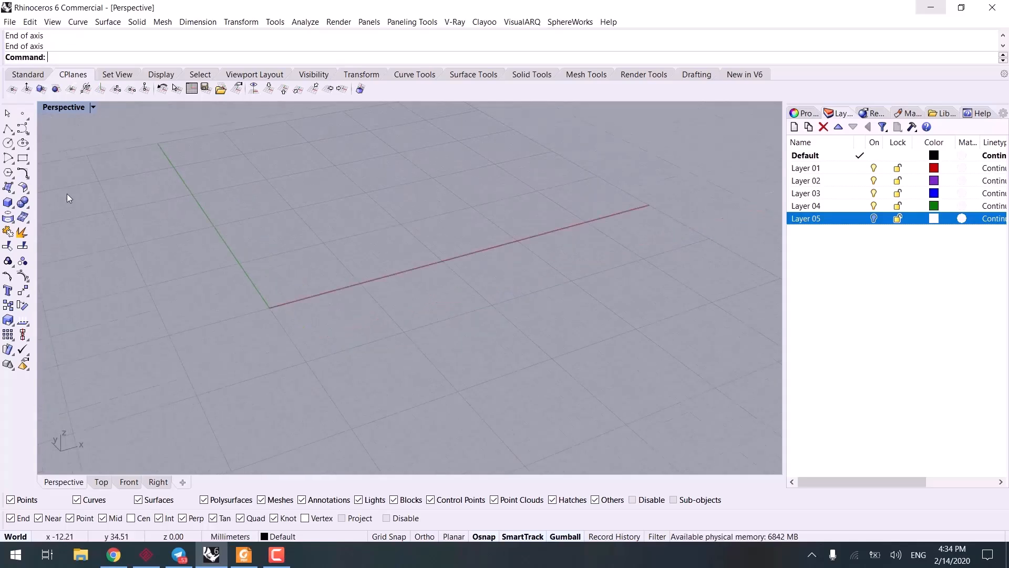
{"action": "left_click", "coordinate": [23, 128]}
{"action": "left_click", "coordinate": [53, 164]}
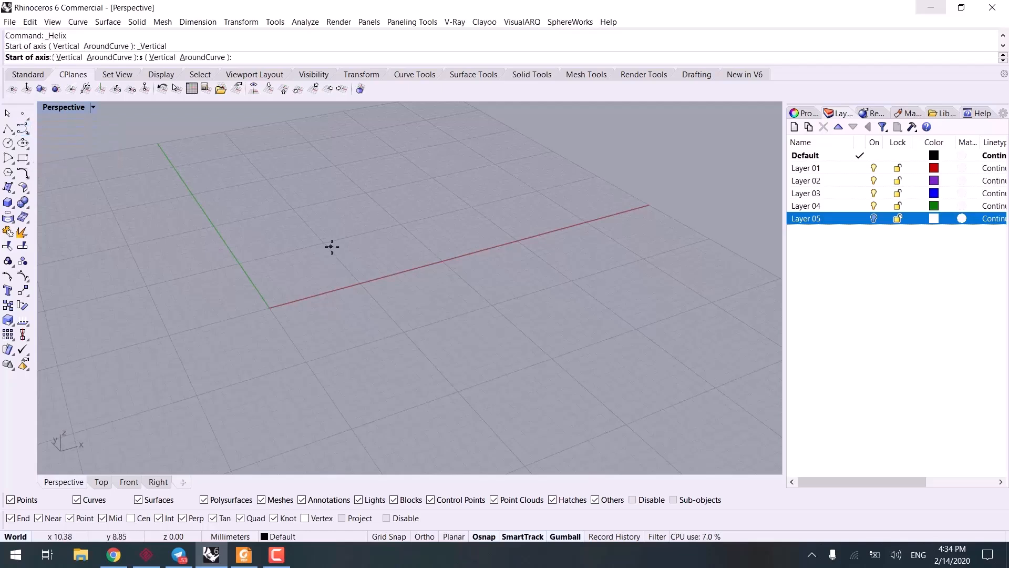
{"action": "type", "text": "0"}
{"action": "key", "text": "Return"}
{"action": "right_click_drag", "start_coordinate": [316, 291], "coordinate": [291, 290]}
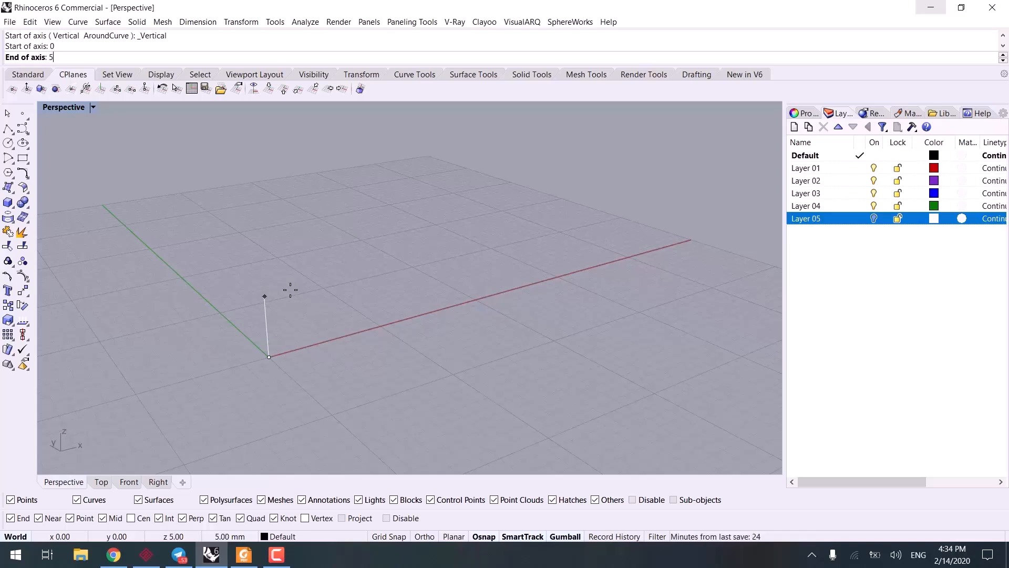
{"action": "key", "text": "Return"}
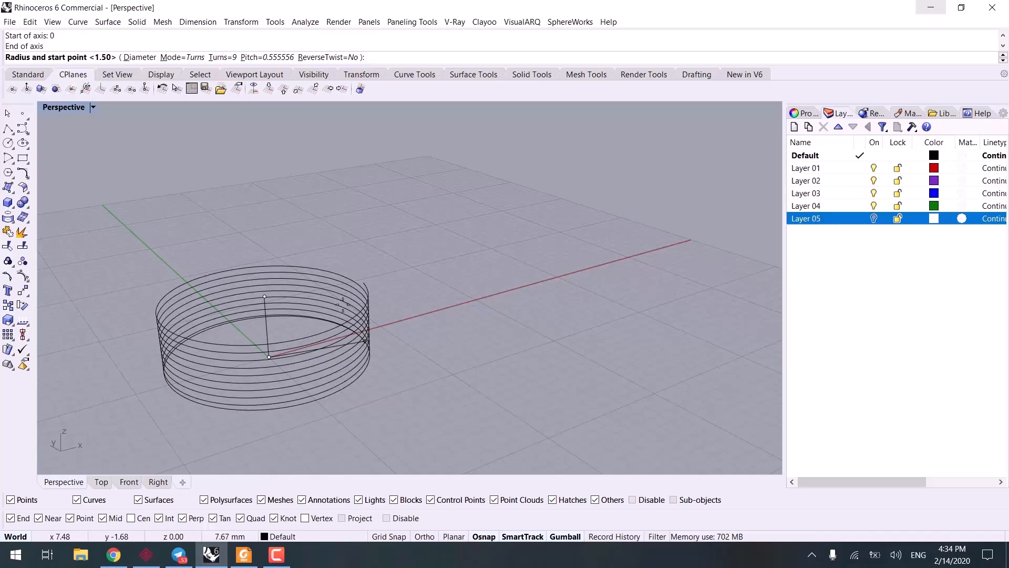
Step: Set the helix's number of turns to 3
{"action": "left_click", "coordinate": [226, 58]}
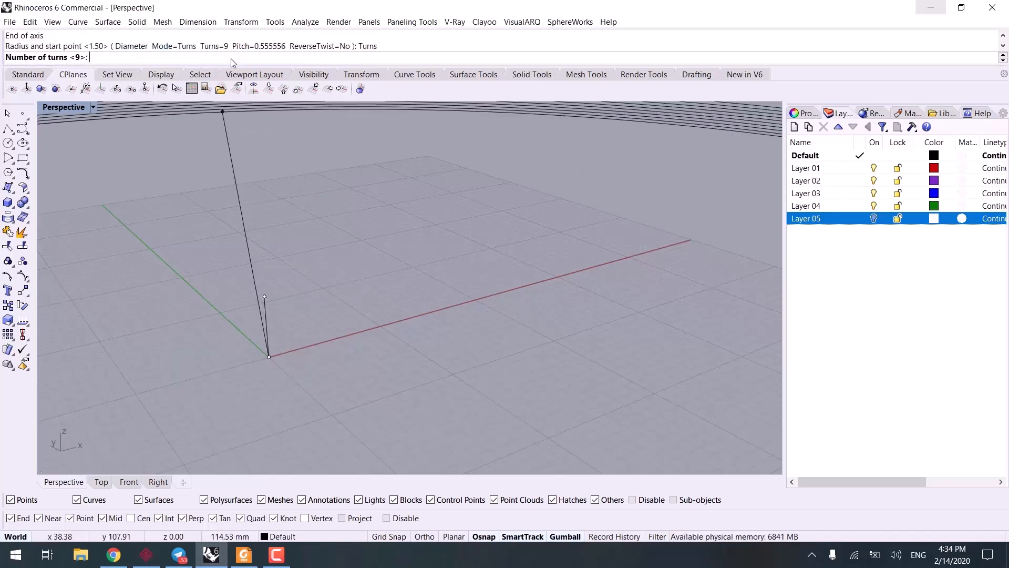
{"action": "type", "text": "3"}
{"action": "key", "text": "Return"}
Step: Finish the helix by placing its radius and start point at the far end of the red X-axis line
{"action": "key", "text": "F8"}
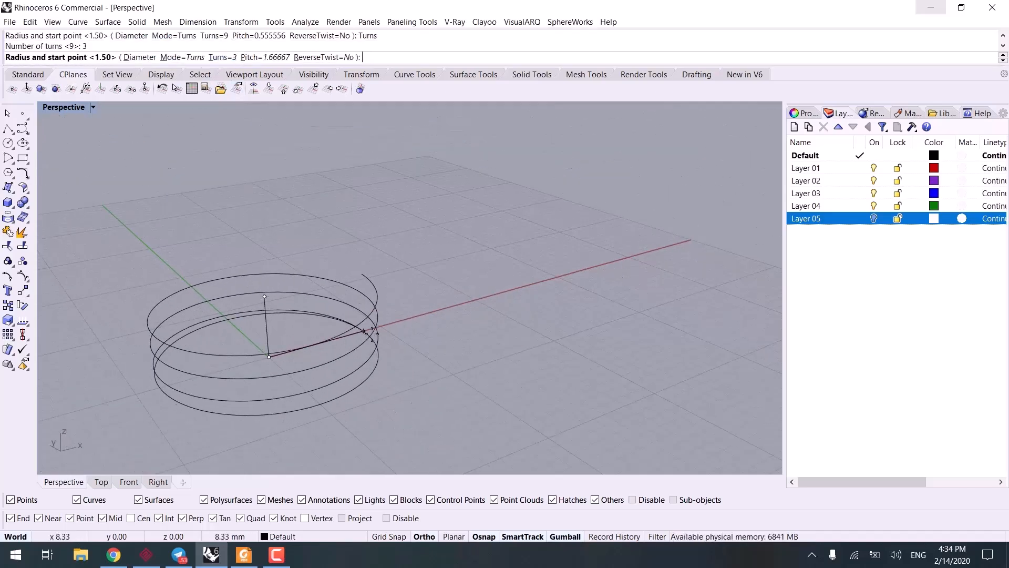
{"action": "key", "text": "F8"}
{"action": "right_click_drag", "start_coordinate": [365, 334], "coordinate": [344, 356]}
{"action": "scroll", "coordinate": [344, 356], "scroll_direction": "up", "scroll_amount": 3}
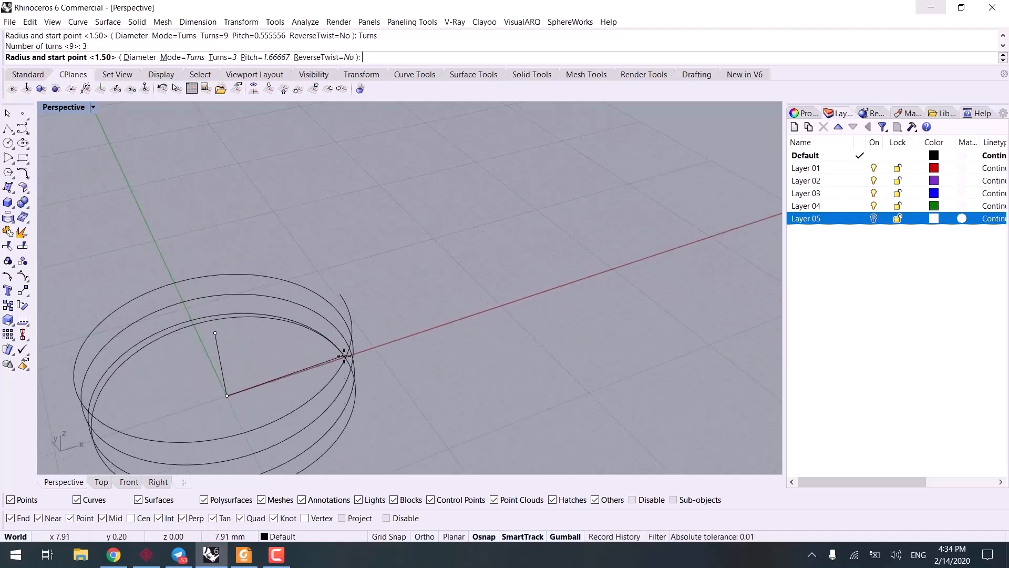
{"action": "type", "text": "60"}
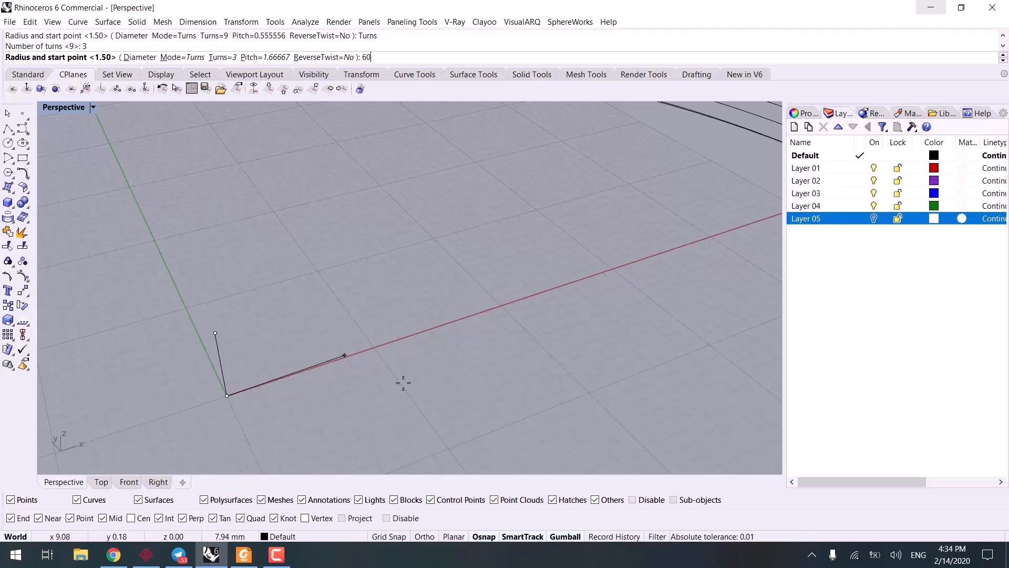
{"action": "scroll", "coordinate": [524, 374], "scroll_direction": "down", "scroll_amount": 3}
{"action": "right_click_drag", "start_coordinate": [524, 374], "coordinate": [415, 354]}
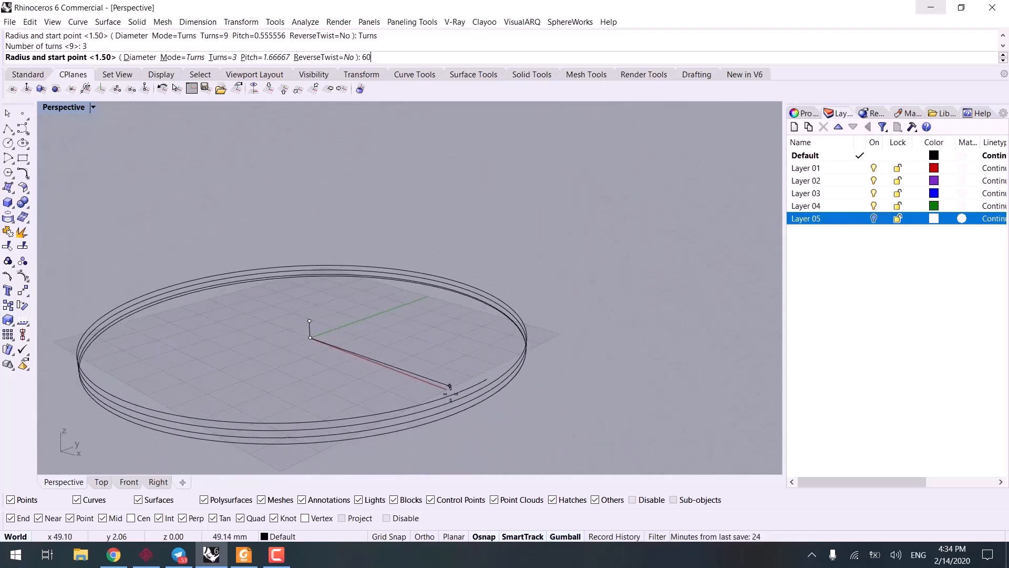
{"action": "right_click_drag", "start_coordinate": [448, 384], "coordinate": [473, 404]}
{"action": "key", "text": "BackSpace"}
{"action": "key", "text": "BackSpace"}
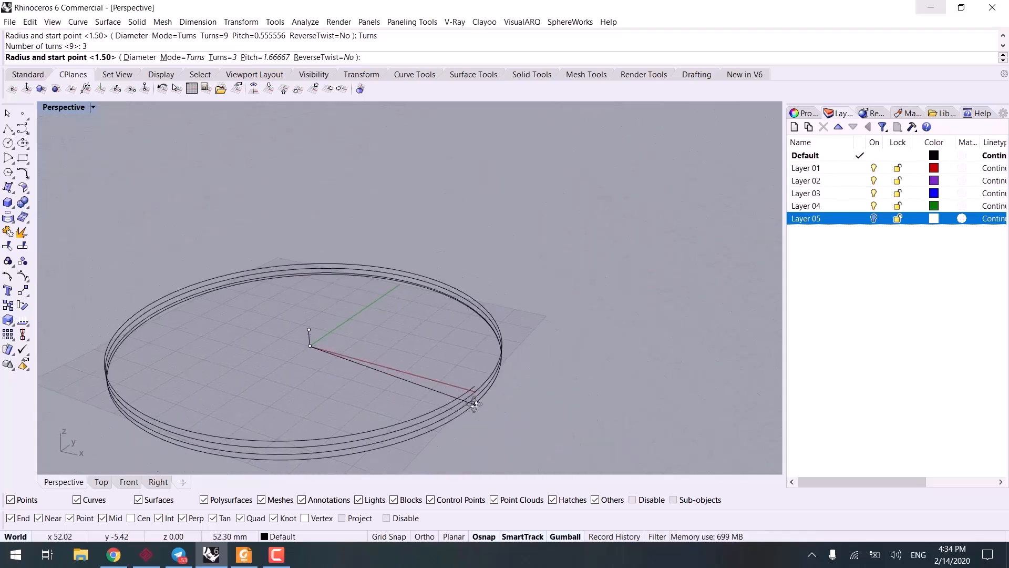
{"action": "left_click", "coordinate": [475, 405]}
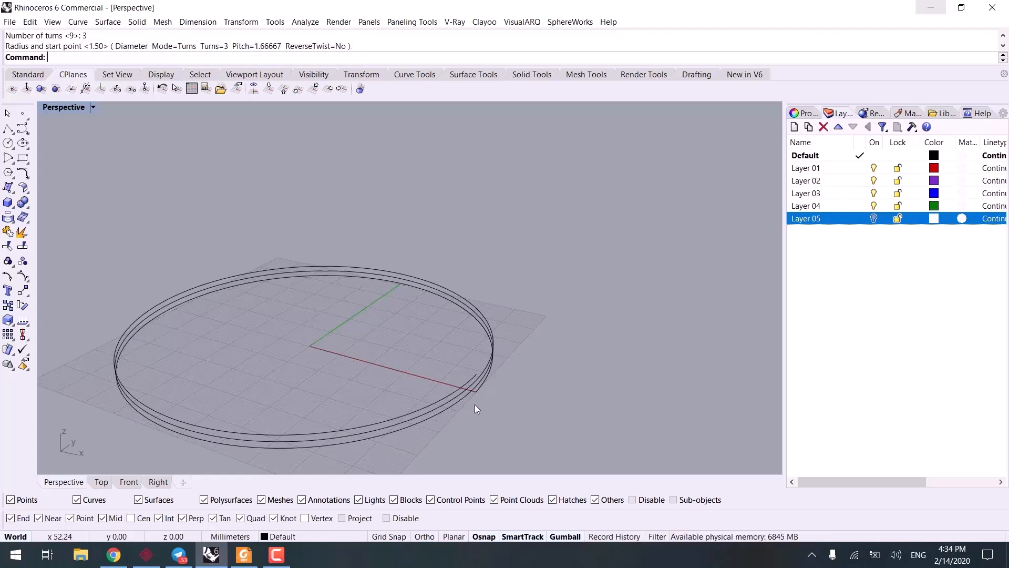
Step: Project the three-turn helix onto the construction plane, deleting the input curve
{"action": "mouse_move", "coordinate": [474, 405]}
{"action": "right_mouse_down"}
{"action": "mouse_move", "coordinate": [410, 401]}
{"action": "mouse_move", "coordinate": [482, 393]}
{"action": "right_mouse_up"}
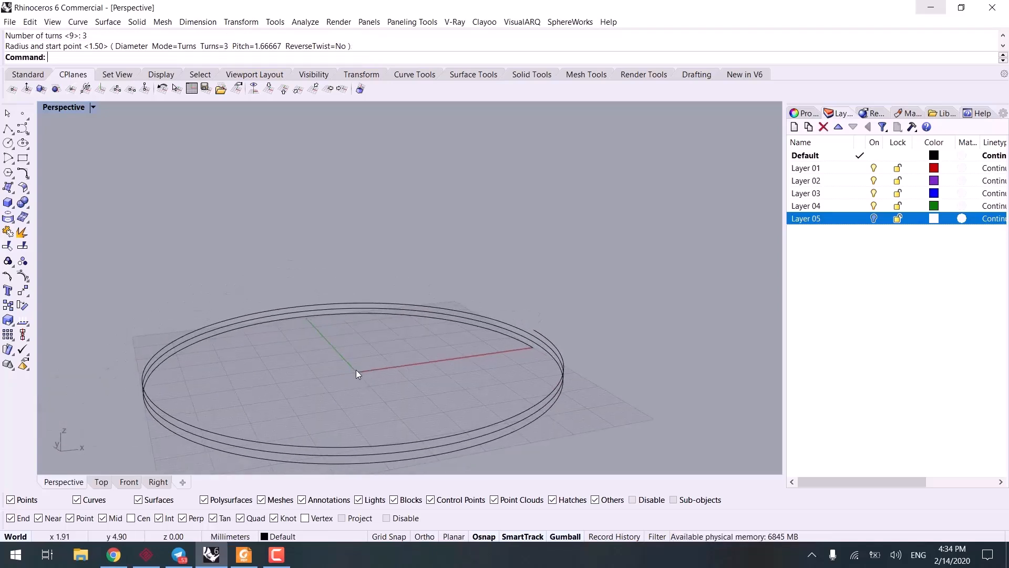
{"action": "right_click_drag", "start_coordinate": [360, 360], "coordinate": [318, 348]}
{"action": "left_click", "coordinate": [397, 402]}
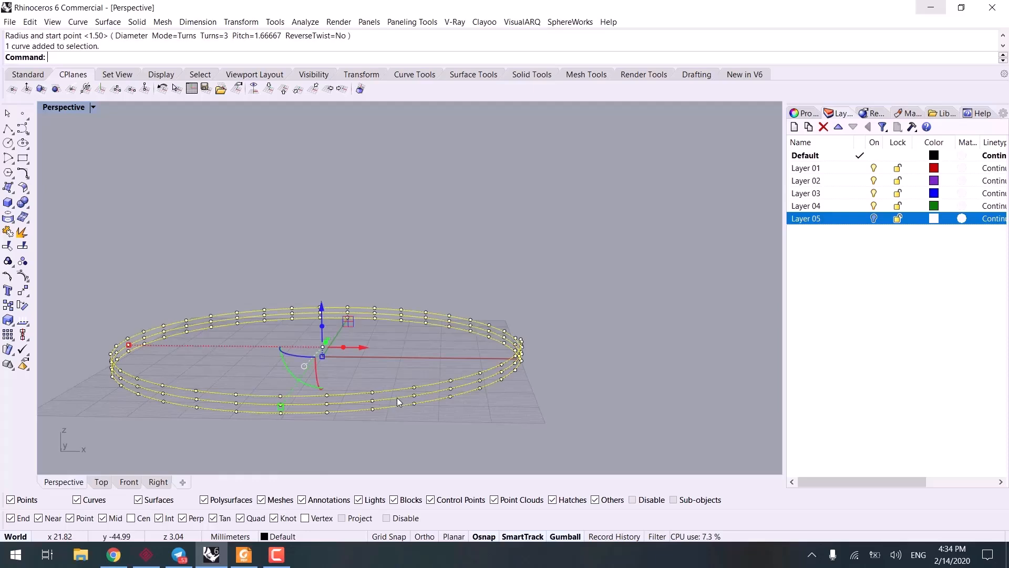
{"action": "type", "text": "ProjectToCPlane"}
{"action": "key", "text": "Return"}
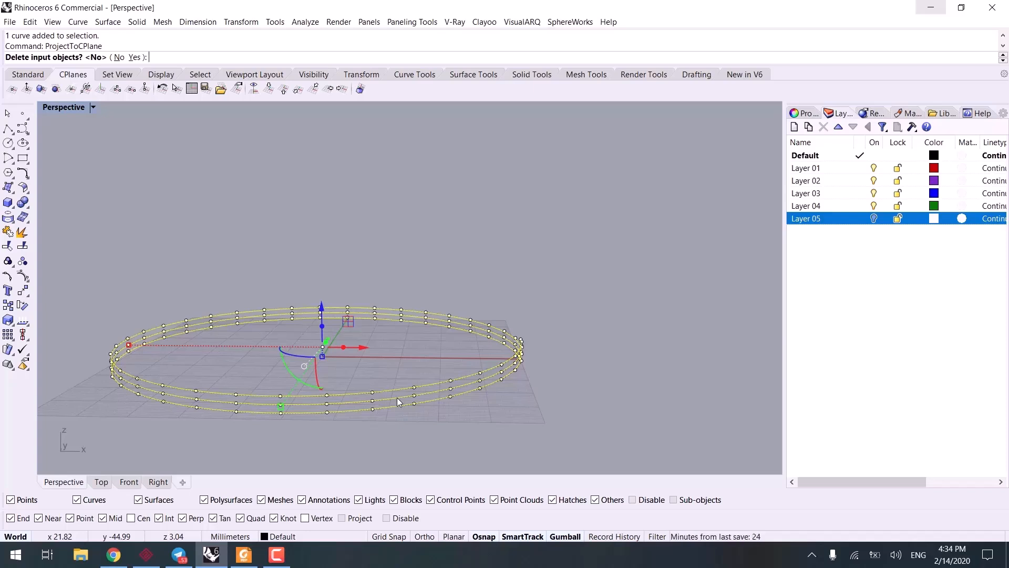
{"action": "type", "text": "y"}
{"action": "key", "text": "Return"}
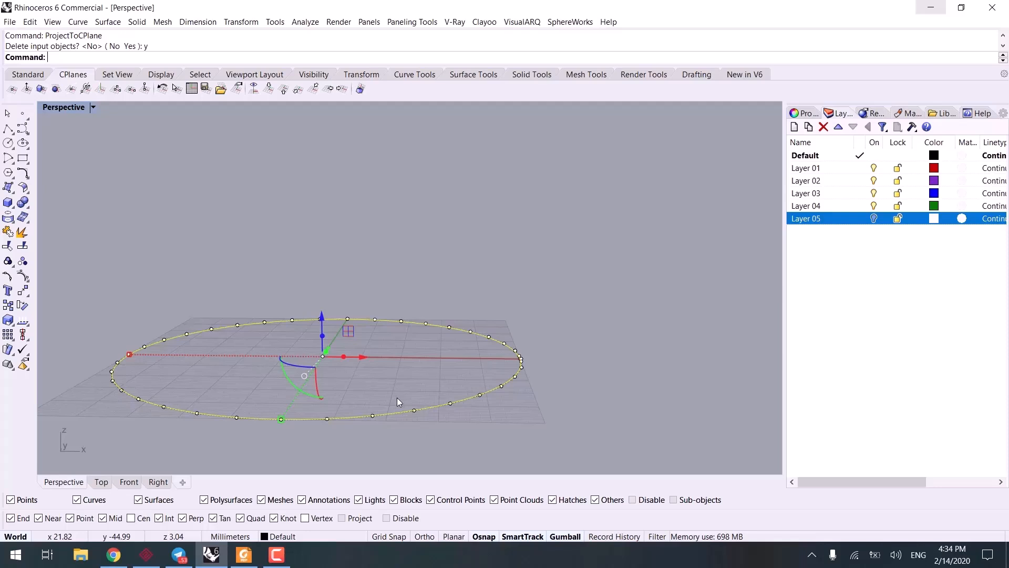
{"action": "key", "text": "Escape"}
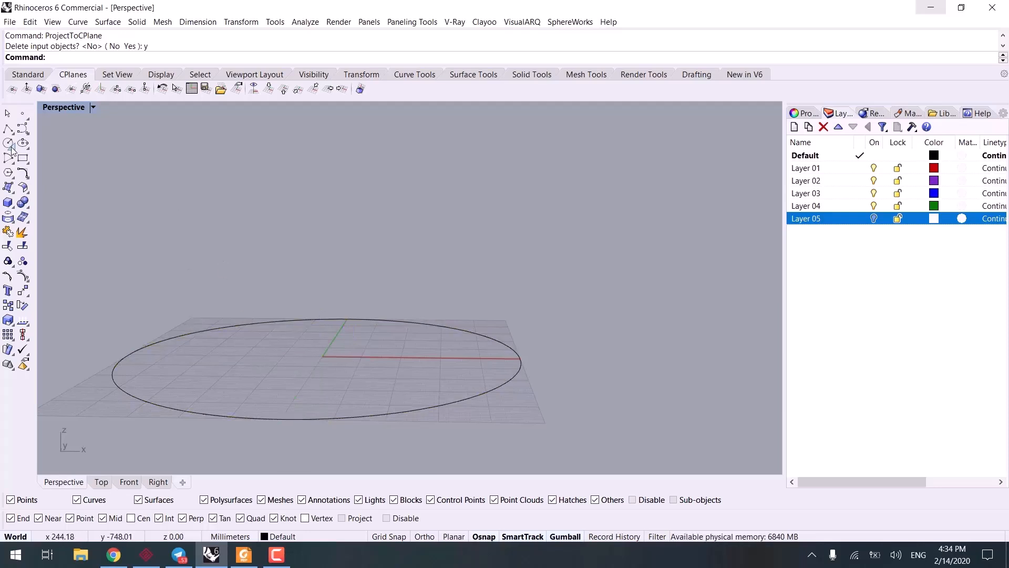
Step: Begin a Helix with the AroundCurve option, using the flattened circular curve as its path
{"action": "left_click", "coordinate": [25, 132]}
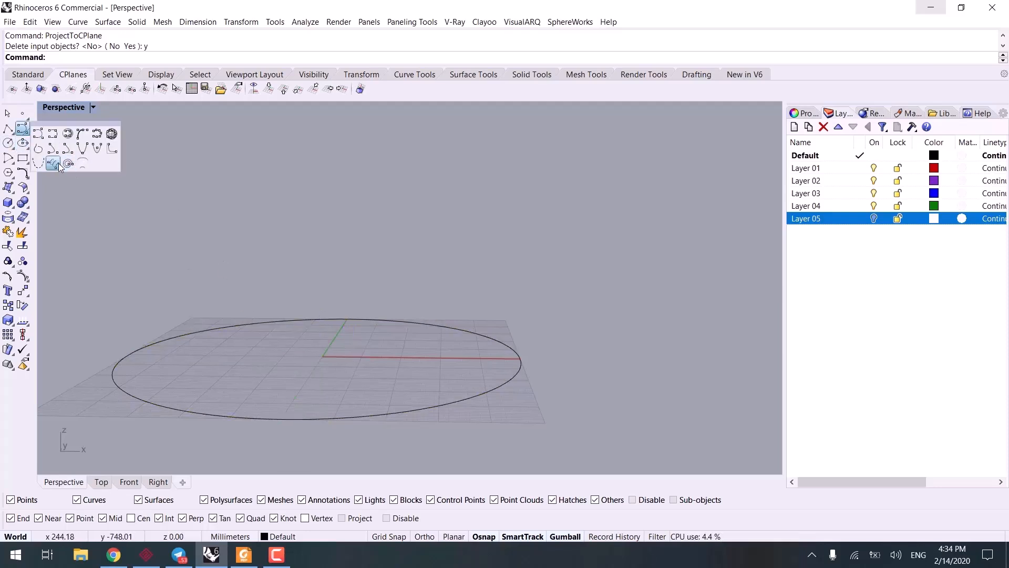
{"action": "left_click", "coordinate": [58, 164]}
{"action": "left_click", "coordinate": [110, 57]}
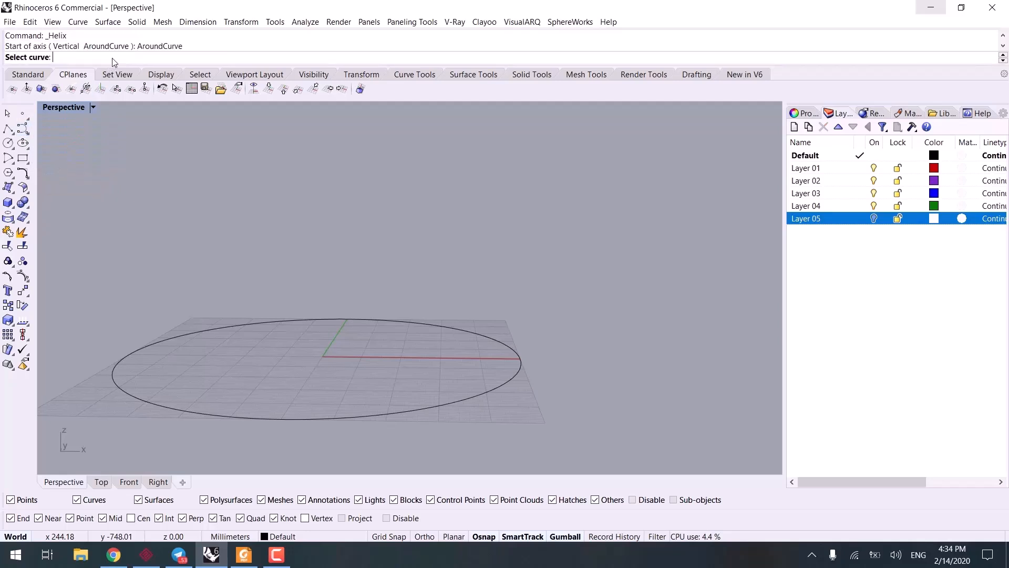
{"action": "left_click", "coordinate": [489, 340]}
{"action": "scroll", "coordinate": [526, 357], "scroll_direction": "up", "scroll_amount": 3}
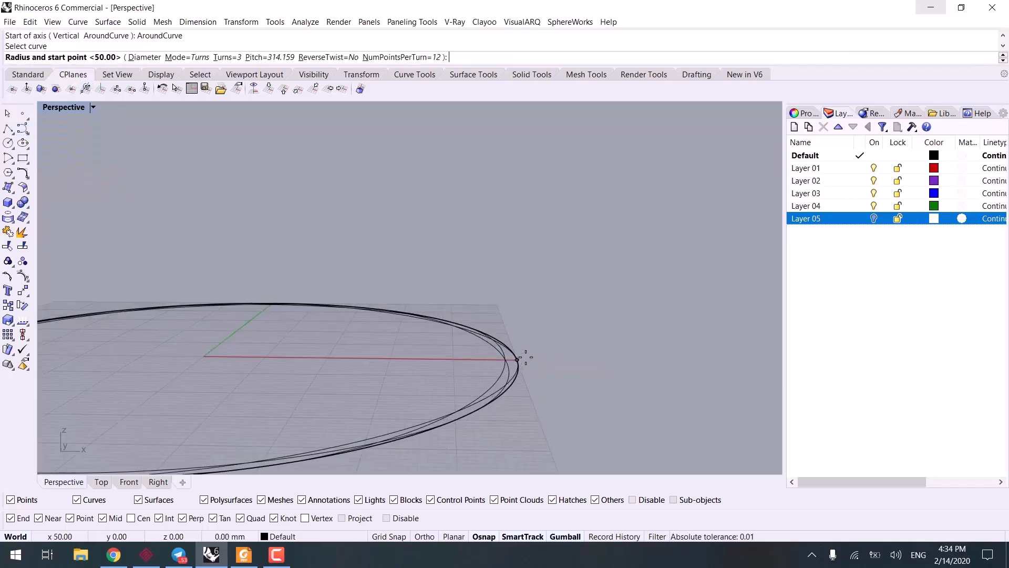
{"action": "right_click_drag", "start_coordinate": [526, 357], "coordinate": [525, 375]}
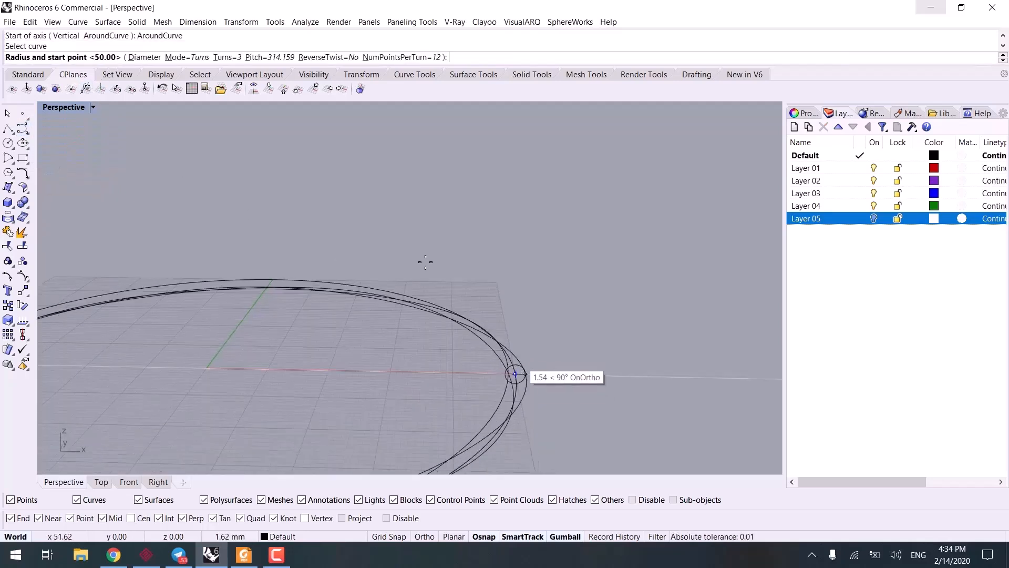
Step: Set the helix around the circle to 50 turns with 50 points per turn
{"action": "left_click", "coordinate": [227, 57]}
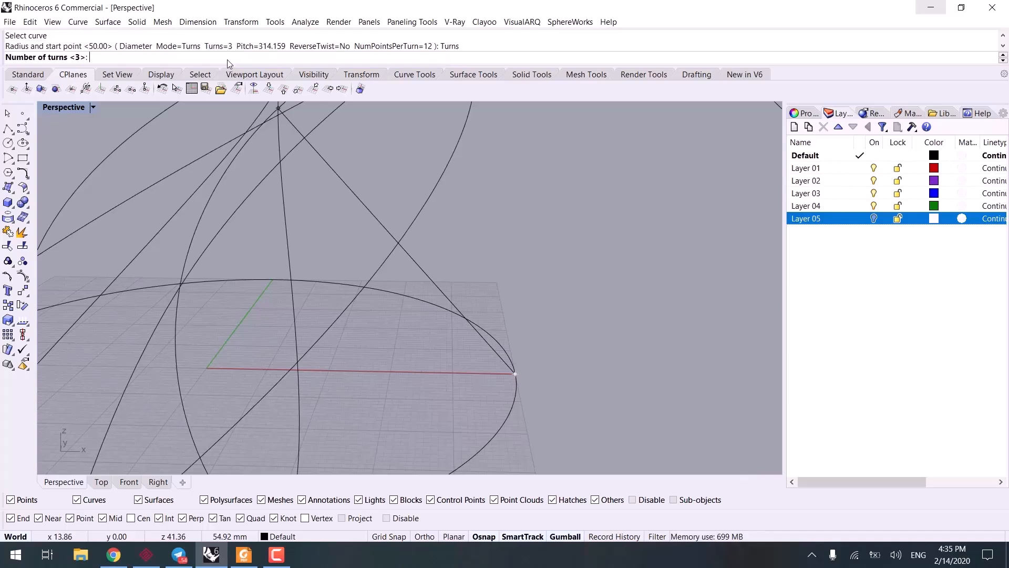
{"action": "type", "text": "50"}
{"action": "key", "text": "Return"}
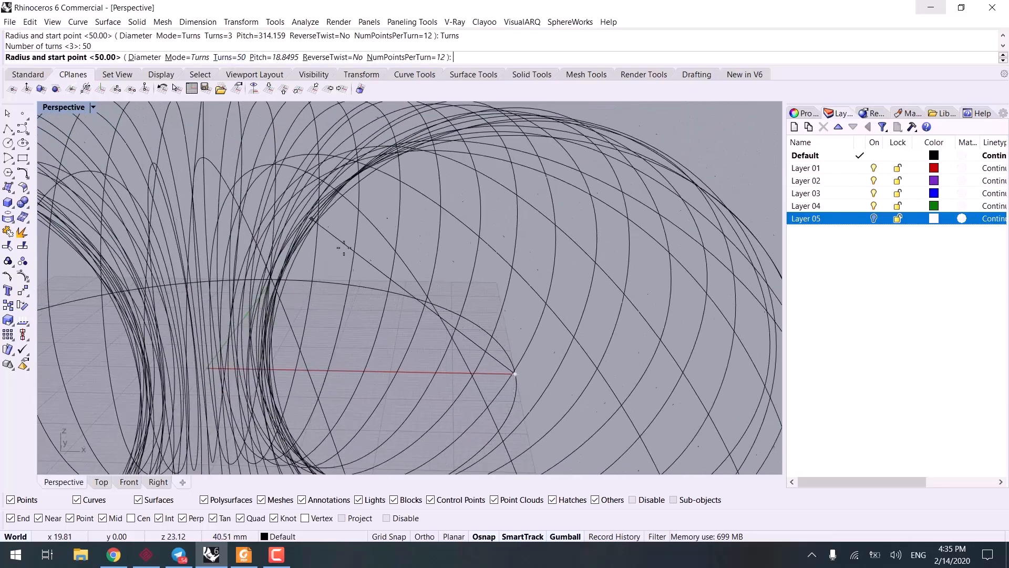
{"action": "scroll", "coordinate": [540, 336], "scroll_direction": "up", "scroll_amount": 4}
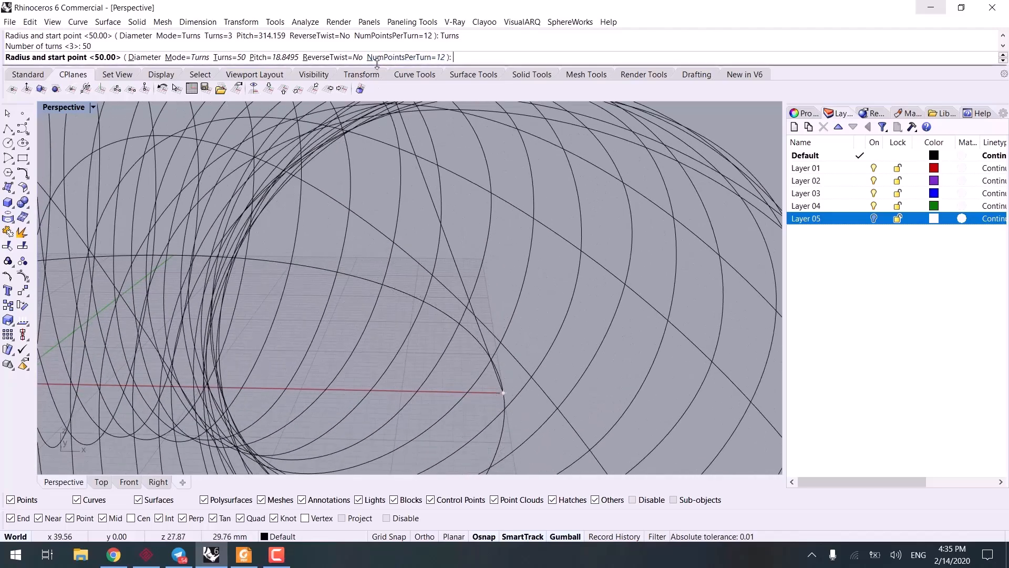
{"action": "left_click", "coordinate": [404, 58]}
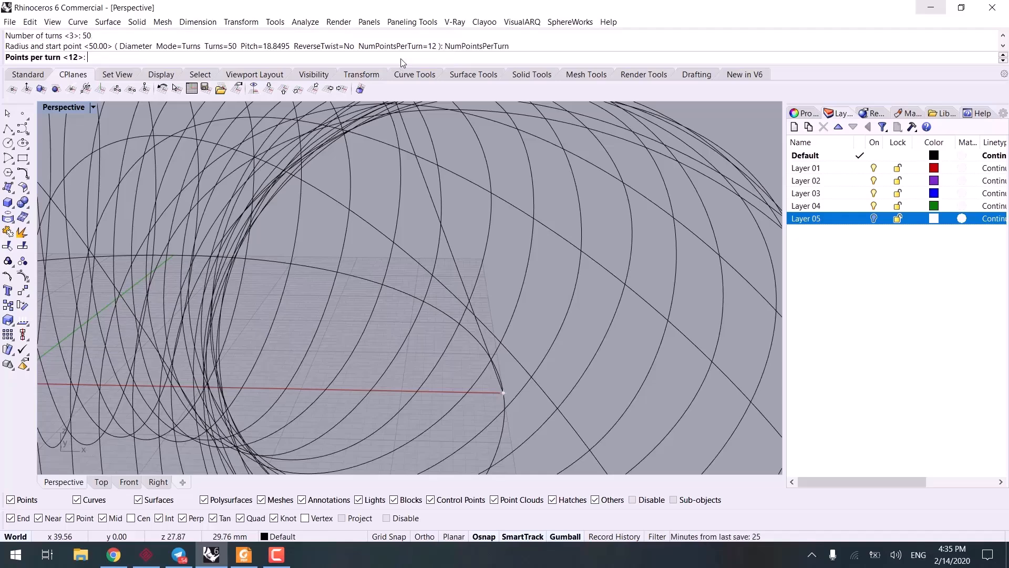
{"action": "type", "text": "50"}
{"action": "key", "text": "Return"}
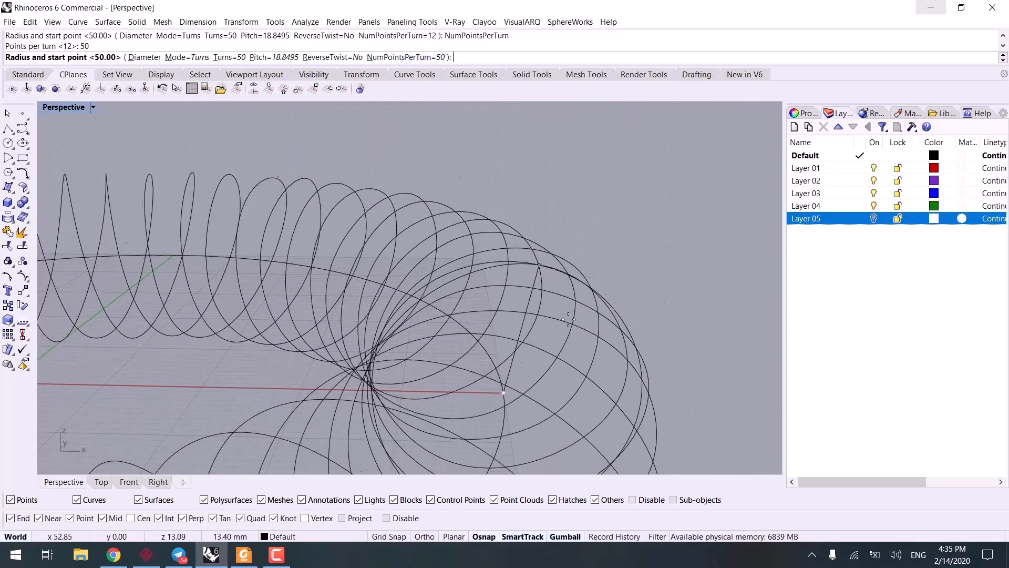
Step: Give the helix a 3 mm radius and place its start point outward along the X axis with Ortho on
{"action": "scroll", "coordinate": [556, 406], "scroll_direction": "up", "scroll_amount": 5}
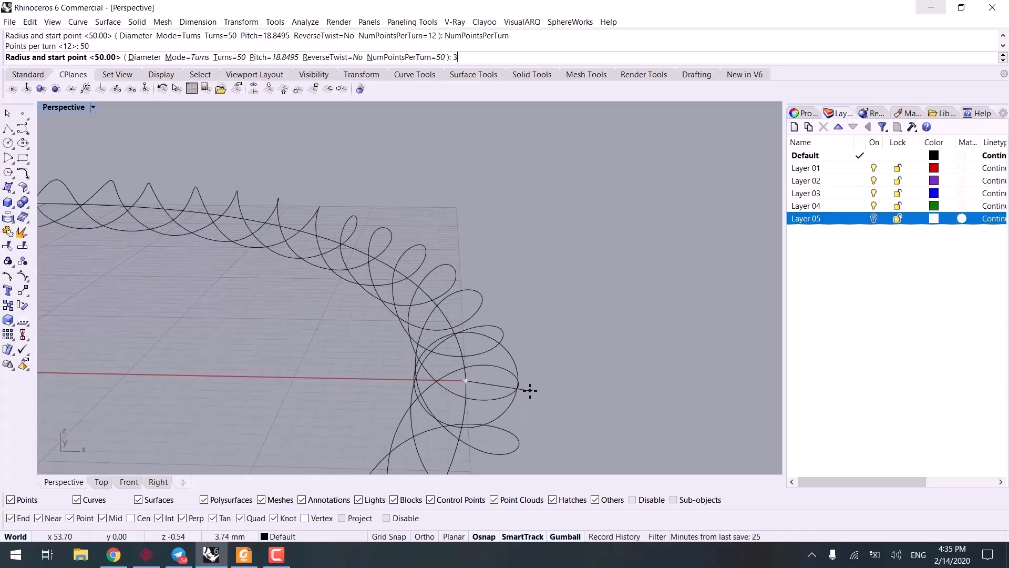
{"action": "type", "text": "3"}
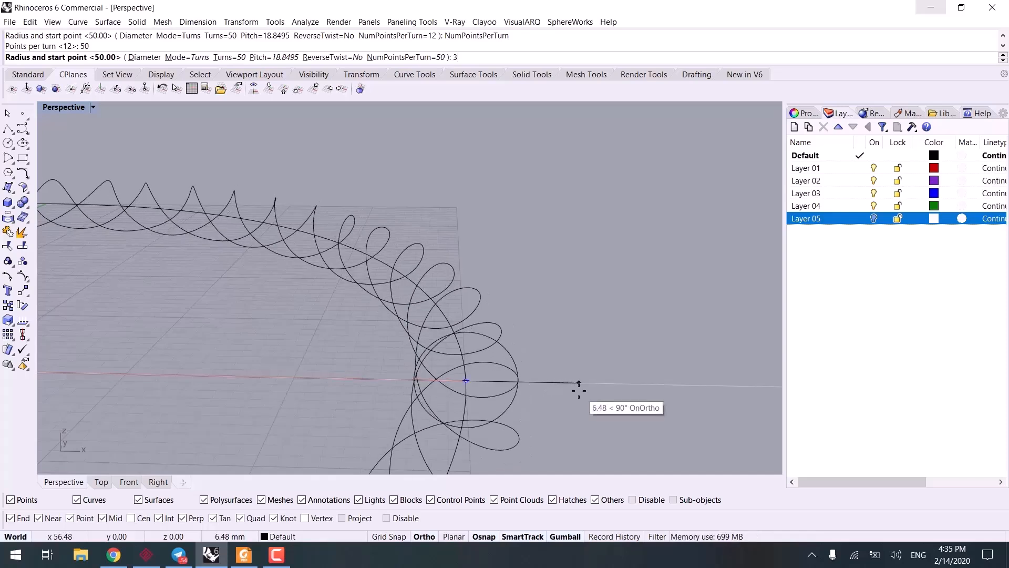
{"action": "key", "text": "Return"}
{"action": "scroll", "coordinate": [573, 405], "scroll_direction": "down", "scroll_amount": 2}
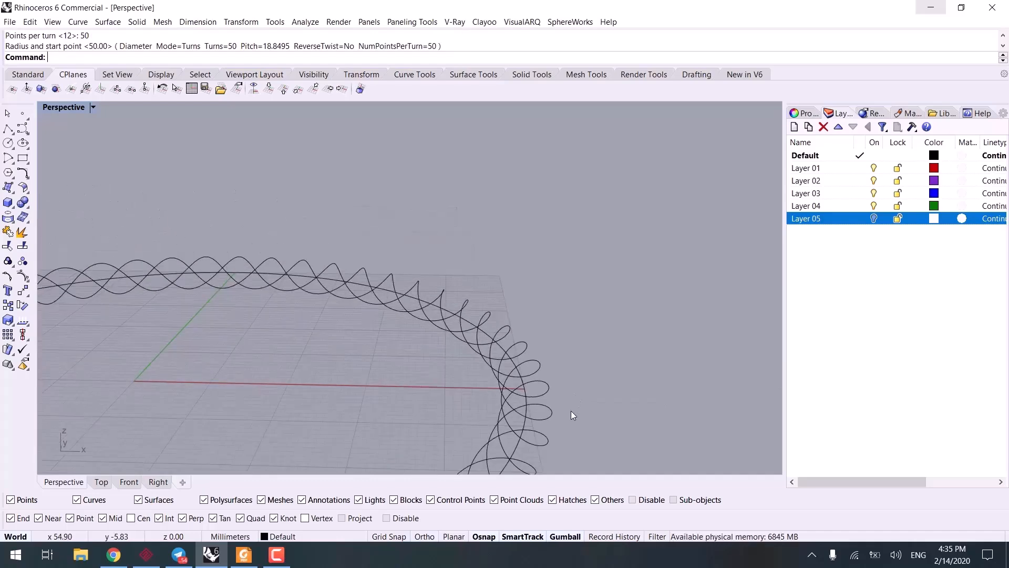
Step: Create a closed pipe of radius 2 along the helix around the circle, without additional radius points
{"action": "right_click_drag", "start_coordinate": [572, 413], "coordinate": [566, 400]}
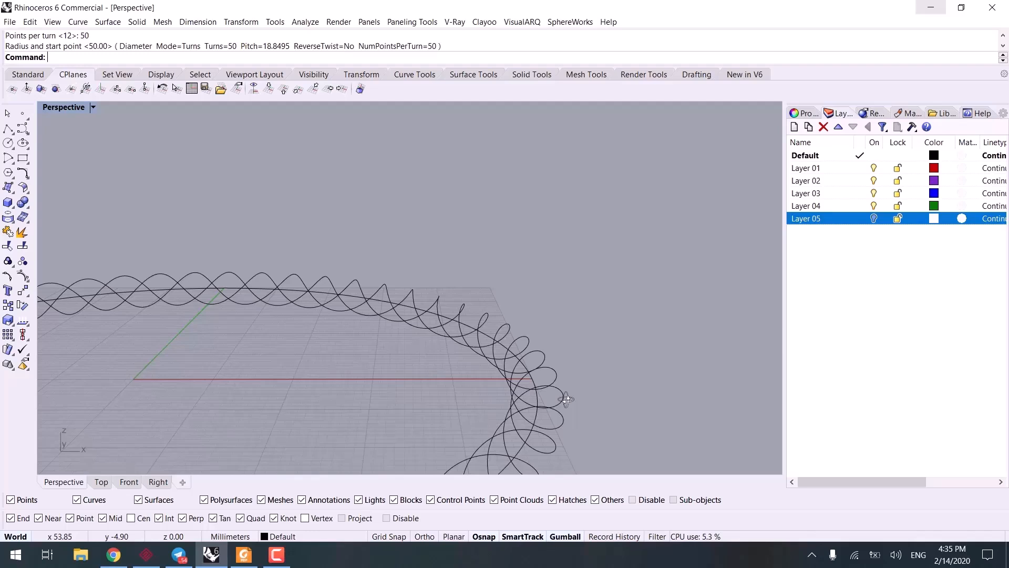
{"action": "left_click", "coordinate": [552, 383]}
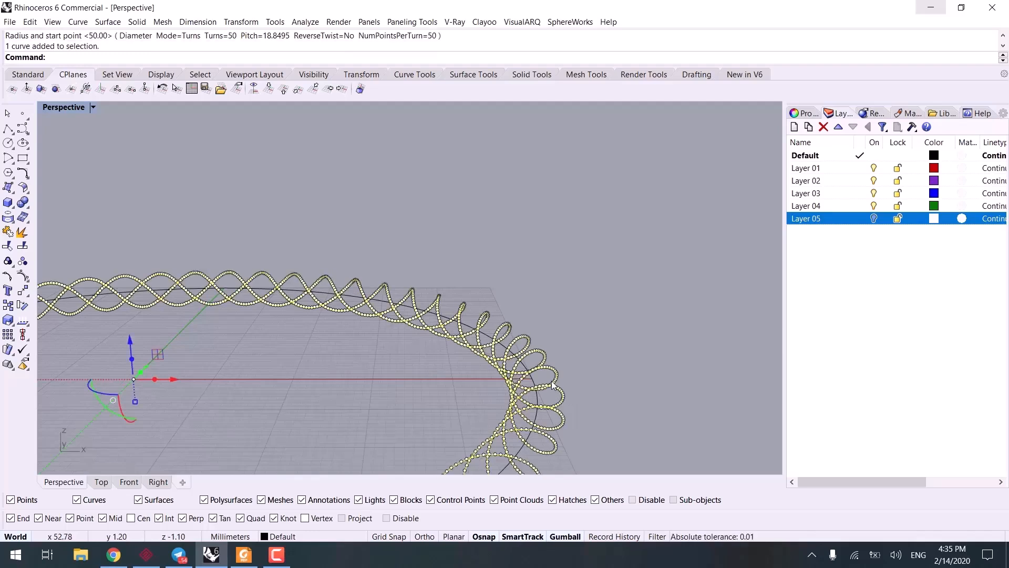
{"action": "type", "text": "Pipe"}
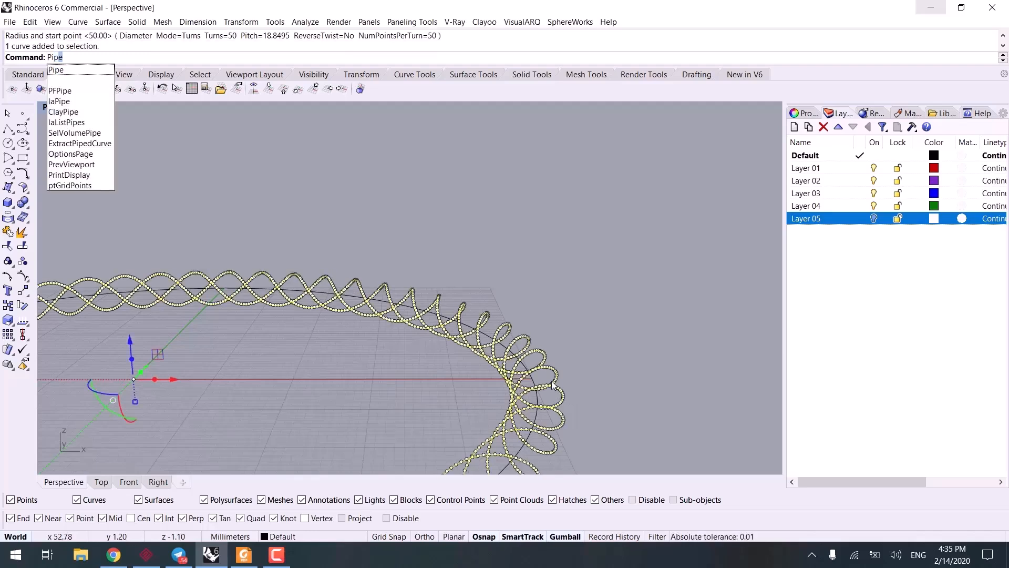
{"action": "key", "text": "Return"}
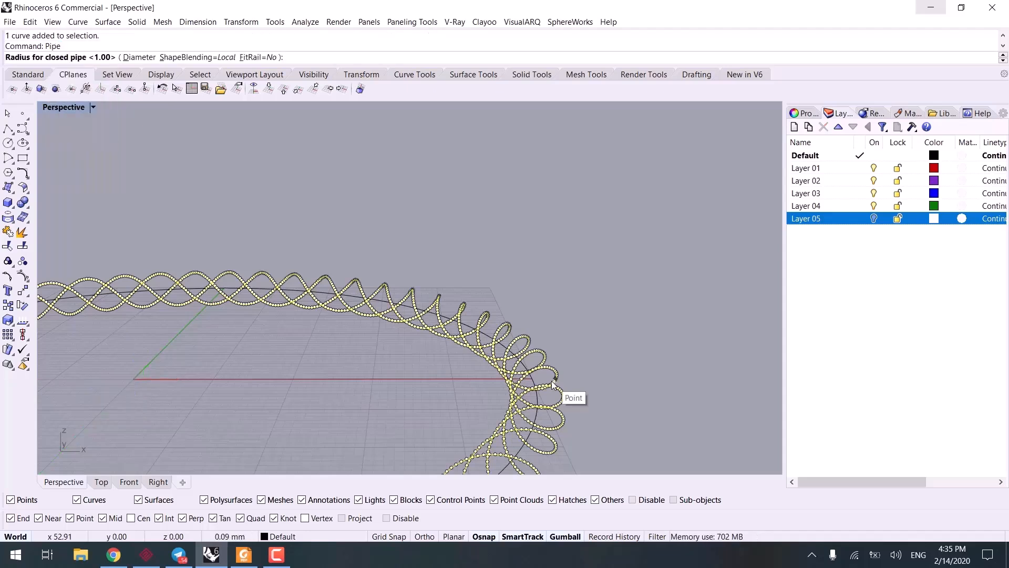
{"action": "type", "text": "2"}
{"action": "key", "text": "Return"}
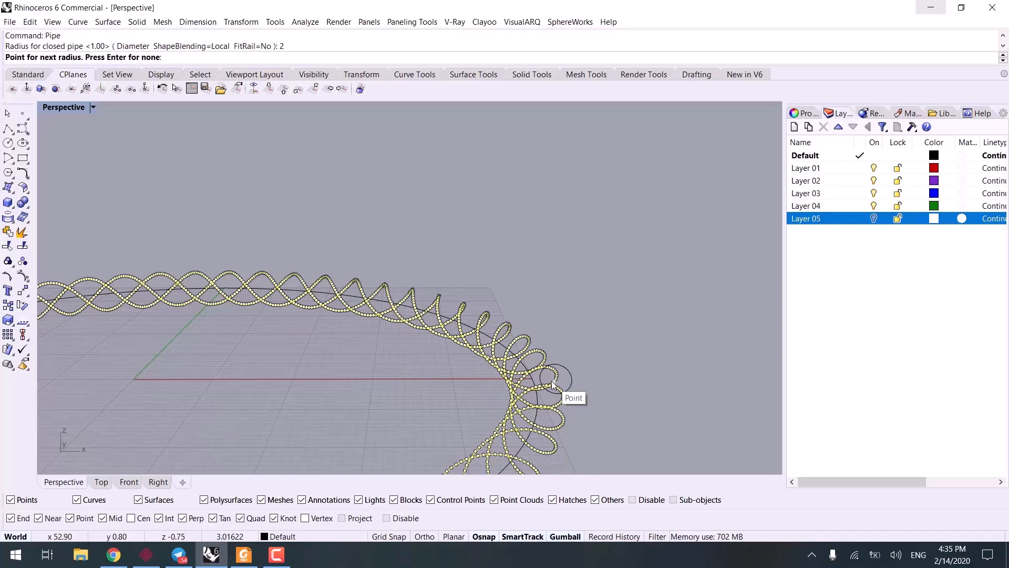
{"action": "key", "text": "Return"}
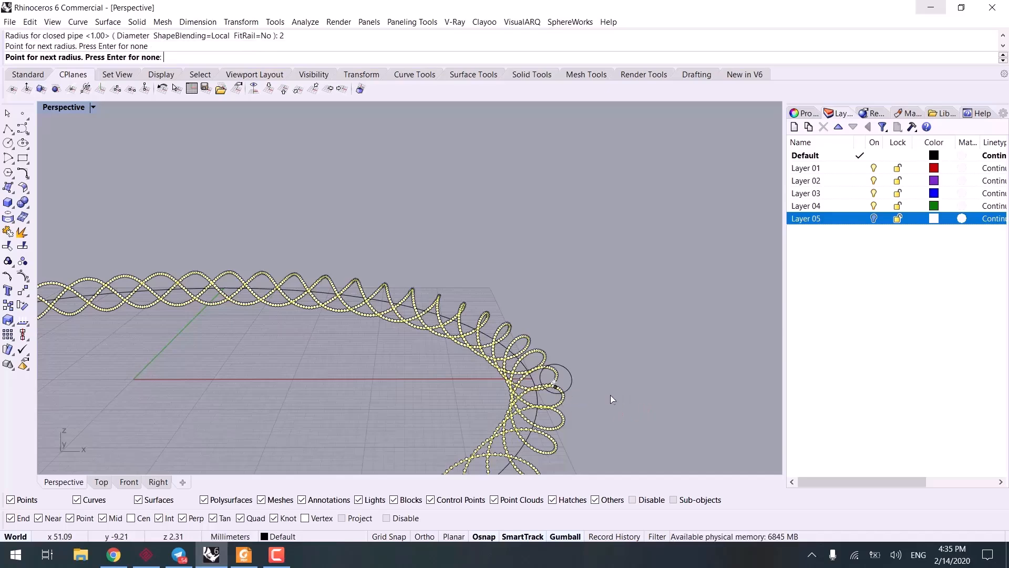
{"action": "key", "text": "Return"}
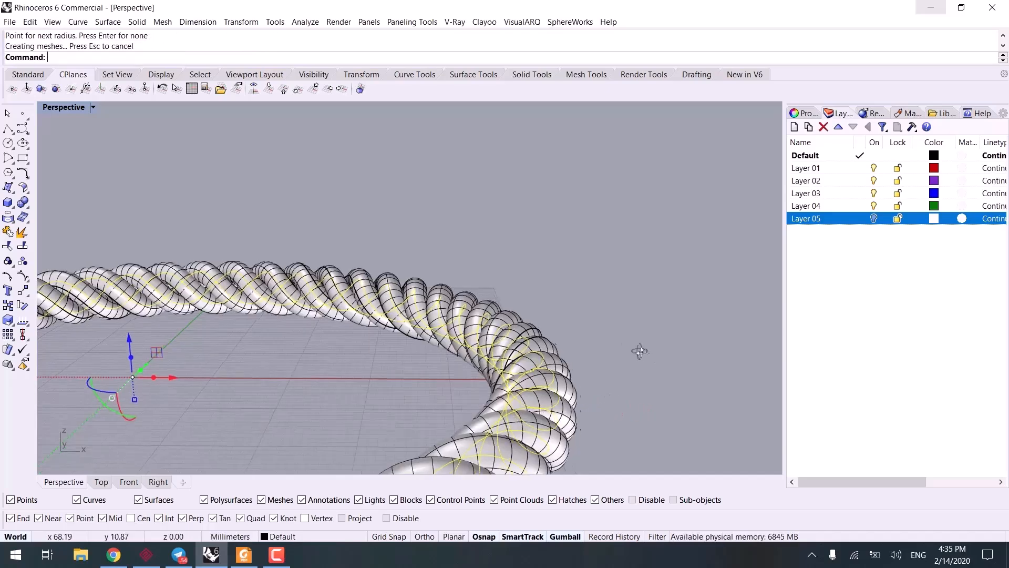
Step: Assign the Metal material to the rope pipe and view it in Rendered display mode
{"action": "right_click_drag", "start_coordinate": [640, 351], "coordinate": [575, 387]}
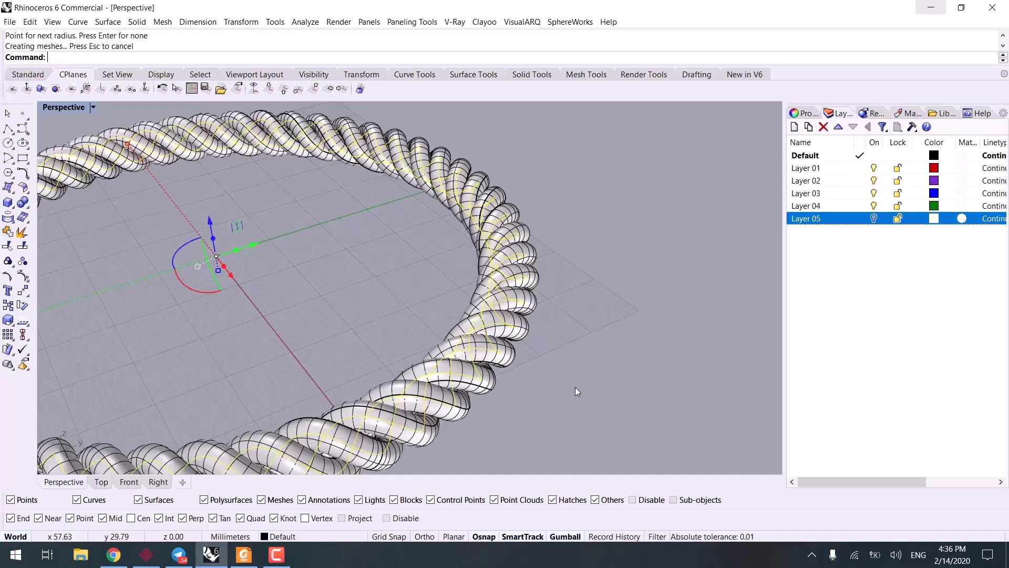
{"action": "left_click", "coordinate": [575, 386]}
{"action": "scroll", "coordinate": [576, 361], "scroll_direction": "down", "scroll_amount": 5}
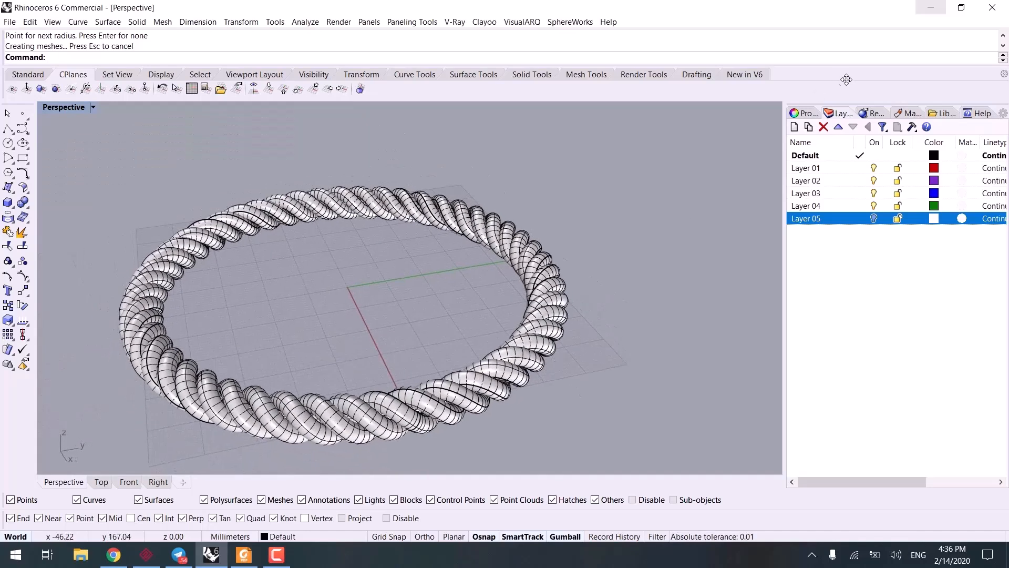
{"action": "left_click", "coordinate": [906, 113]}
{"action": "left_click_drag", "start_coordinate": [801, 156], "coordinate": [591, 296]}
{"action": "key", "text": "ctrl+alt+r"}
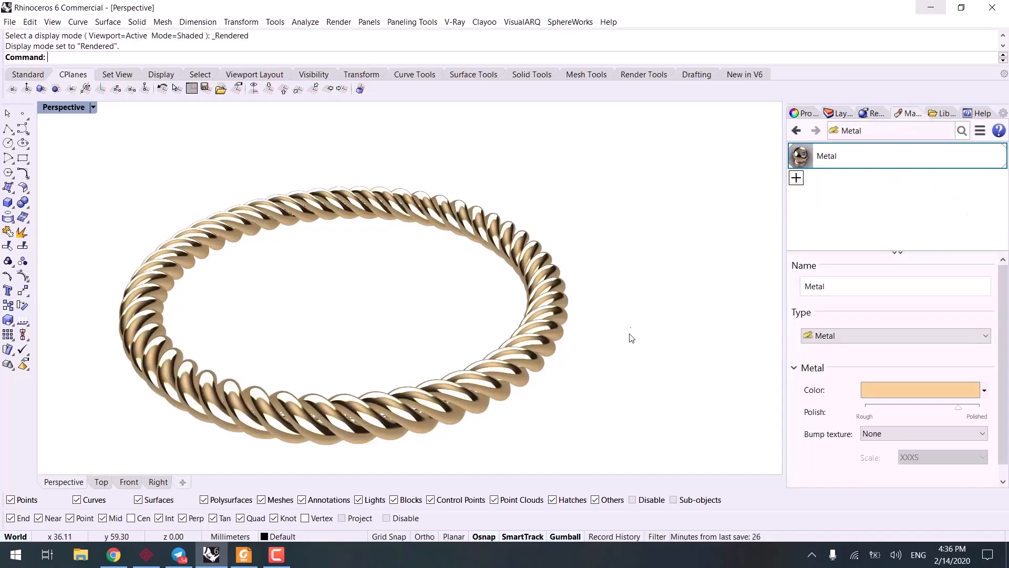
{"action": "mouse_move", "coordinate": [629, 338]}
{"action": "right_mouse_down"}
{"action": "mouse_move", "coordinate": [580, 349]}
{"action": "mouse_move", "coordinate": [468, 333]}
{"action": "mouse_move", "coordinate": [349, 333]}
{"action": "mouse_move", "coordinate": [274, 315]}
{"action": "mouse_move", "coordinate": [510, 351]}
{"action": "mouse_move", "coordinate": [523, 317]}
{"action": "mouse_move", "coordinate": [461, 396]}
{"action": "mouse_move", "coordinate": [465, 389]}
{"action": "right_mouse_up"}
Step: Return to Shaded display and move the rope pipe together with its curves off the grid along the Y axis
{"action": "key", "text": "ctrl+alt+s"}
{"action": "scroll", "coordinate": [515, 331], "scroll_direction": "down", "scroll_amount": 6}
{"action": "left_click_drag", "start_coordinate": [465, 389], "coordinate": [440, 317]}
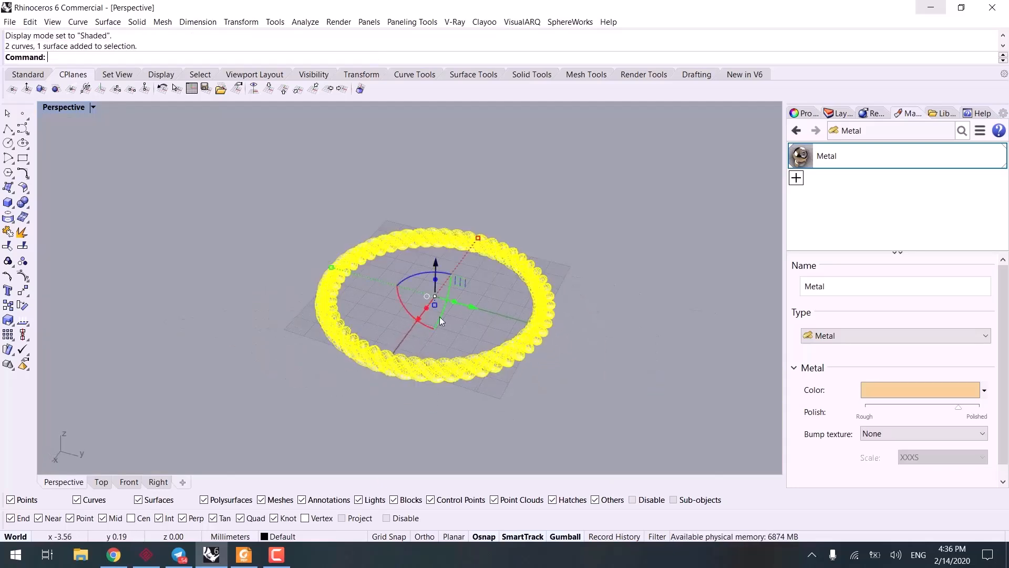
{"action": "right_click_drag", "start_coordinate": [439, 316], "coordinate": [480, 303]}
{"action": "left_click_drag", "start_coordinate": [450, 291], "coordinate": [253, 332]}
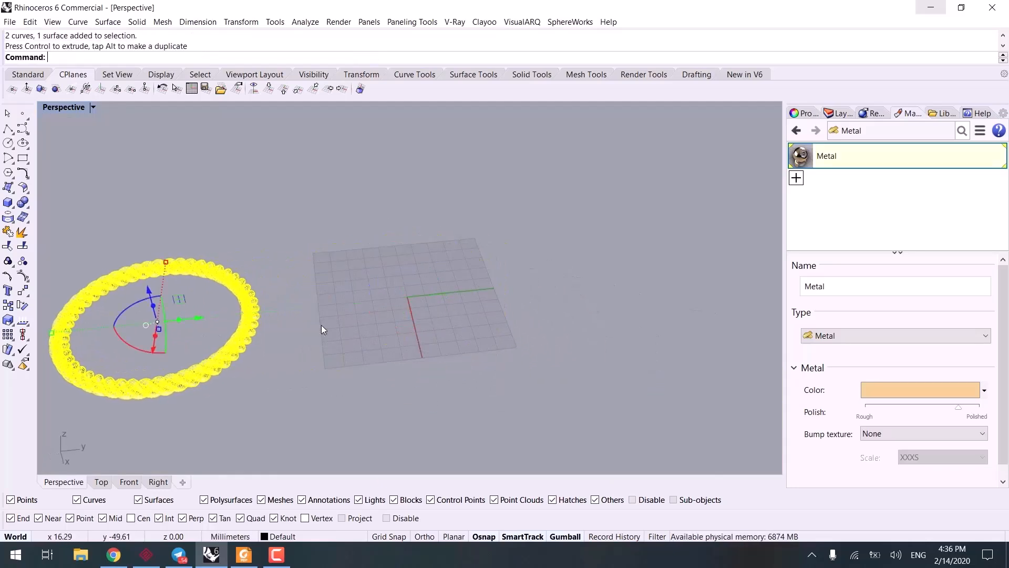
{"action": "left_click", "coordinate": [465, 355]}
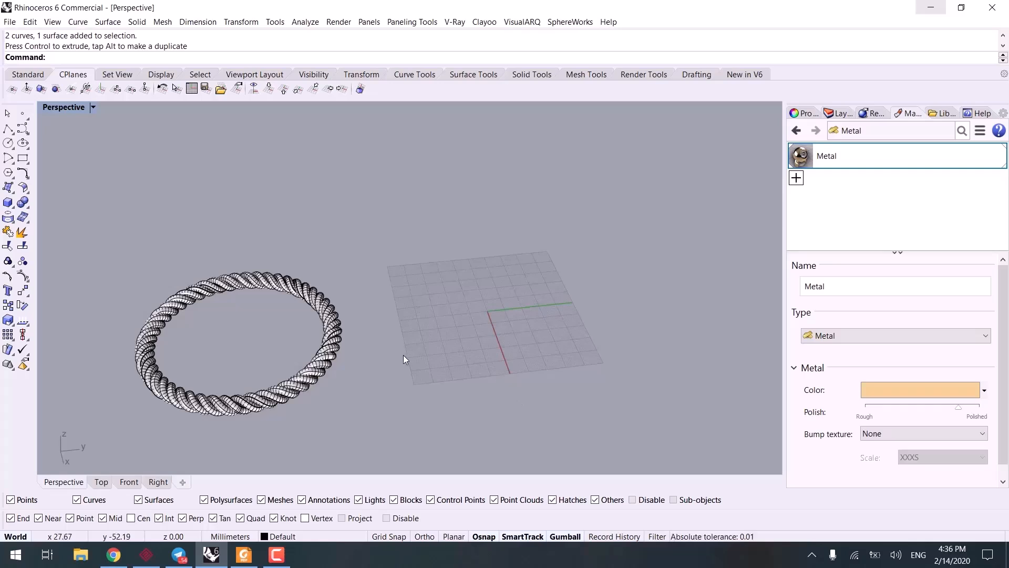
Step: Select all curves with SelCrv and move them along the Y axis back onto the grid, away from the rope
{"action": "type", "text": "SelCrv"}
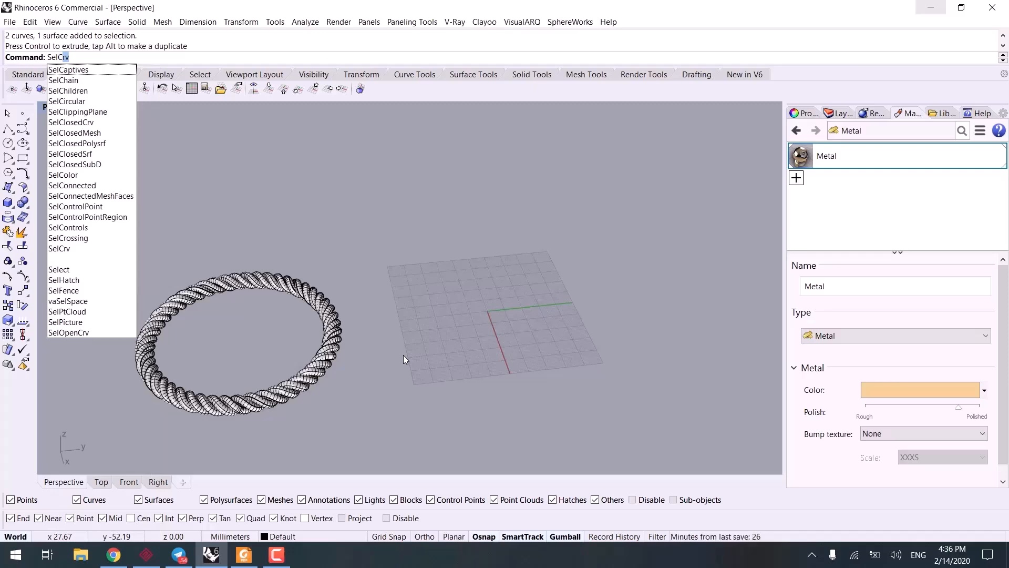
{"action": "key", "text": "Return"}
{"action": "left_click_drag", "start_coordinate": [285, 328], "coordinate": [538, 317]}
{"action": "left_click", "coordinate": [598, 430]}
Step: Delete the coiled helix curve on the grid, keeping only the flat circular path
{"action": "scroll", "coordinate": [589, 387], "scroll_direction": "up", "scroll_amount": 6}
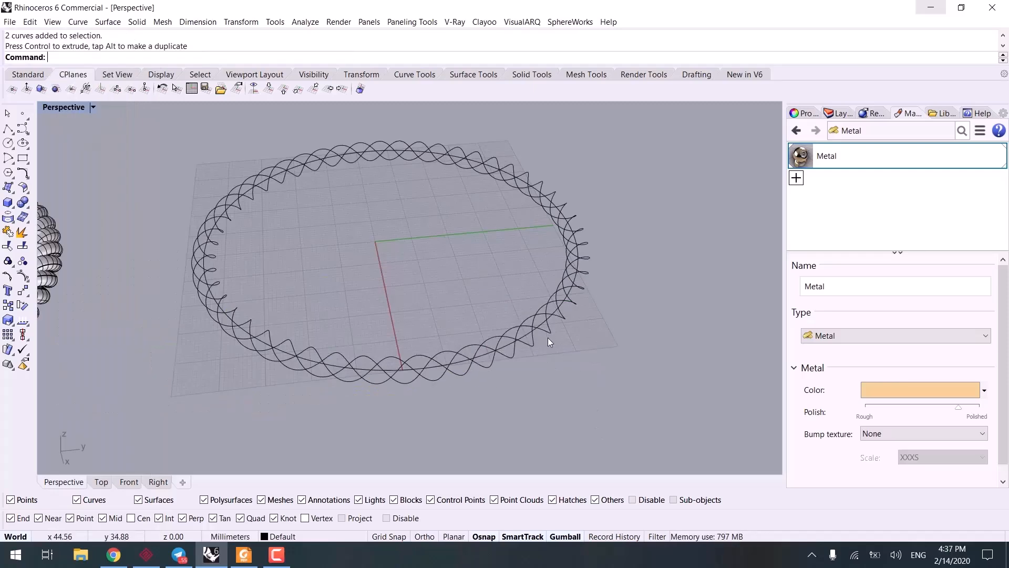
{"action": "left_click", "coordinate": [548, 329]}
{"action": "key", "text": "Delete"}
Step: Start a helix around the circular curve and set its number of turns to 25
{"action": "mouse_move", "coordinate": [567, 354]}
{"action": "right_mouse_down"}
{"action": "mouse_move", "coordinate": [509, 356]}
{"action": "mouse_move", "coordinate": [492, 264]}
{"action": "right_mouse_up"}
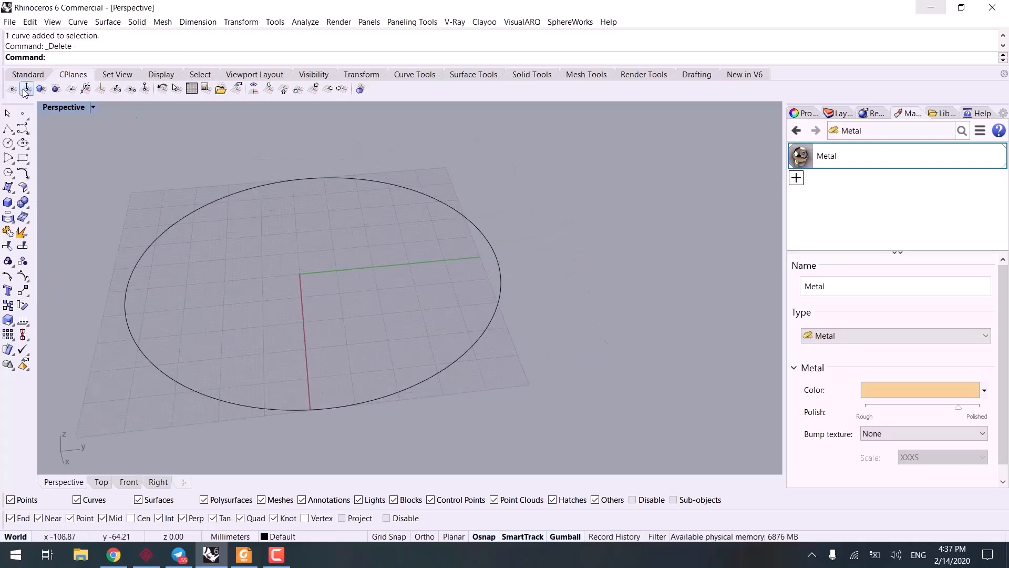
{"action": "left_click", "coordinate": [27, 74]}
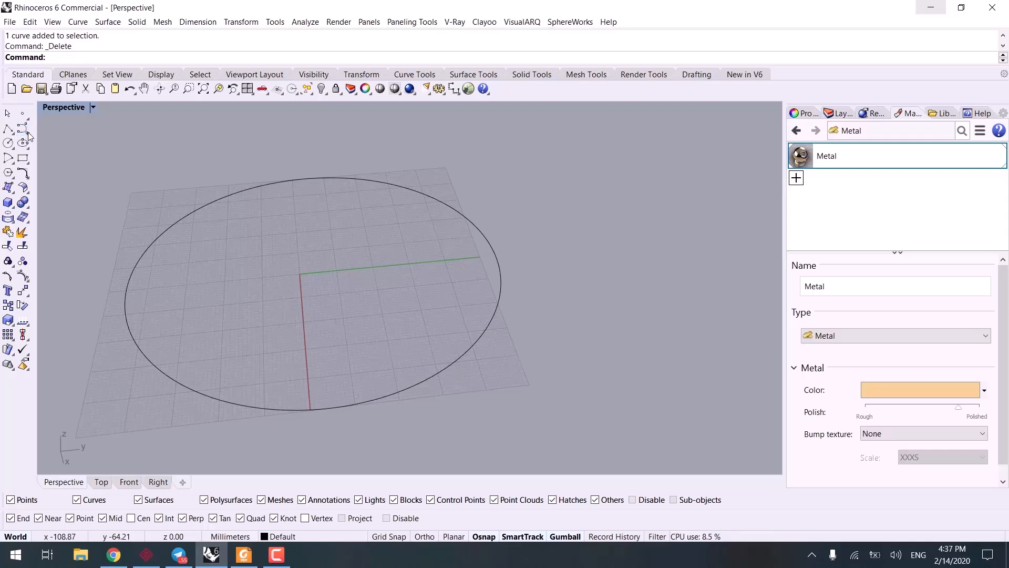
{"action": "left_click", "coordinate": [24, 130]}
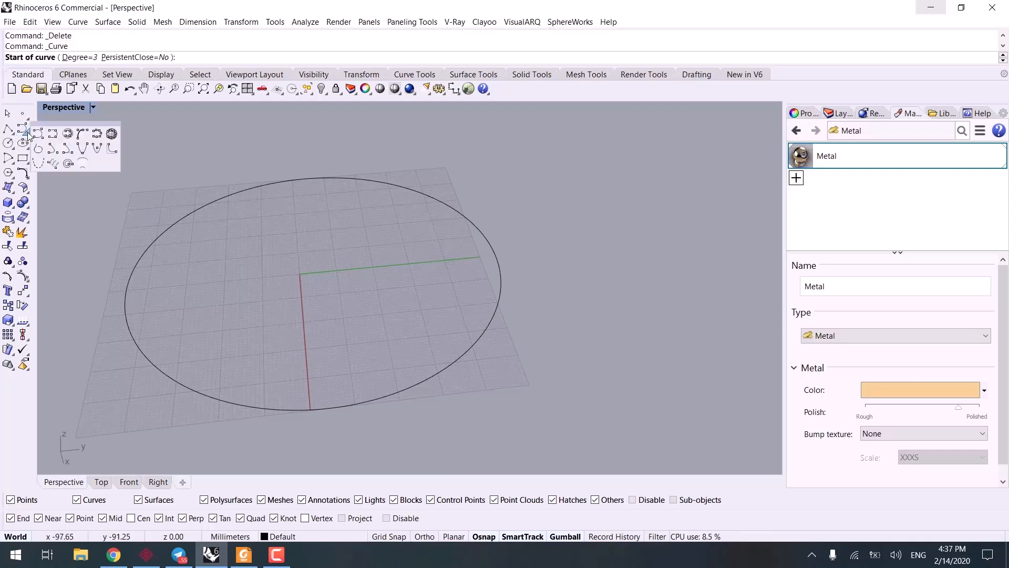
{"action": "left_click", "coordinate": [54, 150]}
{"action": "left_click", "coordinate": [110, 57]}
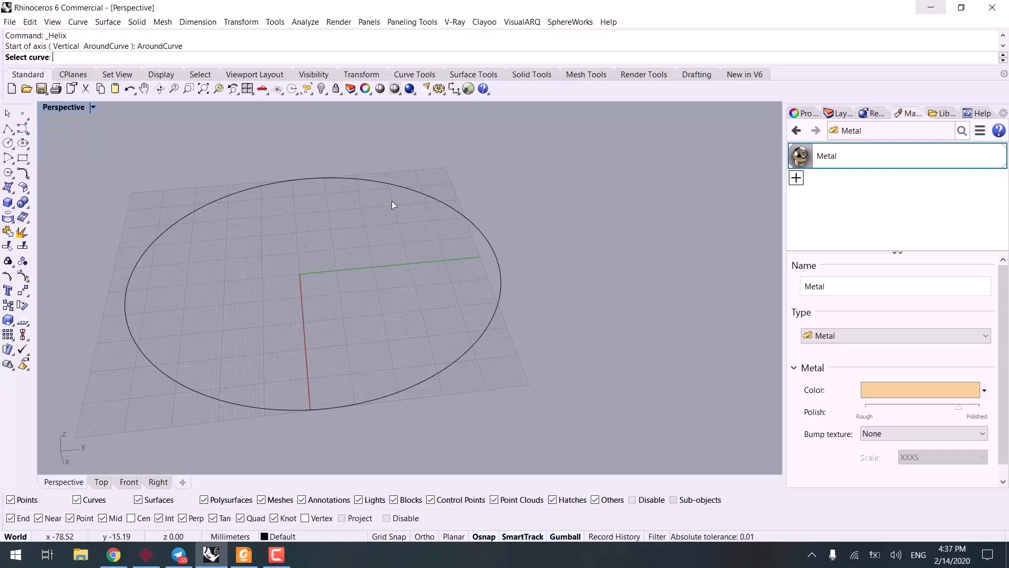
{"action": "left_click", "coordinate": [494, 250]}
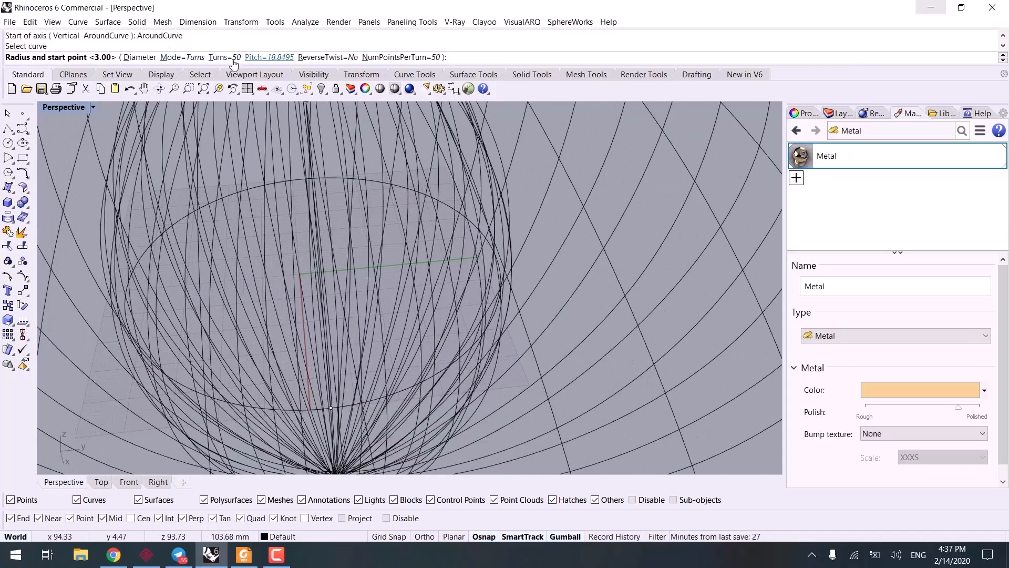
{"action": "left_click", "coordinate": [231, 57]}
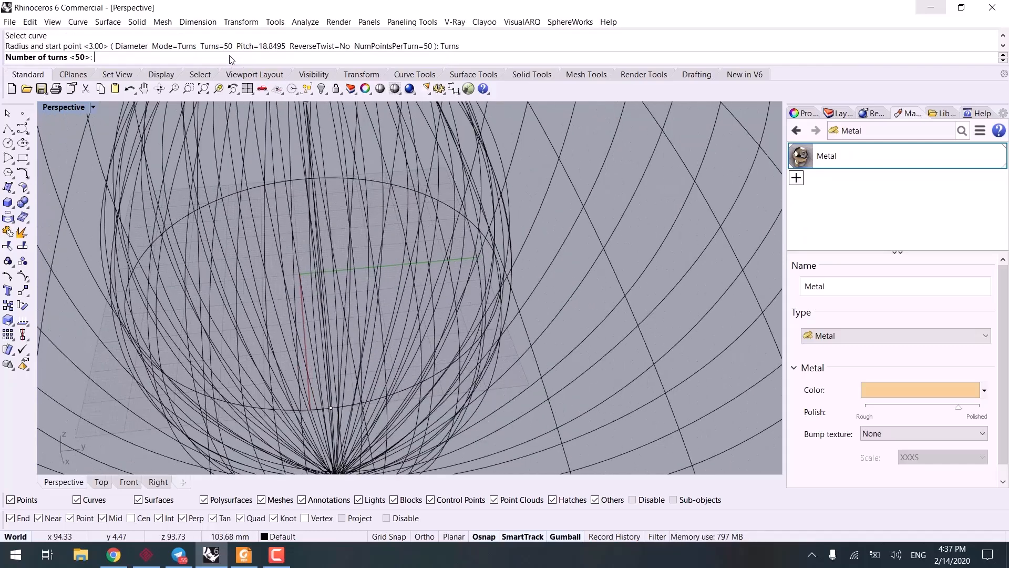
{"action": "type", "text": "25"}
{"action": "key", "text": "Return"}
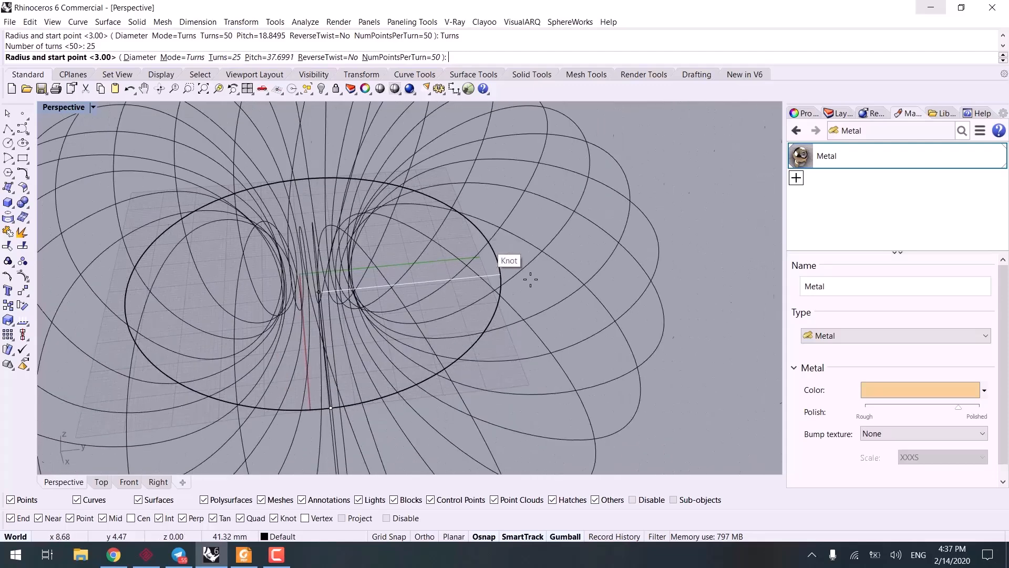
{"action": "scroll", "coordinate": [542, 302], "scroll_direction": "up", "scroll_amount": 1}
{"action": "type", "text": "3"}
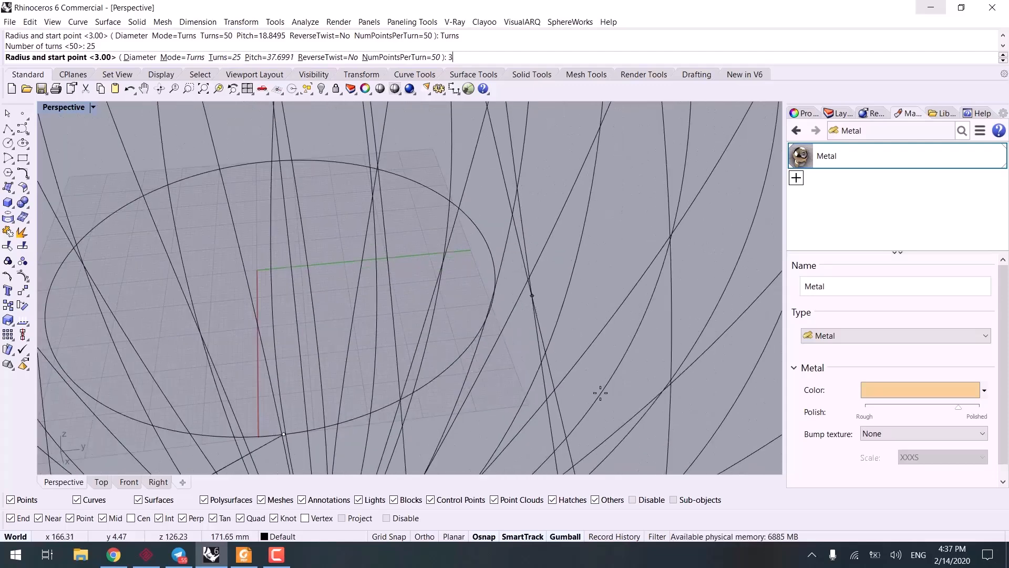
{"action": "left_click", "coordinate": [138, 58]}
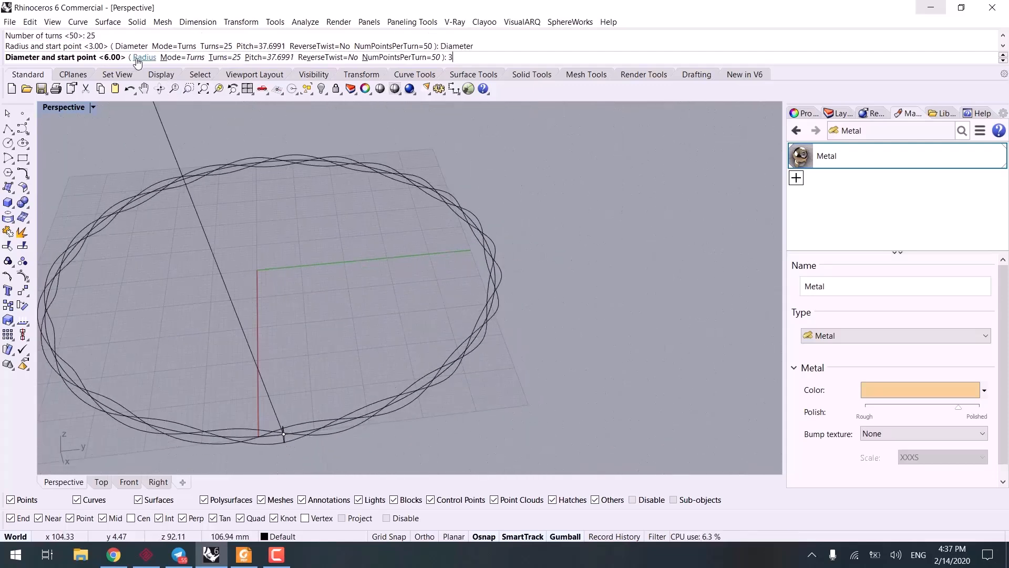
{"action": "key", "text": "BackSpace"}
{"action": "type", "text": "6"}
{"action": "key", "text": "Return"}
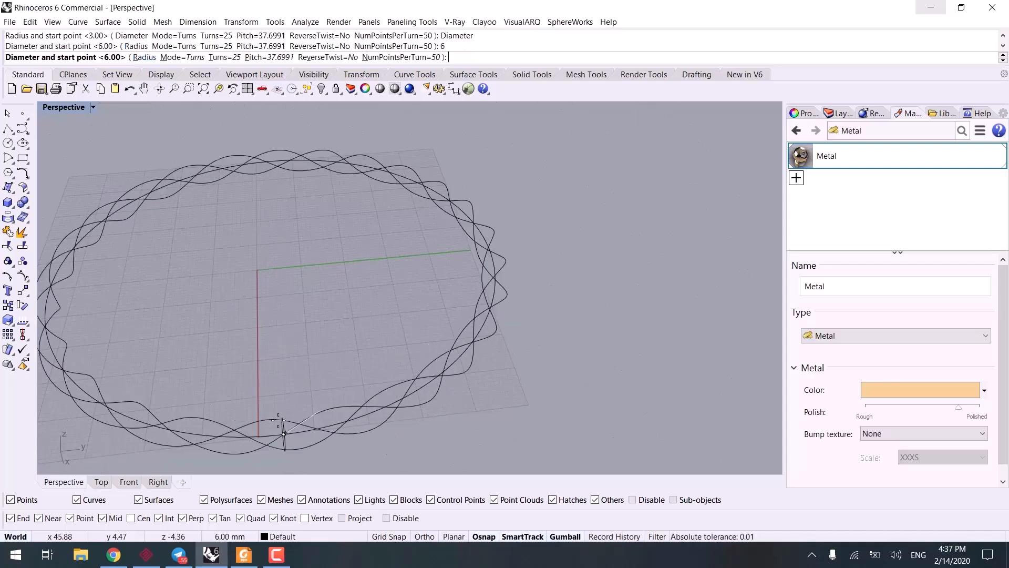
{"action": "right_click_drag", "start_coordinate": [386, 447], "coordinate": [538, 285]}
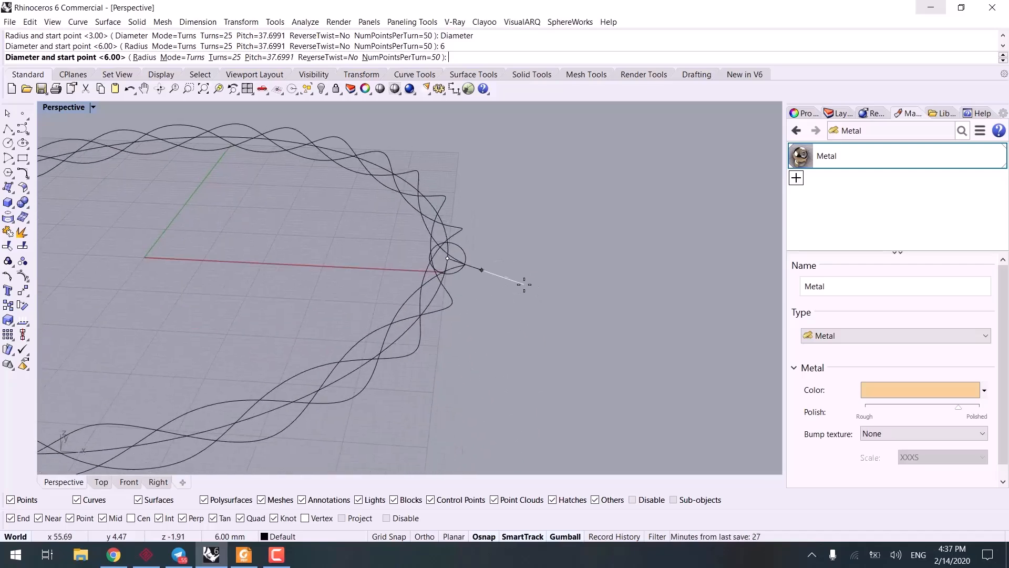
{"action": "key", "text": "Escape"}
Step: Create a helix of radius 3 around the circular curve, constraining its start point straight outward from the circle with Ortho
{"action": "right_click_drag", "start_coordinate": [470, 283], "coordinate": [473, 310]}
{"action": "right_click", "coordinate": [473, 310]}
{"action": "scroll", "coordinate": [451, 297], "scroll_direction": "up", "scroll_amount": 3}
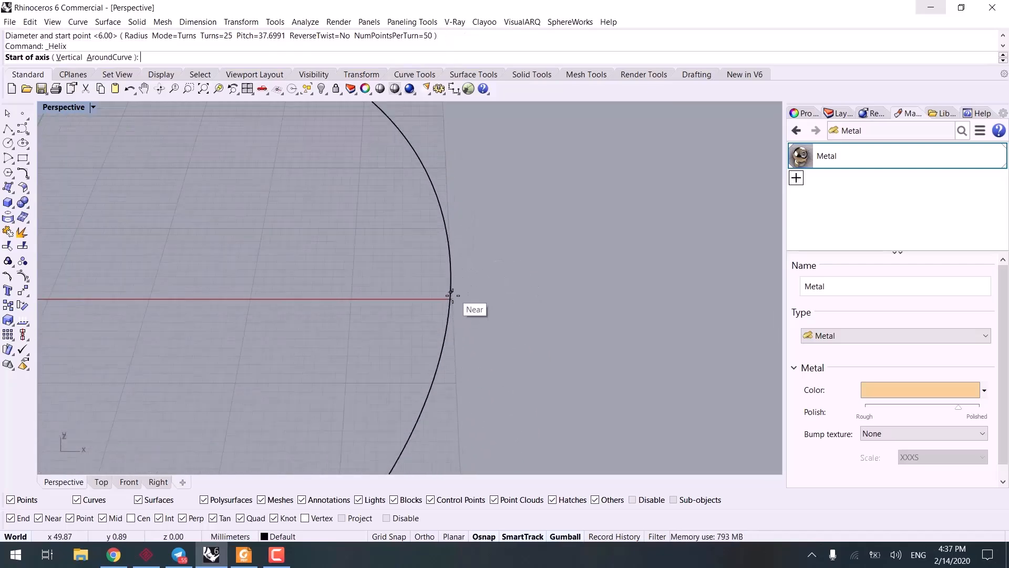
{"action": "left_click", "coordinate": [112, 57]}
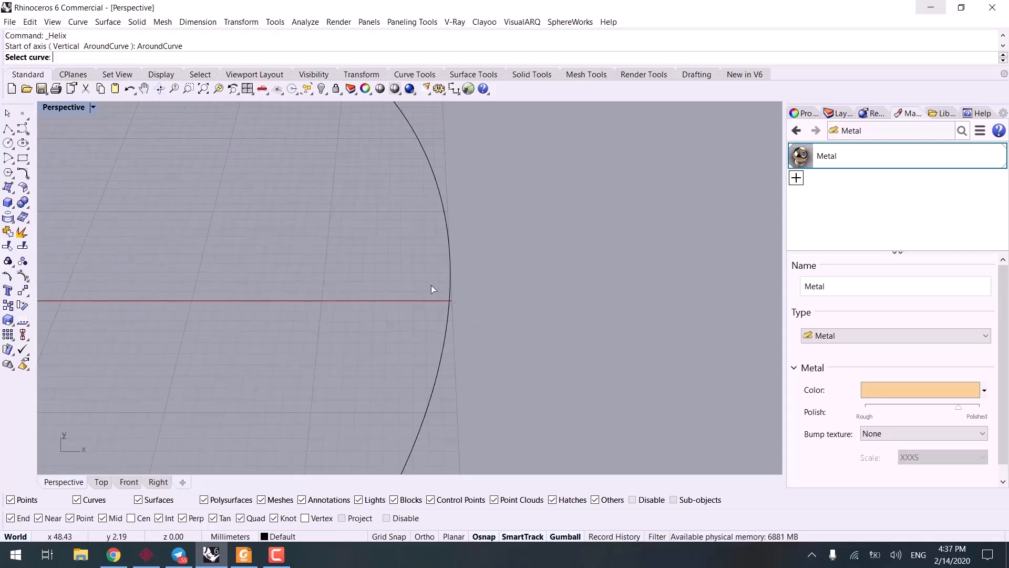
{"action": "left_click", "coordinate": [450, 300]}
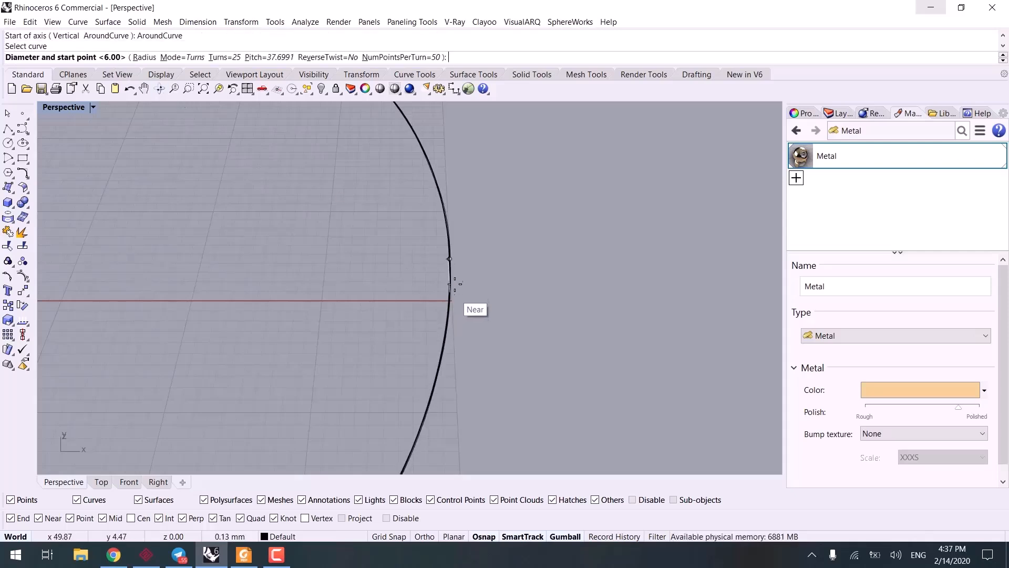
{"action": "key", "text": "F8"}
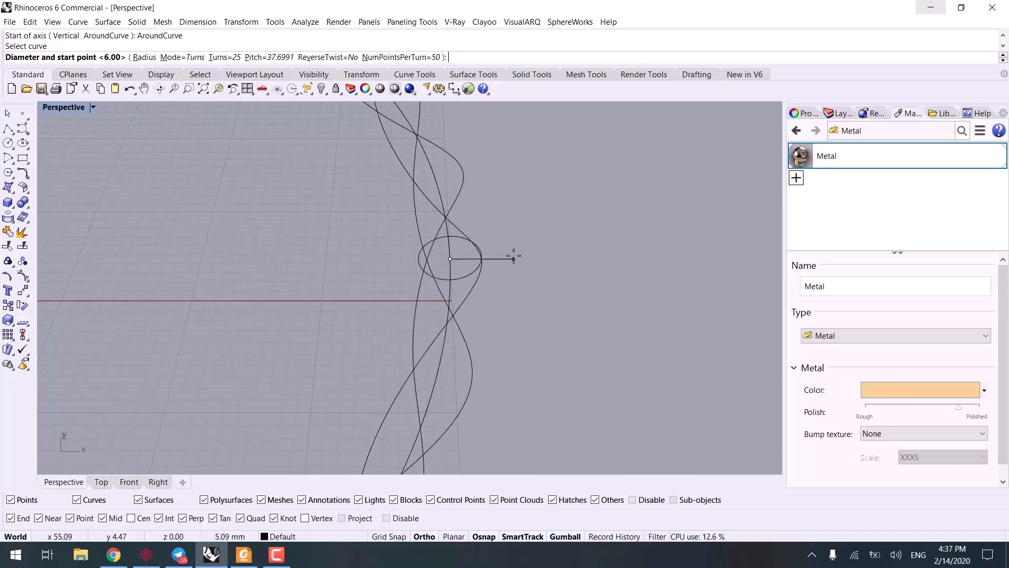
{"action": "key", "text": "F8"}
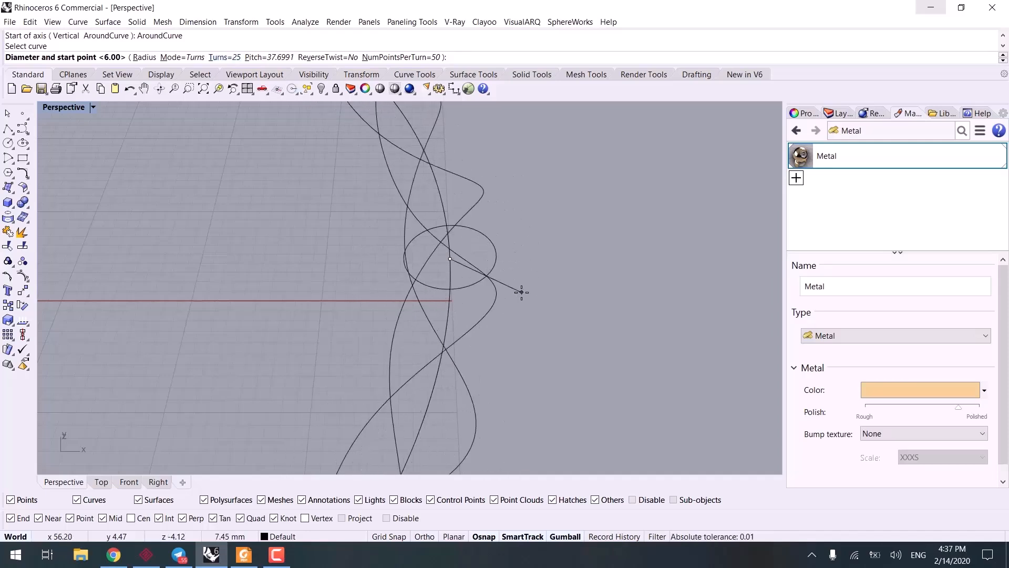
{"action": "left_click", "coordinate": [144, 58]}
{"action": "key", "text": "F8"}
{"action": "type", "text": "3"}
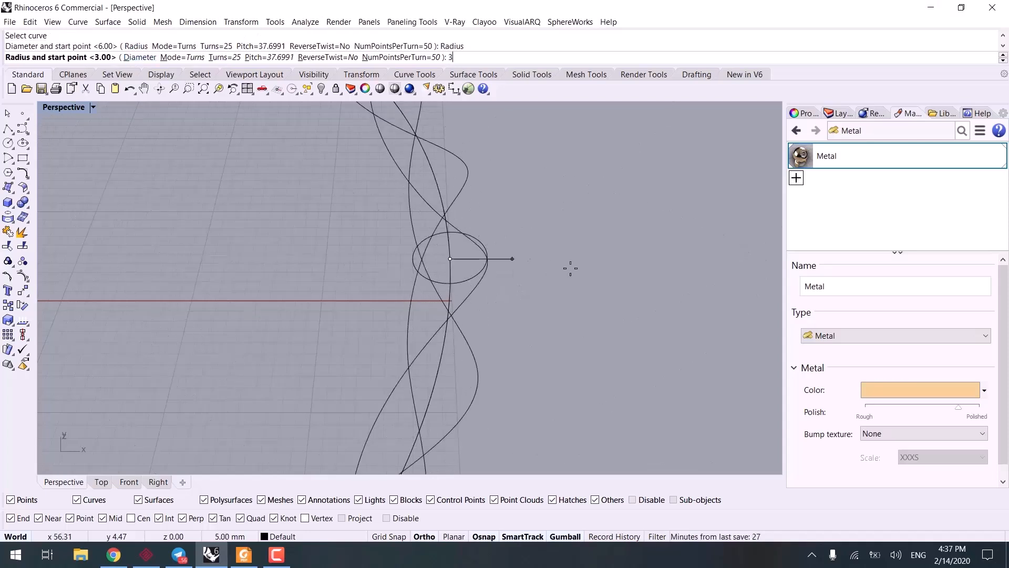
{"action": "key", "text": "Return"}
{"action": "scroll", "coordinate": [525, 360], "scroll_direction": "down", "scroll_amount": 5}
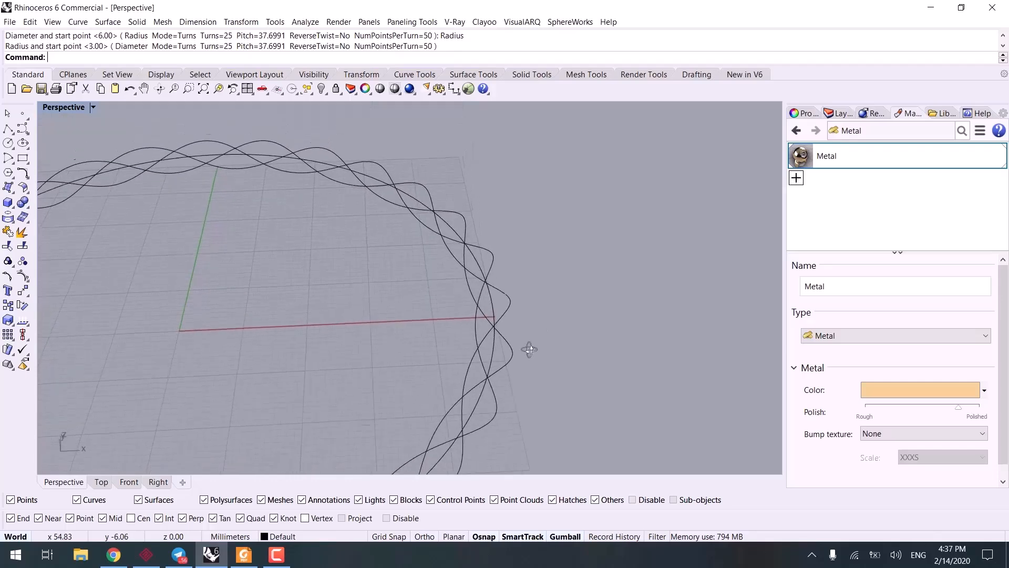
Step: Create a second helix around the same circle with ReverseTwist set to Yes and radius 3, starting toward the circle's inside
{"action": "key", "text": "Return"}
{"action": "left_click", "coordinate": [109, 56]}
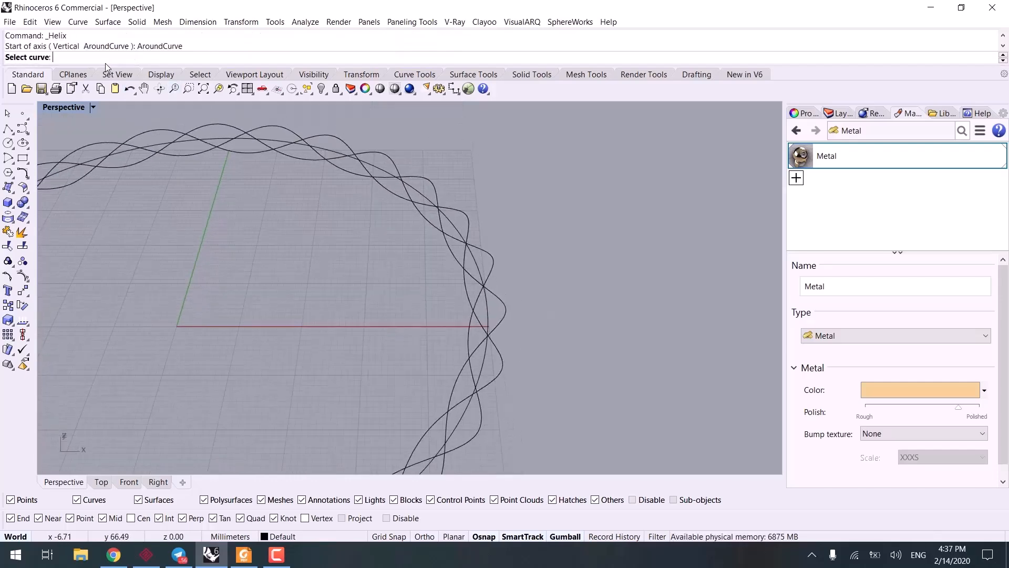
{"action": "left_click", "coordinate": [476, 326]}
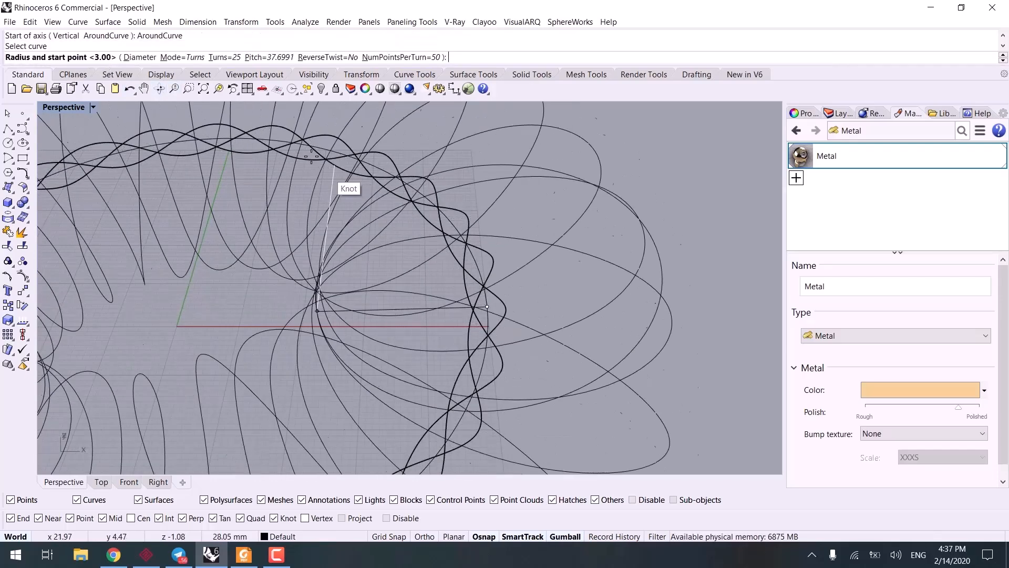
{"action": "left_click", "coordinate": [321, 58]}
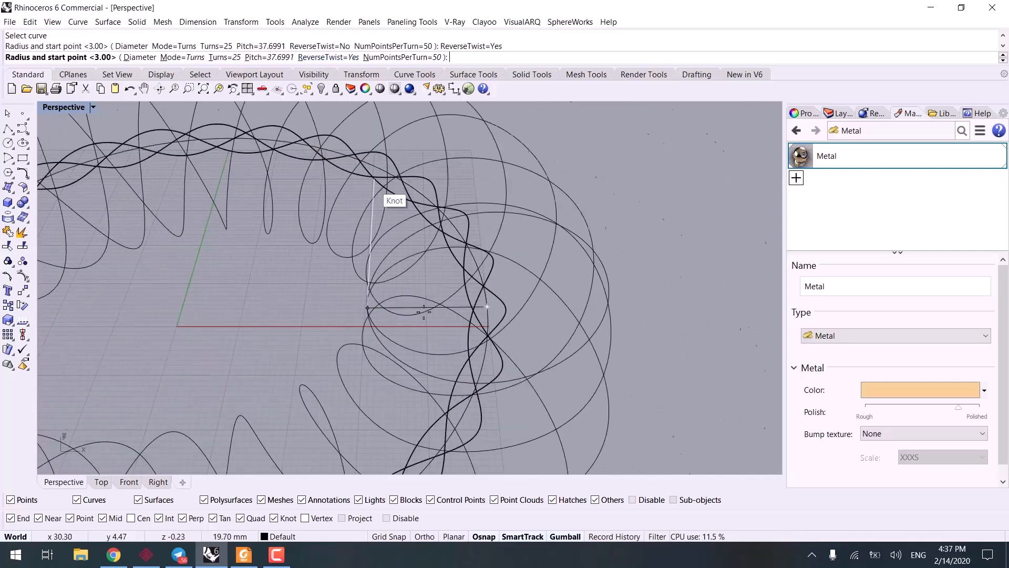
{"action": "type", "text": "3"}
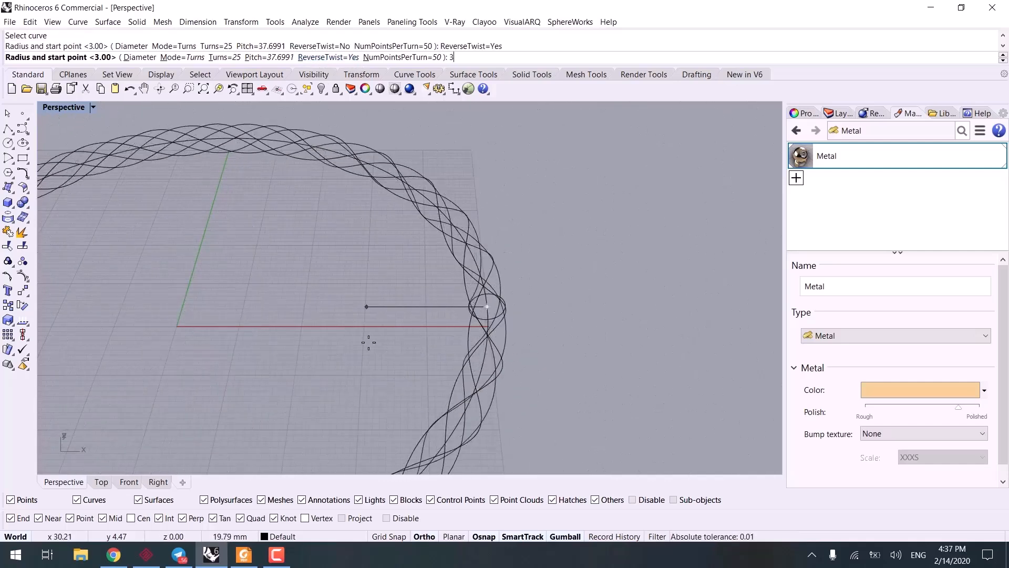
{"action": "key", "text": "Return"}
Step: Pipe the reverse-twisted helix as a closed pipe of radius 1.5 with no further radii
{"action": "right_click_drag", "start_coordinate": [361, 335], "coordinate": [503, 295]}
{"action": "left_click", "coordinate": [460, 266]}
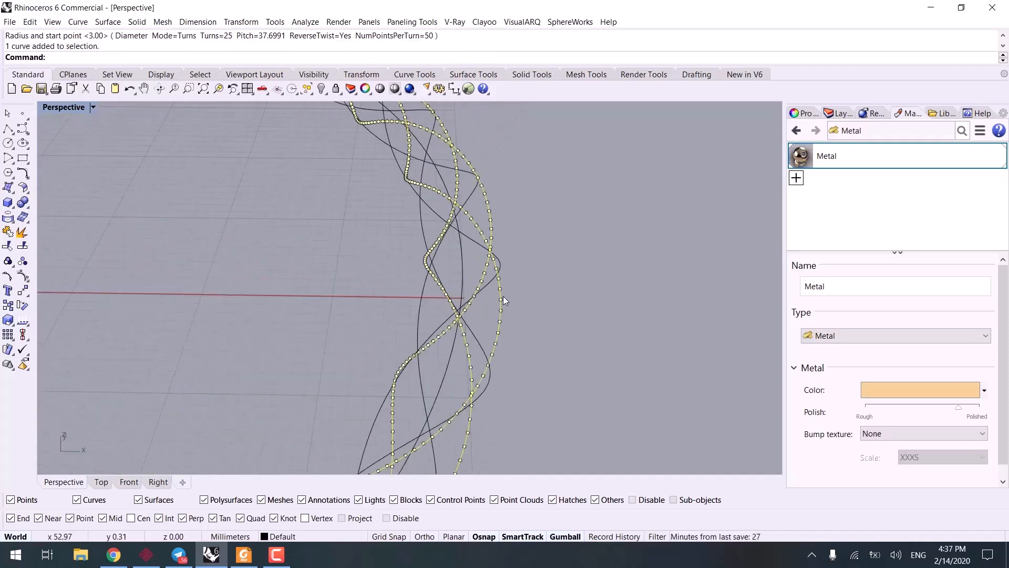
{"action": "type", "text": "Pipe"}
{"action": "key", "text": "Return"}
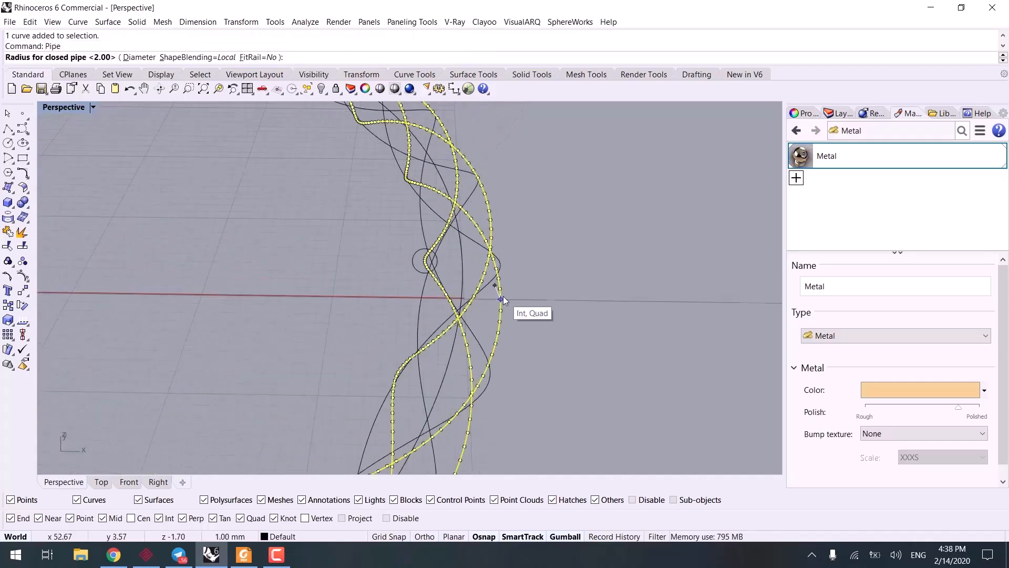
{"action": "type", "text": "1.5"}
{"action": "key", "text": "Return"}
{"action": "key", "text": "Return"}
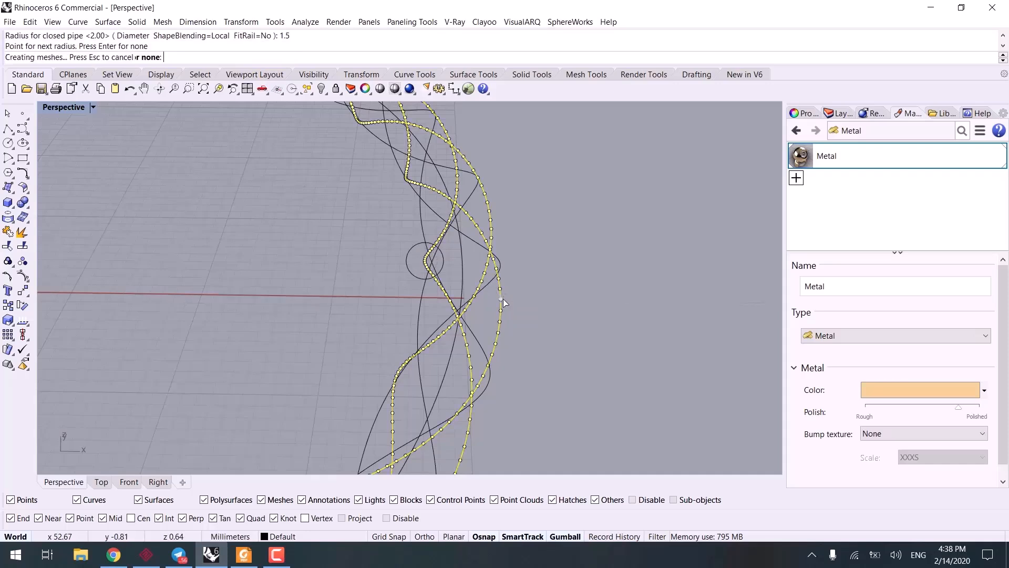
Step: Pipe the remaining helix with the same 1.5 radius and clear the selection
{"action": "left_click", "coordinate": [408, 308]}
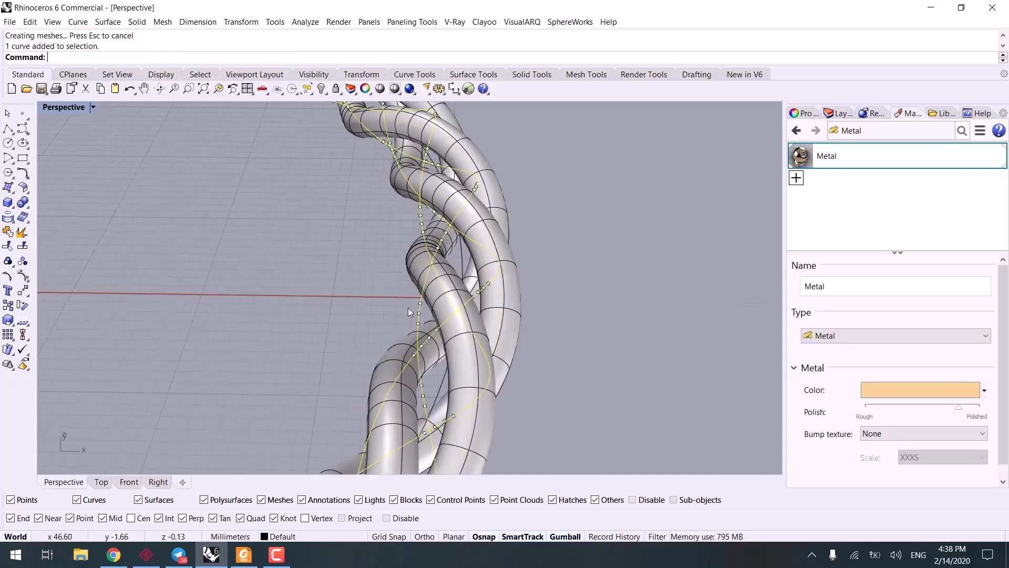
{"action": "key", "text": "Return"}
{"action": "key", "text": "Return"}
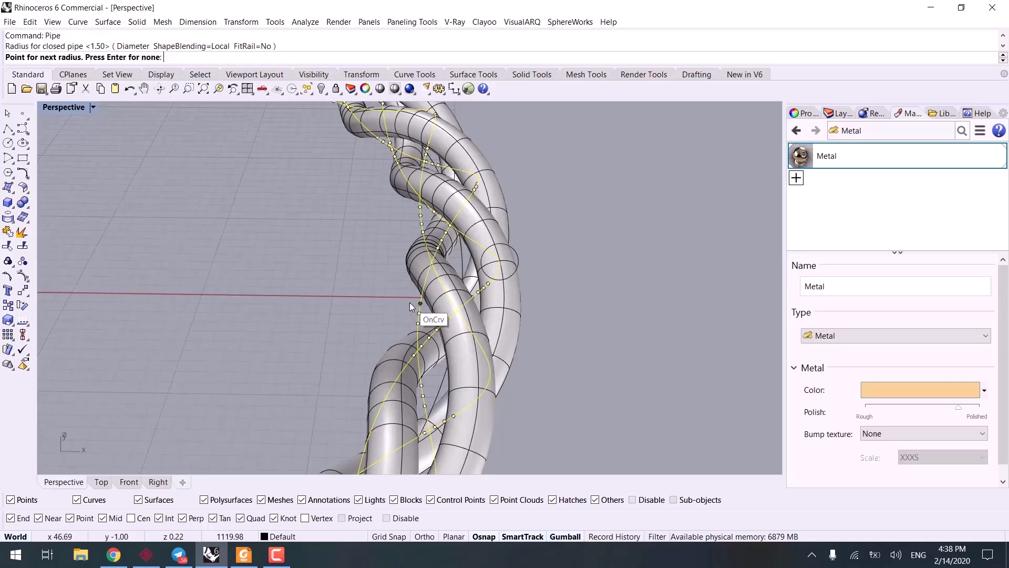
{"action": "key", "text": "Return"}
{"action": "left_click", "coordinate": [609, 317]}
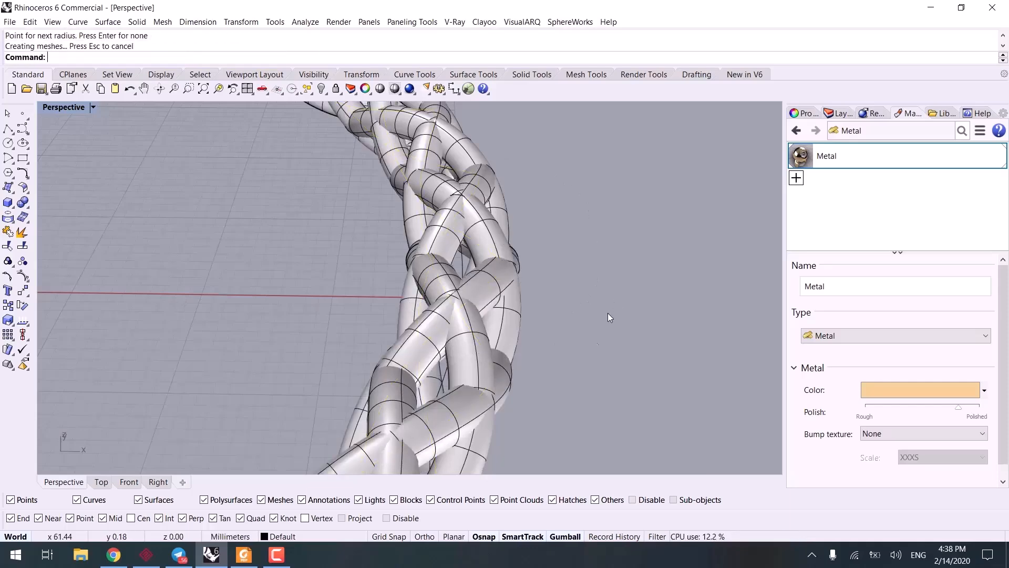
Step: Assign the existing Metal material to one of the two interlaced pipes
{"action": "scroll", "coordinate": [608, 318], "scroll_direction": "down", "scroll_amount": 5}
{"action": "right_click_drag", "start_coordinate": [589, 325], "coordinate": [573, 283]}
{"action": "left_click", "coordinate": [578, 275]}
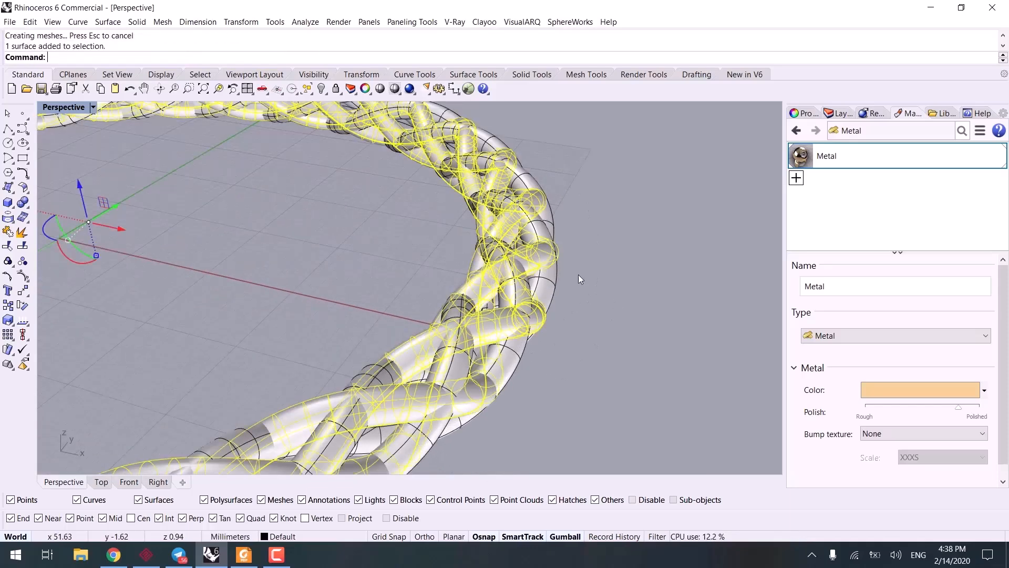
{"action": "right_click", "coordinate": [815, 157]}
{"action": "left_click", "coordinate": [828, 74]}
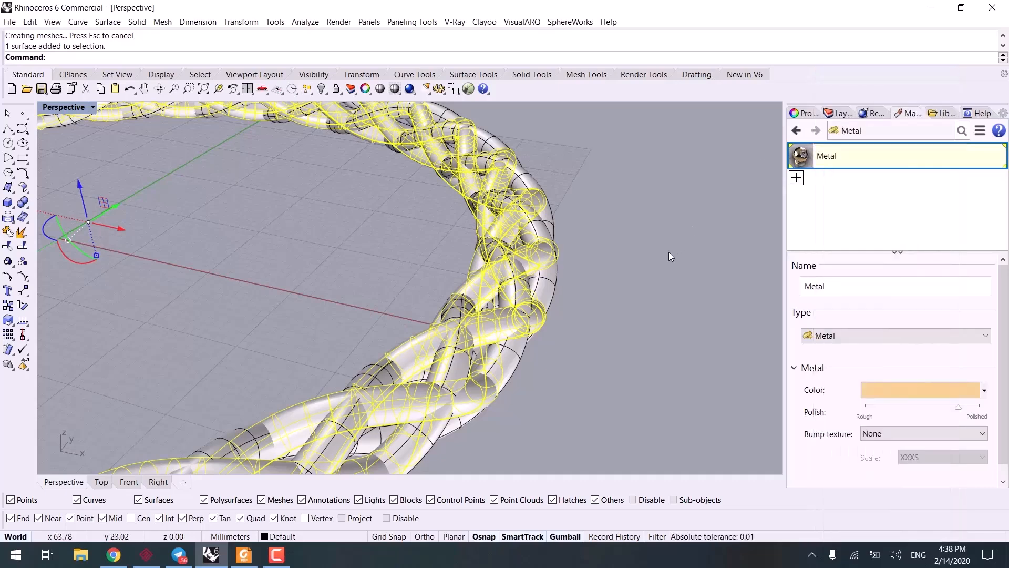
Step: Add a second Metal material and set its color to the Titanium preset
{"action": "left_click", "coordinate": [796, 178]}
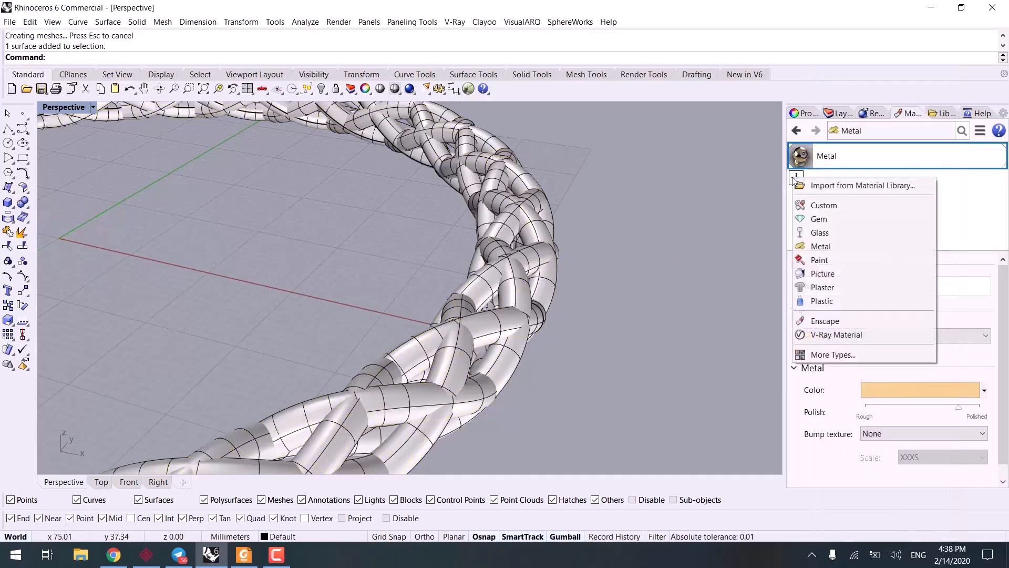
{"action": "left_click", "coordinate": [815, 245]}
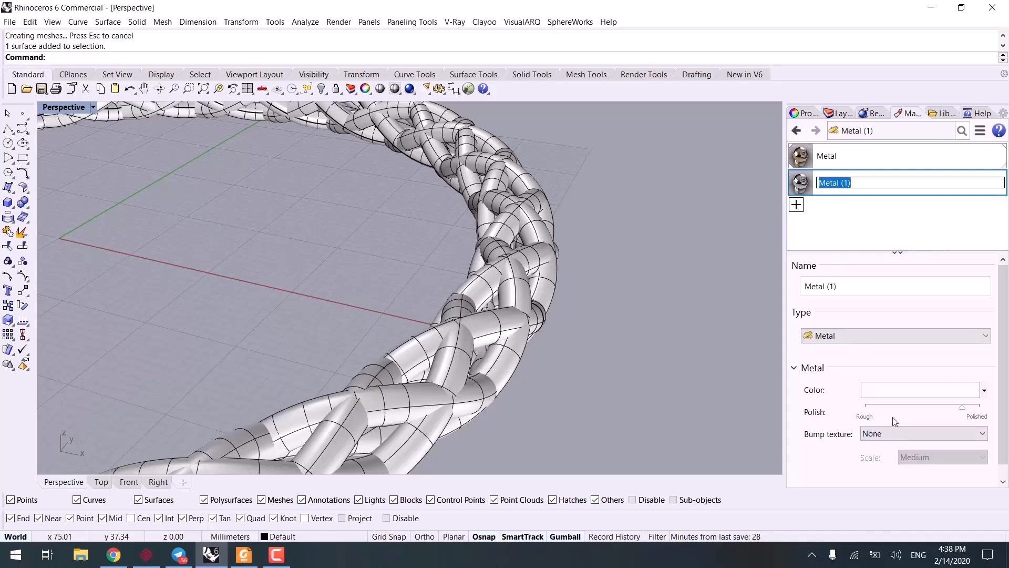
{"action": "left_click", "coordinate": [883, 393]}
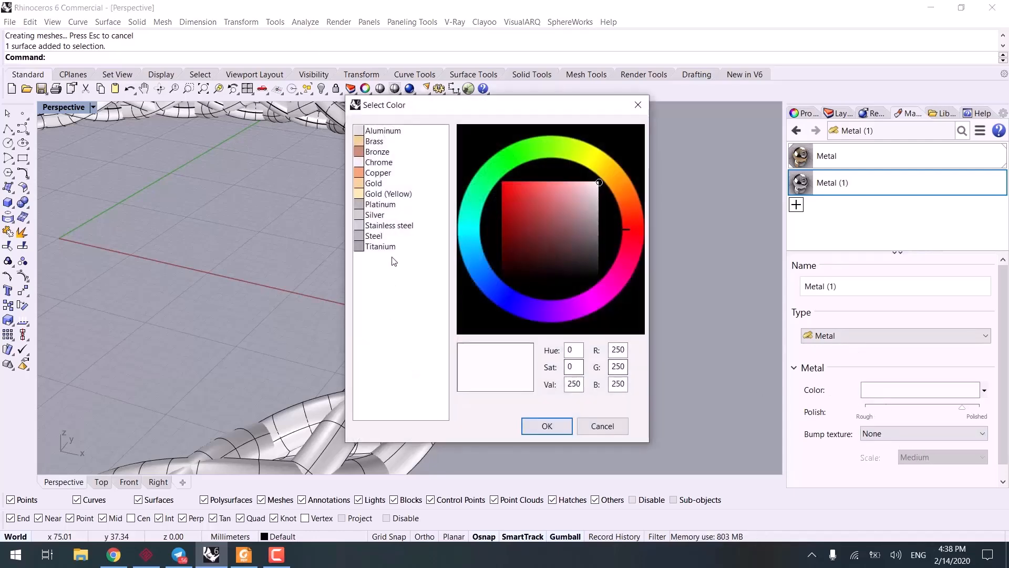
{"action": "left_click", "coordinate": [385, 245]}
{"action": "left_click", "coordinate": [541, 430]}
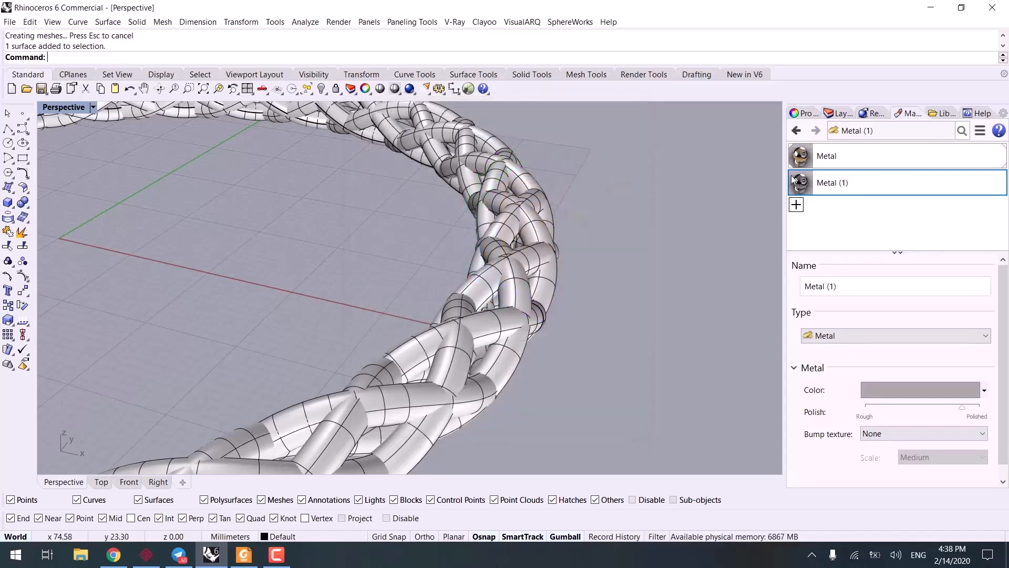
Step: Assign the titanium-colored Metal (1) material to the other pipe and set the Perspective viewport to Rendered display mode
{"action": "right_click", "coordinate": [799, 176]}
{"action": "left_click", "coordinate": [846, 74]}
{"action": "key", "text": "ctrl+a"}
{"action": "right_click", "coordinate": [627, 277]}
{"action": "key", "text": "ctrl+alt+r"}
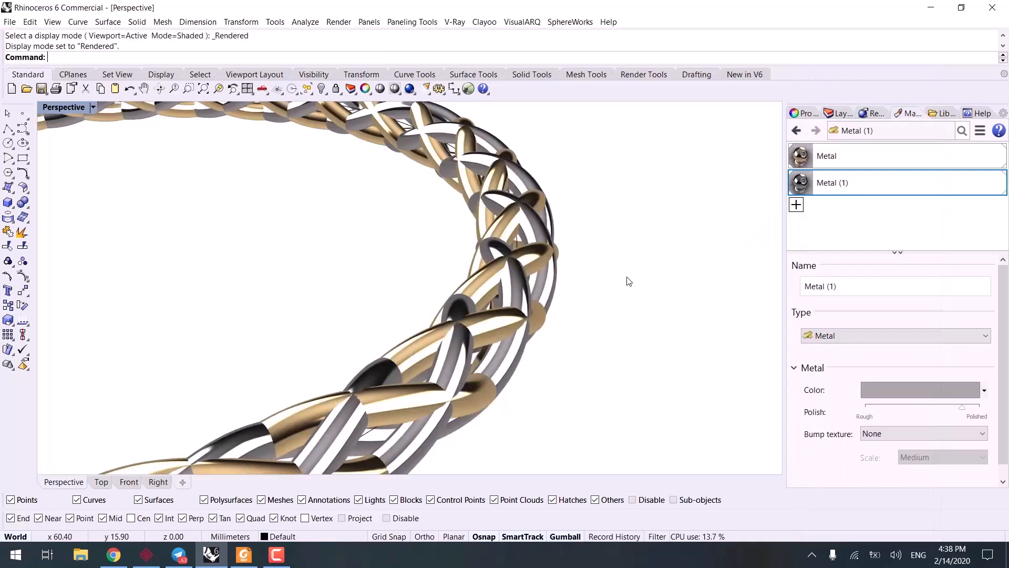
Step: Flatten the titanium-colored pipe of the braided ring slightly in the vertical direction and clear the selection
{"action": "scroll", "coordinate": [579, 368], "scroll_direction": "down", "scroll_amount": 5}
{"action": "right_click_drag", "start_coordinate": [580, 368], "coordinate": [500, 334]}
{"action": "scroll", "coordinate": [433, 336], "scroll_direction": "up", "scroll_amount": 5}
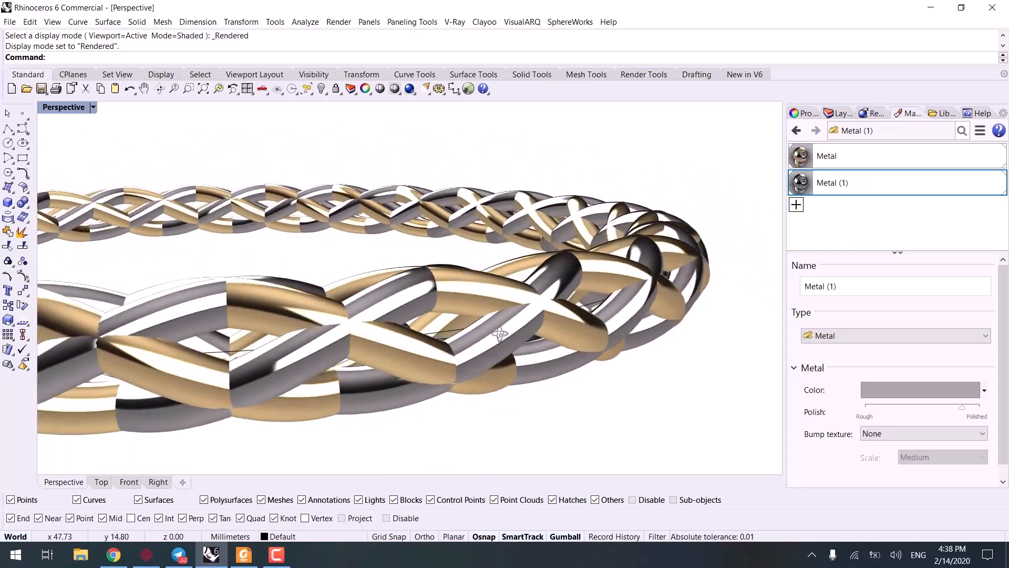
{"action": "left_click", "coordinate": [500, 336]}
{"action": "right_click_drag", "start_coordinate": [376, 377], "coordinate": [345, 309]}
{"action": "mouse_move", "coordinate": [334, 314]}
{"action": "left_mouse_down"}
{"action": "mouse_move", "coordinate": [333, 291]}
{"action": "mouse_move", "coordinate": [334, 304]}
{"action": "left_mouse_up"}
{"action": "left_click", "coordinate": [476, 328]}
{"action": "scroll", "coordinate": [478, 329], "scroll_direction": "down", "scroll_amount": 3}
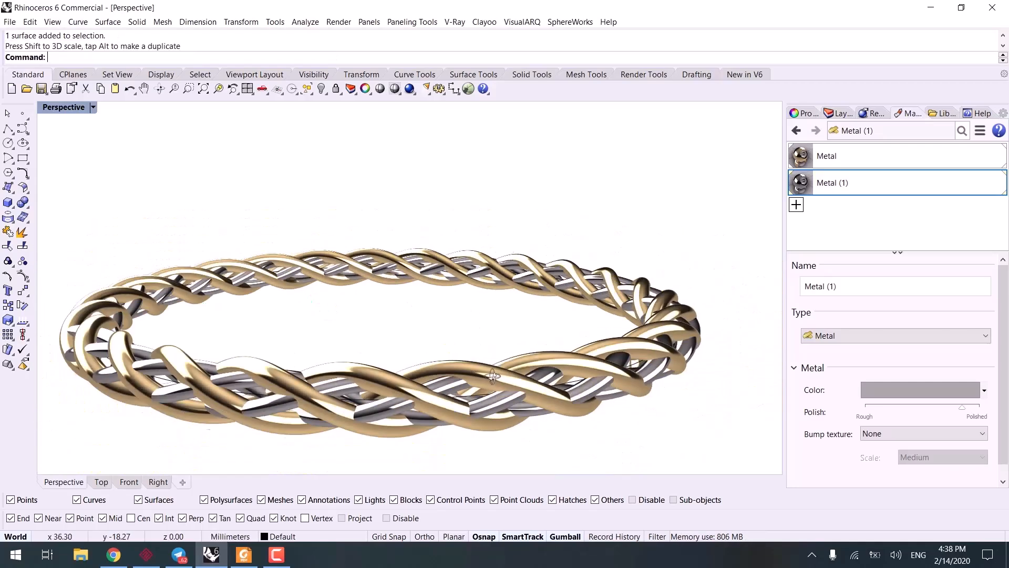
Step: Stretch the gold pipe of the braided ring slightly in the vertical direction and clear the selection
{"action": "right_click_drag", "start_coordinate": [531, 344], "coordinate": [363, 380]}
{"action": "scroll", "coordinate": [368, 365], "scroll_direction": "down", "scroll_amount": 5}
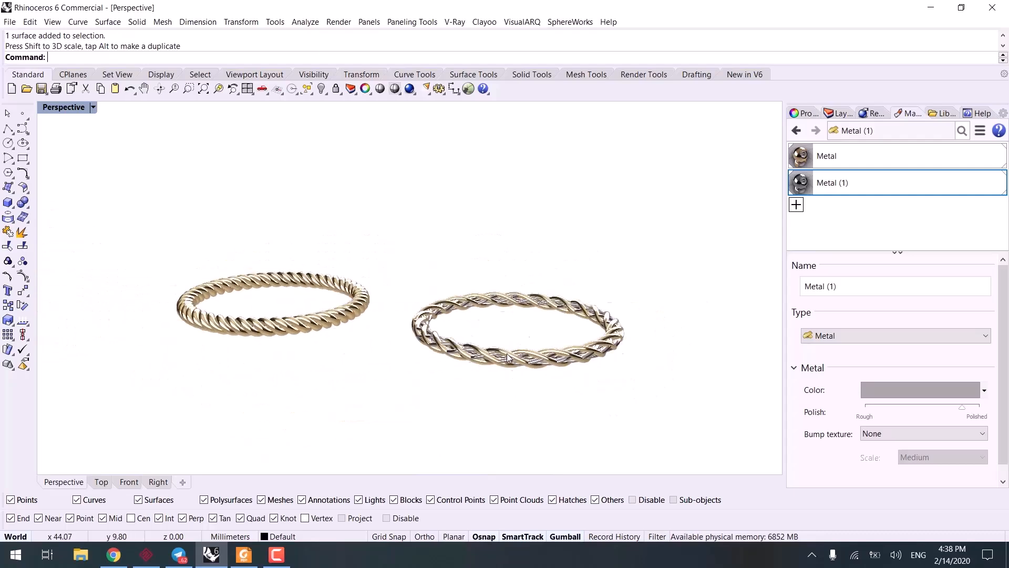
{"action": "right_click_drag", "start_coordinate": [399, 311], "coordinate": [455, 320]}
{"action": "scroll", "coordinate": [462, 324], "scroll_direction": "up", "scroll_amount": 5}
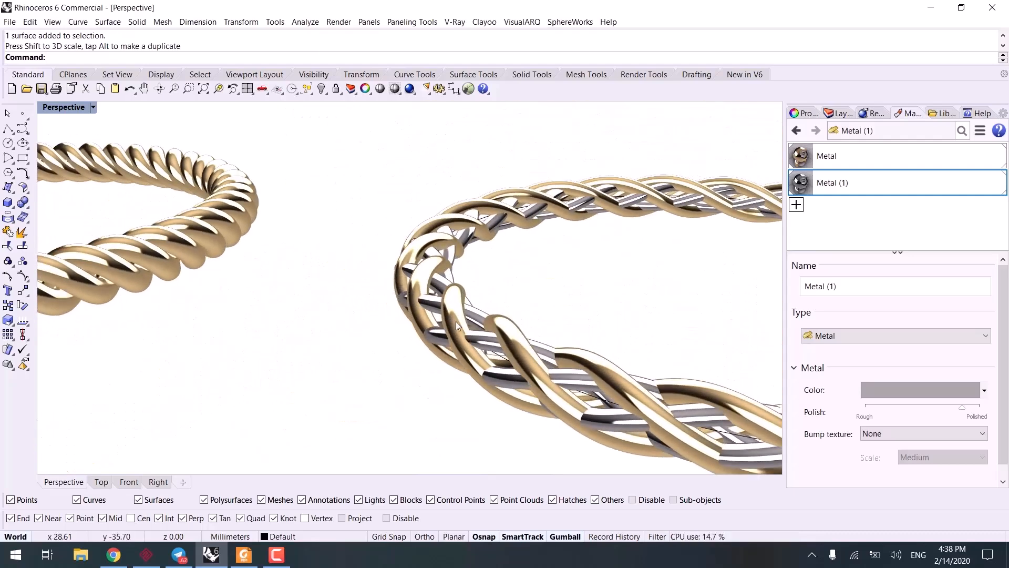
{"action": "left_click", "coordinate": [456, 321]}
{"action": "scroll", "coordinate": [592, 342], "scroll_direction": "down", "scroll_amount": 3}
{"action": "right_click_drag", "start_coordinate": [593, 342], "coordinate": [604, 324]}
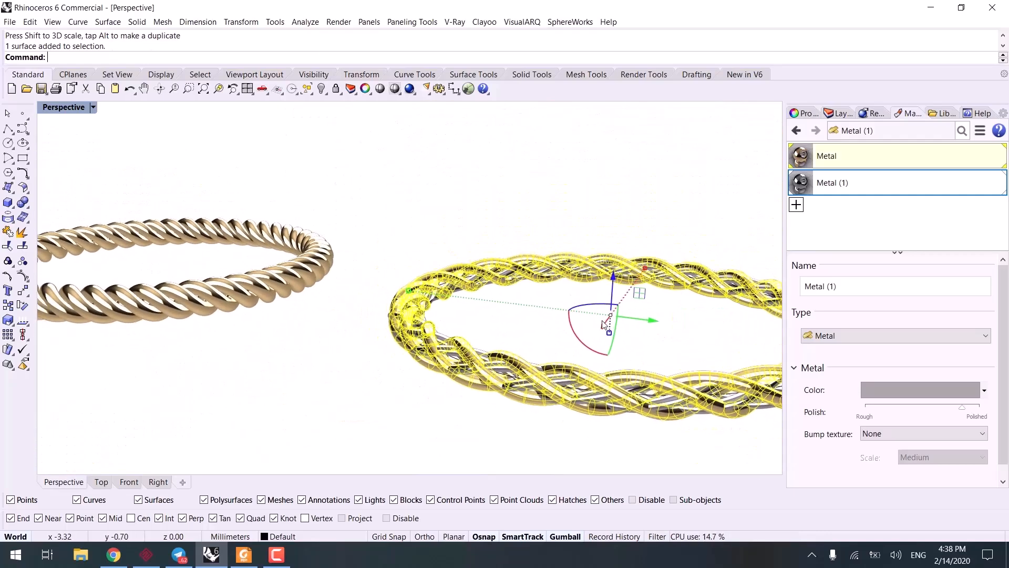
{"action": "left_click_drag", "start_coordinate": [610, 334], "coordinate": [610, 342]}
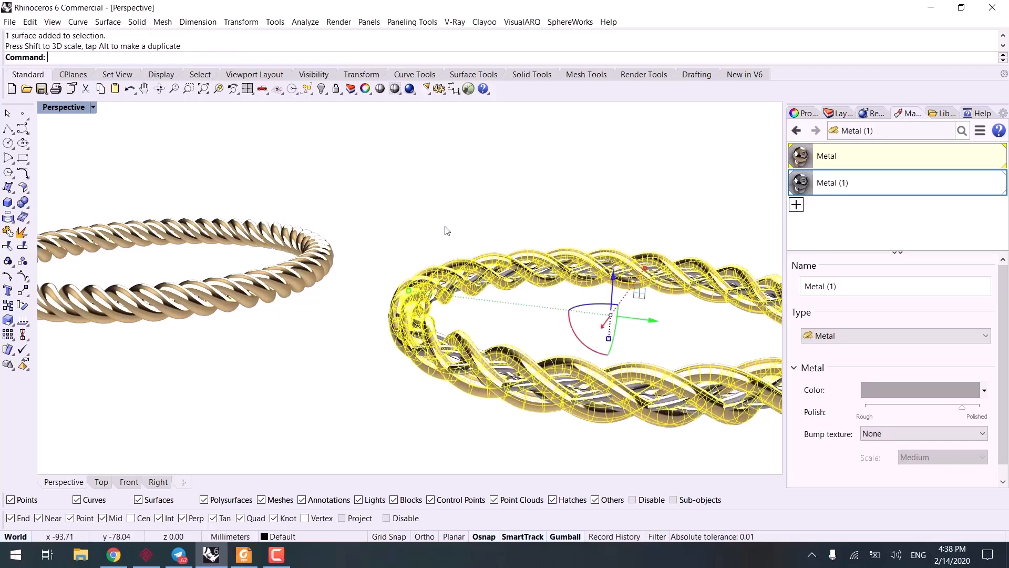
{"action": "left_click", "coordinate": [446, 230]}
Step: Set the Perspective viewport to Shaded display mode and turn on Layer 05
{"action": "right_click_drag", "start_coordinate": [446, 229], "coordinate": [552, 386]}
{"action": "key", "text": "ctrl+alt+s"}
{"action": "scroll", "coordinate": [552, 387], "scroll_direction": "down", "scroll_amount": 5}
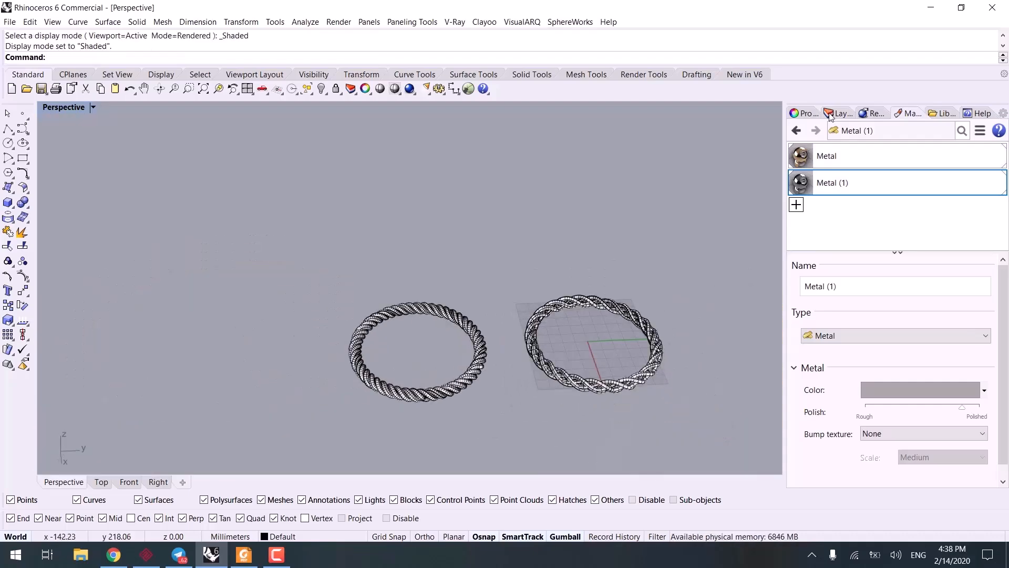
{"action": "left_click", "coordinate": [838, 114]}
{"action": "left_click", "coordinate": [876, 219]}
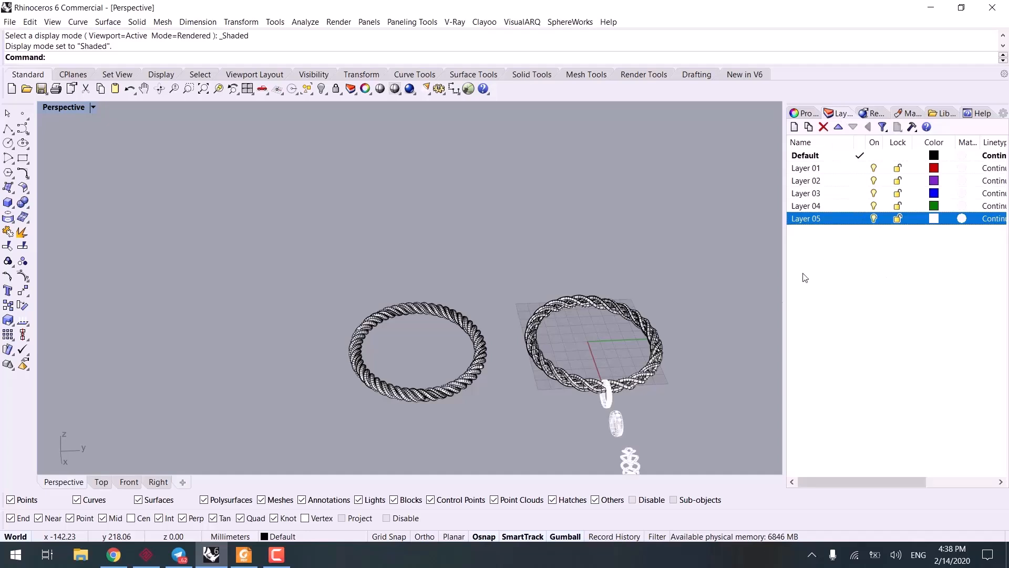
Step: Move both rope rings together along the X axis, away from the small rings on Layer 05, and clear the selection
{"action": "right_click_drag", "start_coordinate": [683, 336], "coordinate": [418, 435]}
{"action": "left_click_drag", "start_coordinate": [417, 432], "coordinate": [417, 436]}
{"action": "right_click_drag", "start_coordinate": [443, 436], "coordinate": [432, 338], "text": "shift"}
{"action": "left_click_drag", "start_coordinate": [362, 285], "coordinate": [391, 287]}
{"action": "key", "text": "Escape"}
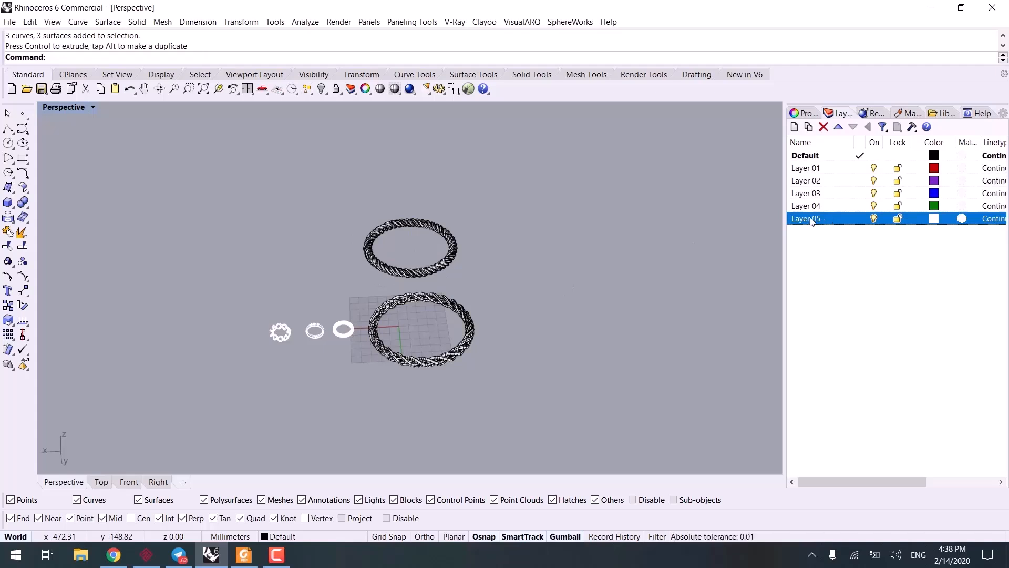
Step: Select both rope rings with their curves and change their object layer to Layer 05
{"action": "right_click", "coordinate": [812, 221]}
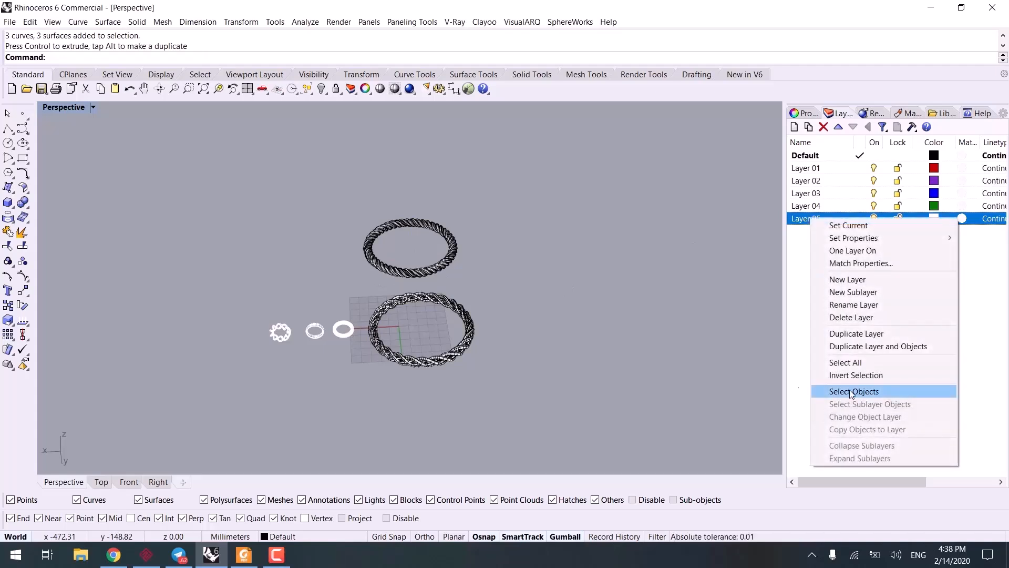
{"action": "left_click_drag", "start_coordinate": [552, 241], "coordinate": [394, 381]}
{"action": "right_click", "coordinate": [810, 219]}
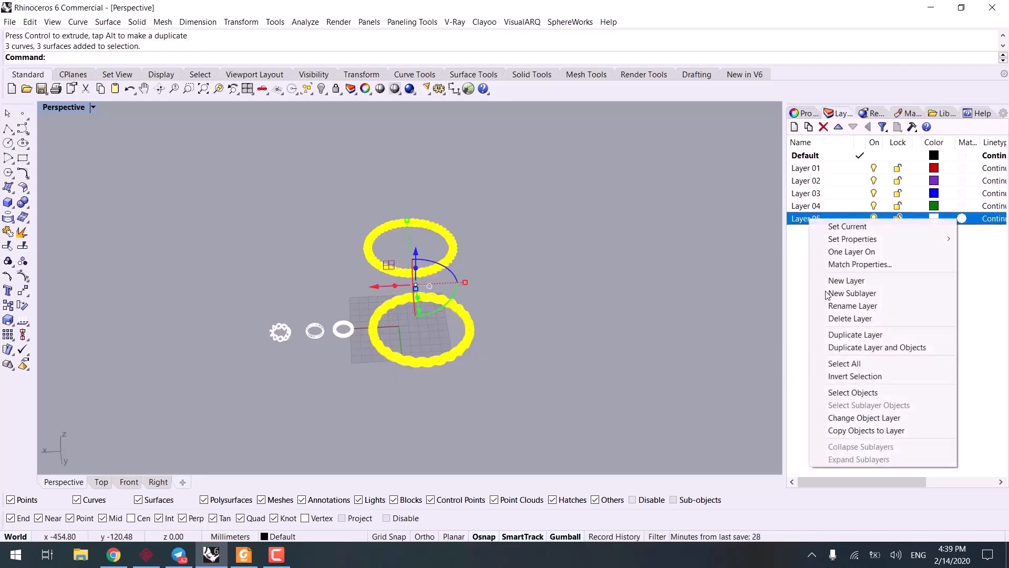
{"action": "left_click", "coordinate": [864, 417]}
Step: Set the Perspective viewport to Rendered display mode with all five rings in view
{"action": "right_click_drag", "start_coordinate": [658, 415], "coordinate": [457, 366]}
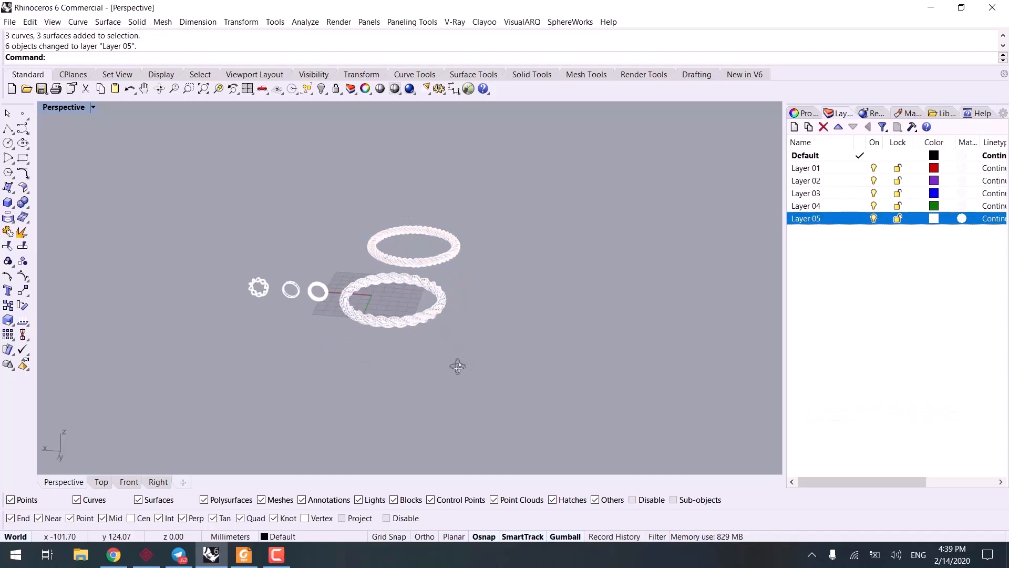
{"action": "key", "text": "ctrl+alt+r"}
{"action": "scroll", "coordinate": [326, 286], "scroll_direction": "up", "scroll_amount": 8}
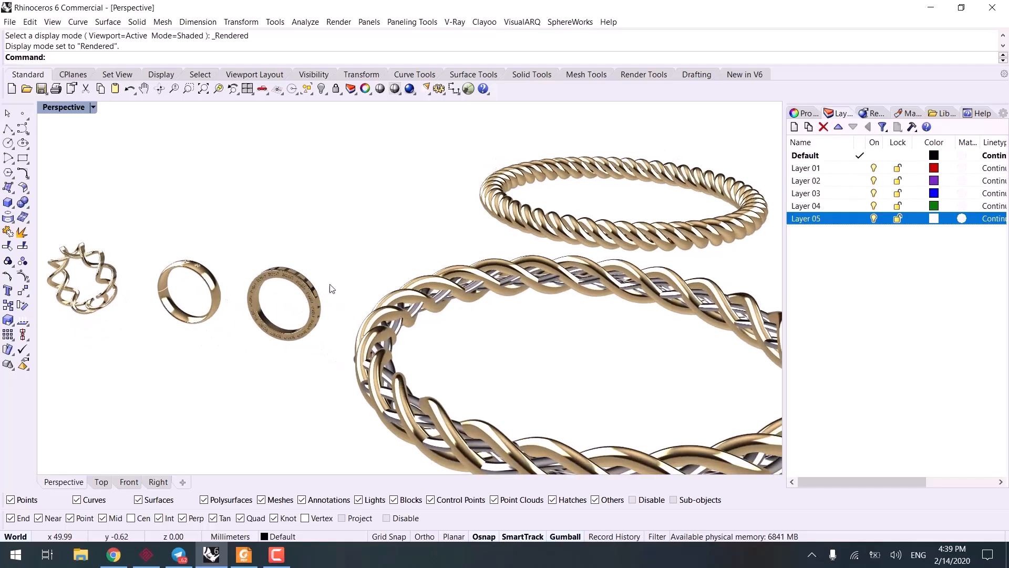
Step: Examine the two rope rings and the three small rings in the rendered view, up close and from several angles
{"action": "right_click_drag", "start_coordinate": [484, 297], "coordinate": [408, 291]}
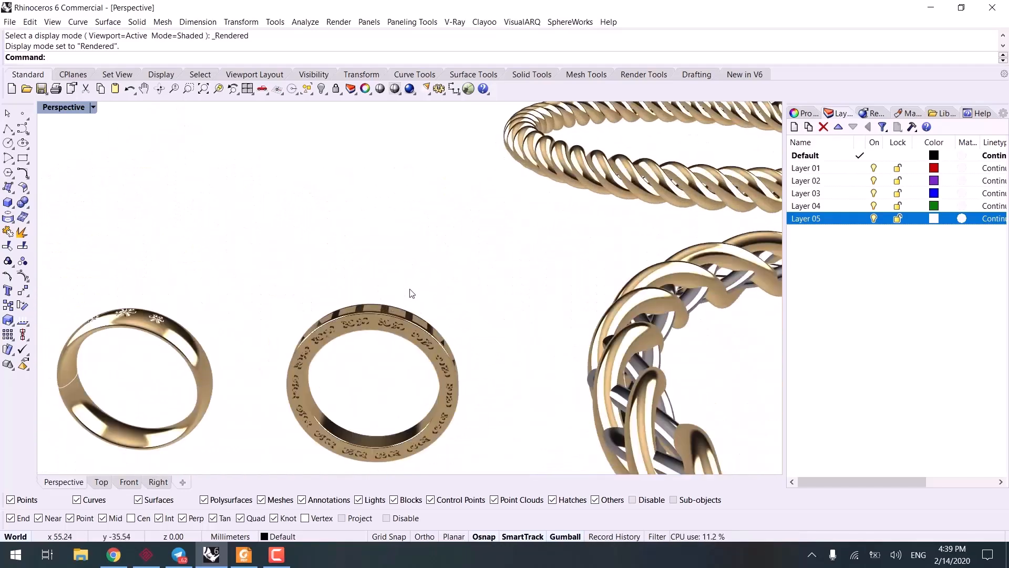
{"action": "scroll", "coordinate": [408, 290], "scroll_direction": "up", "scroll_amount": 3}
{"action": "right_click_drag", "start_coordinate": [377, 329], "coordinate": [300, 312]}
{"action": "scroll", "coordinate": [389, 297], "scroll_direction": "down", "scroll_amount": 8}
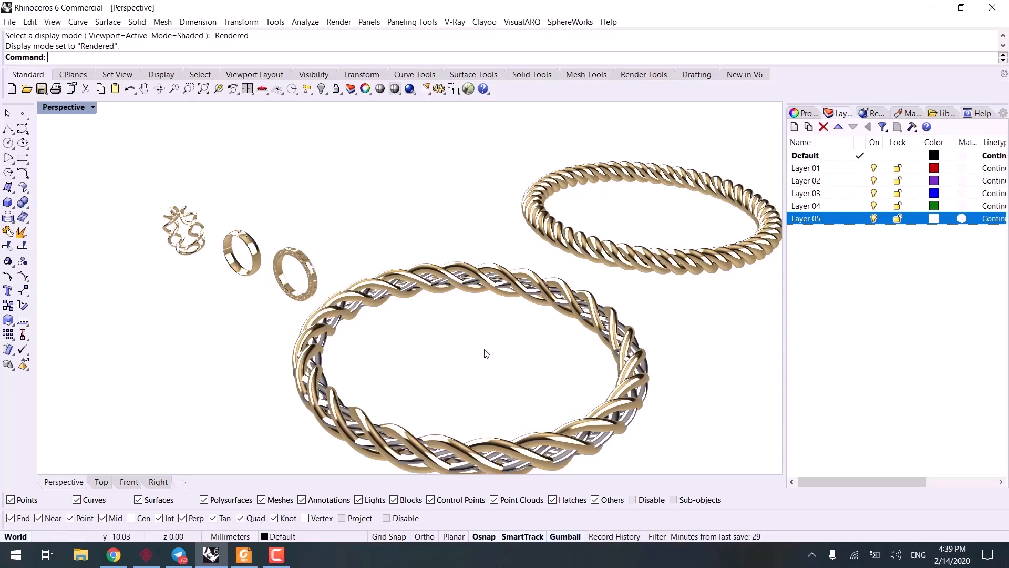
{"action": "right_click_drag", "start_coordinate": [637, 229], "coordinate": [536, 200], "text": "shift"}
{"action": "right_click_drag", "start_coordinate": [323, 287], "coordinate": [347, 297]}
{"action": "scroll", "coordinate": [388, 291], "scroll_direction": "up", "scroll_amount": 7}
{"action": "scroll", "coordinate": [247, 354], "scroll_direction": "down", "scroll_amount": 5}
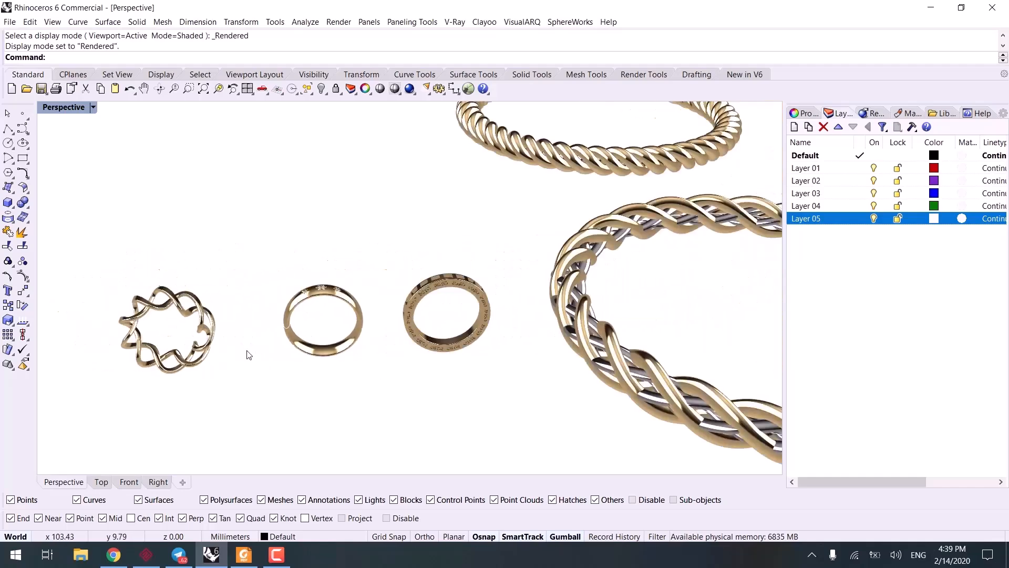
{"action": "right_click_drag", "start_coordinate": [248, 354], "coordinate": [279, 400]}
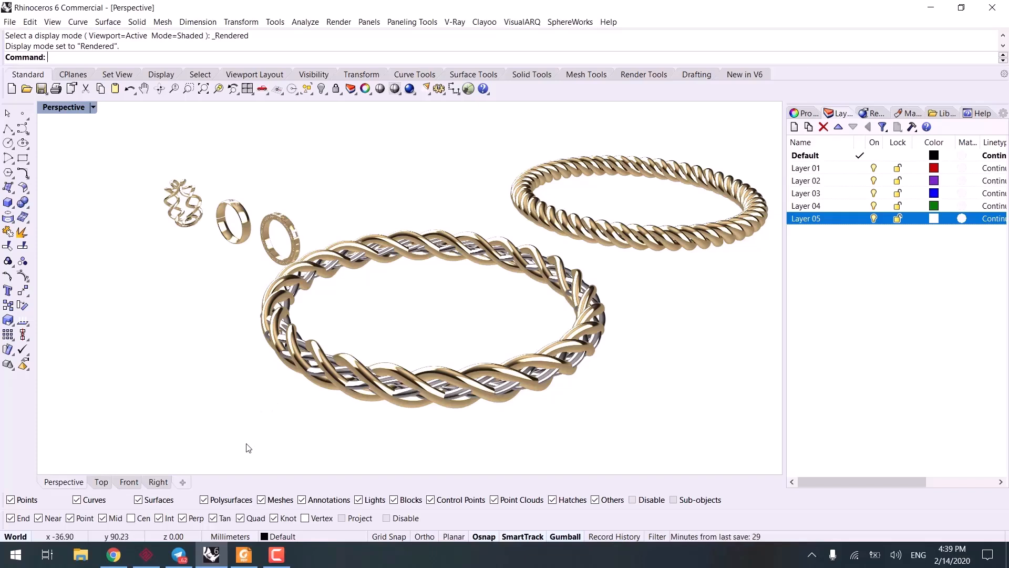
{"action": "mouse_move", "coordinate": [286, 563]}
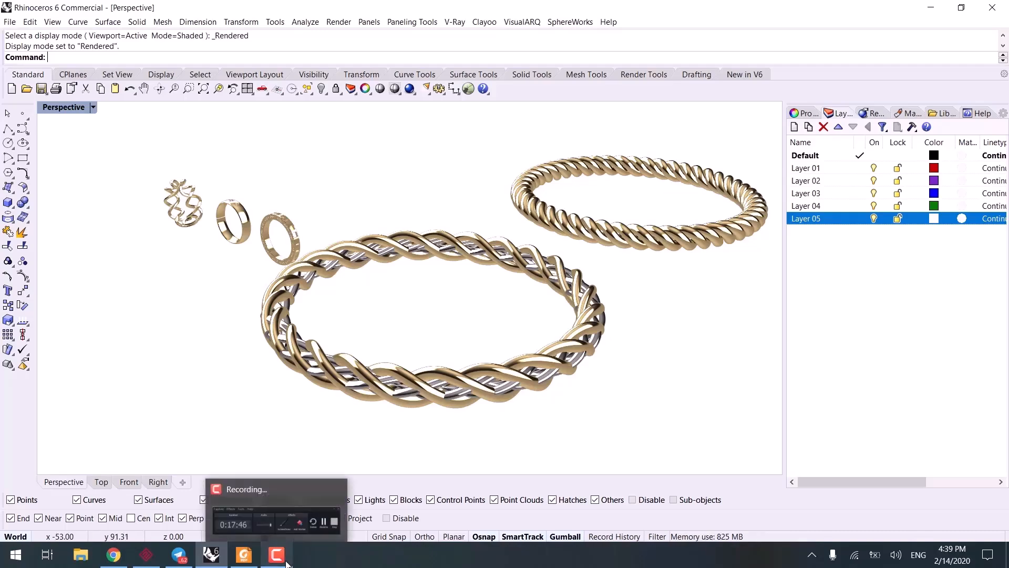